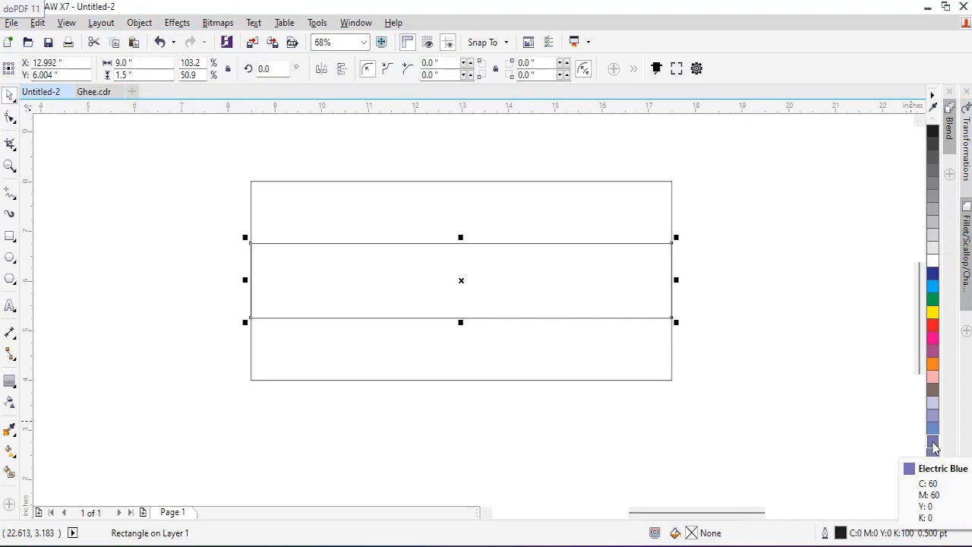
# Fill the middle rectangle with the Powder Blue tint (C20 M20 Y0 K0) after trying Electric Blue and Pastel Blue.
pyautogui.click(934, 448)
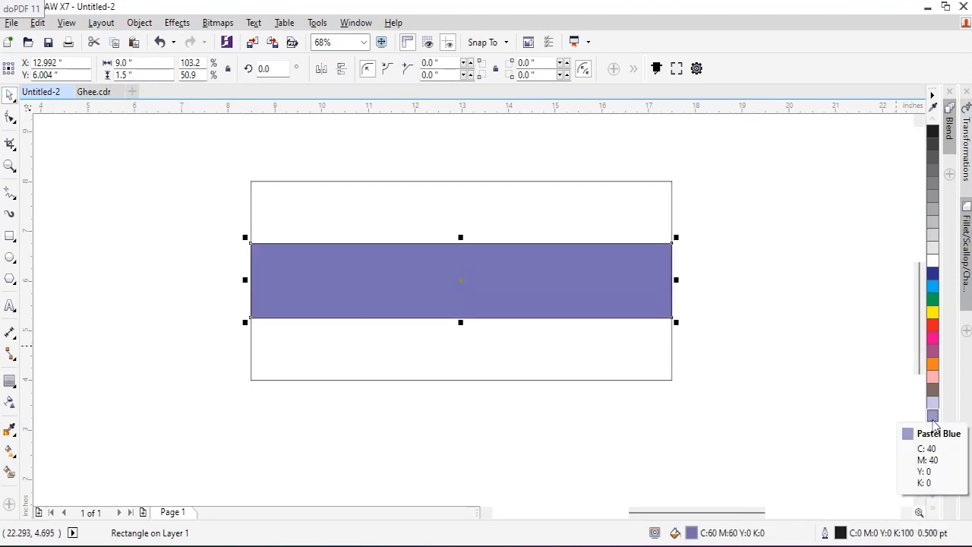
pyautogui.click(934, 424)
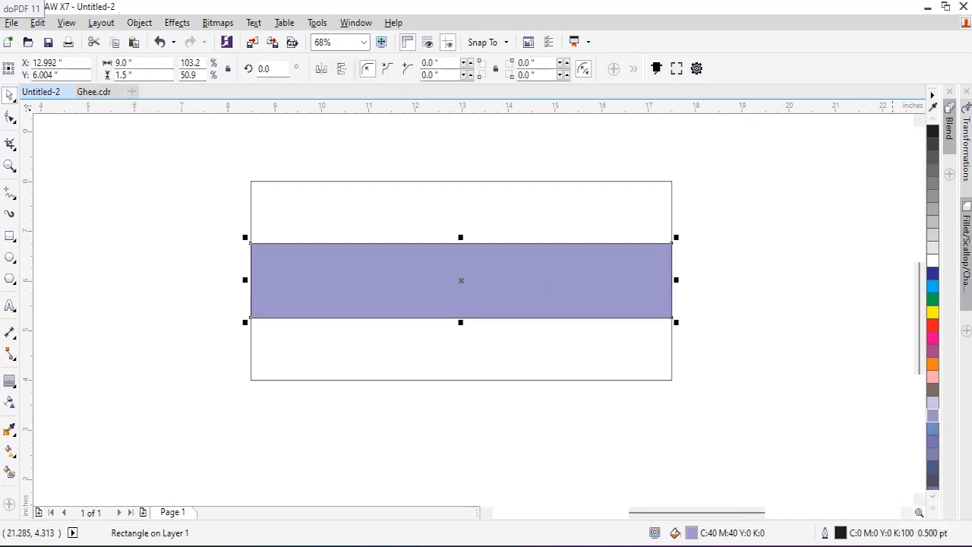
pyautogui.click(934, 403)
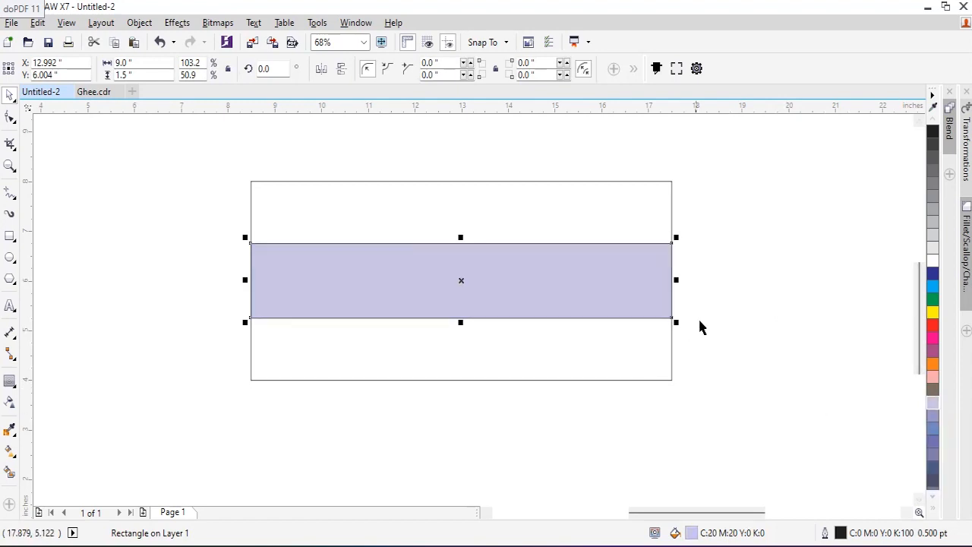
pyautogui.click(598, 220)
pyautogui.click(777, 319)
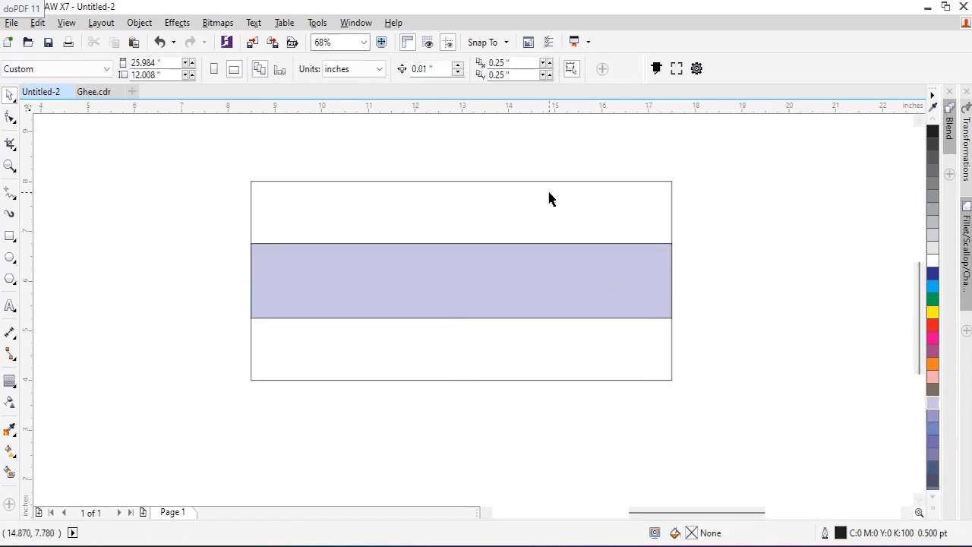
# Sample the middle band's fill color with the Color Eyedropper and apply it to the outer rectangle.
pyautogui.click(9, 430)
pyautogui.click(358, 262)
pyautogui.click(337, 214)
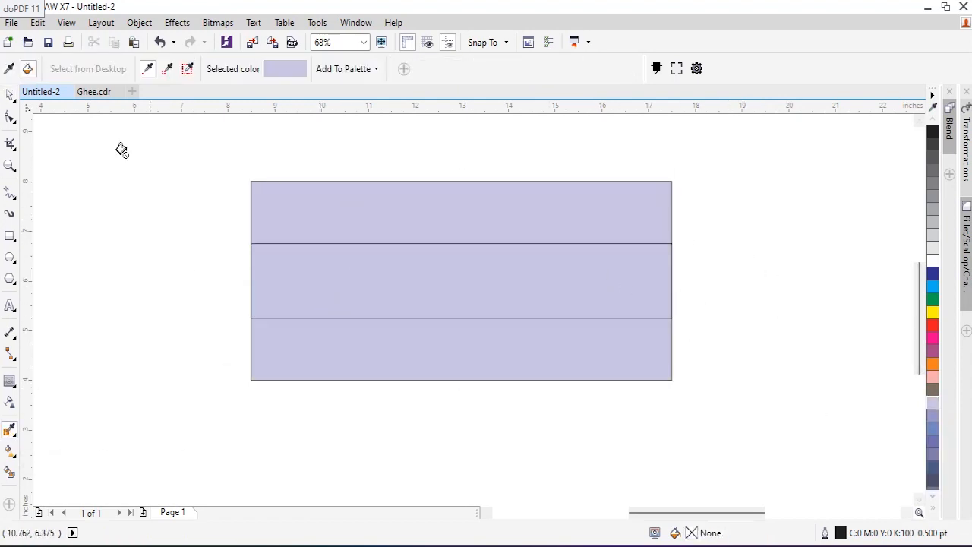
# Lighten the outer rectangle's uniform fill to C10 M10 Y0 K0.
pyautogui.click(9, 95)
pyautogui.click(265, 185)
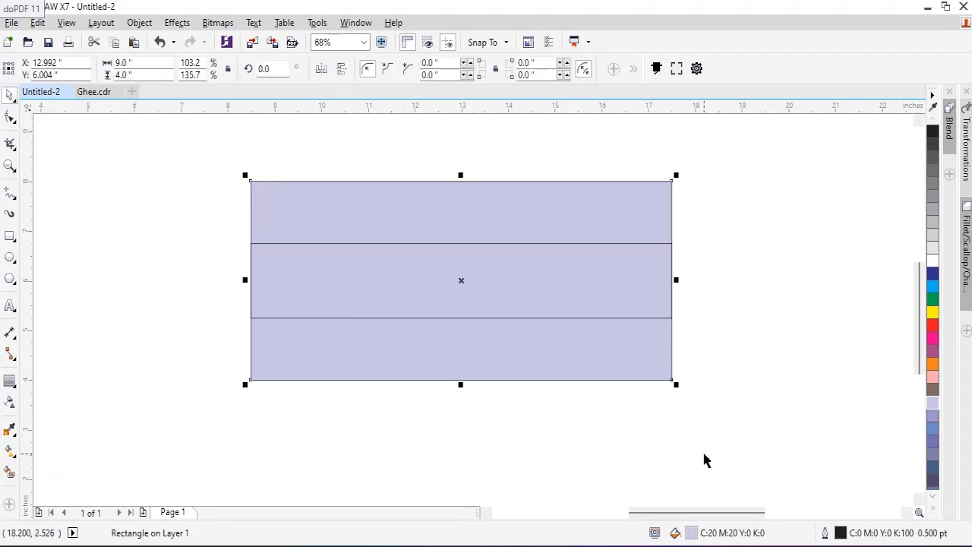
pyautogui.doubleClick(692, 532)
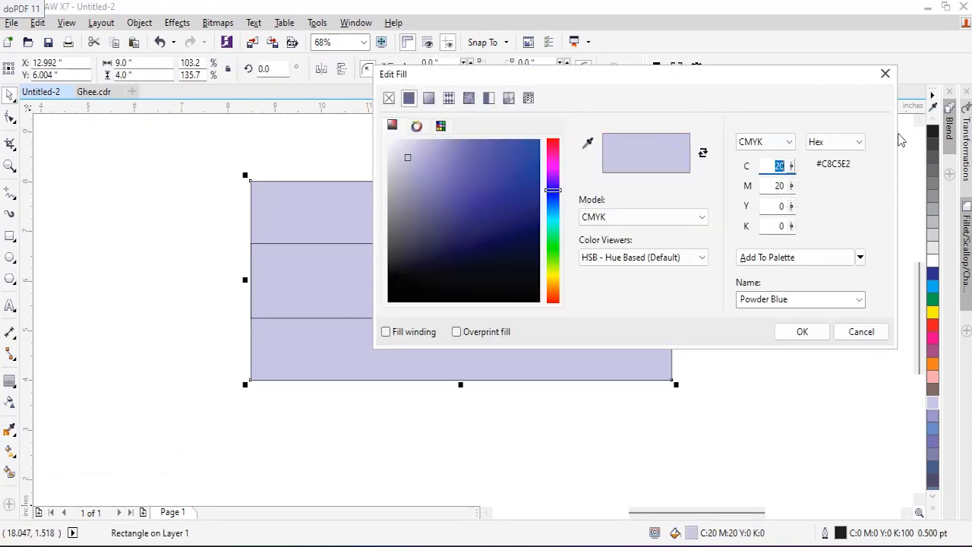
pyautogui.press('Tab')
pyautogui.write('10')
pyautogui.press('Tab')
pyautogui.press('Return')
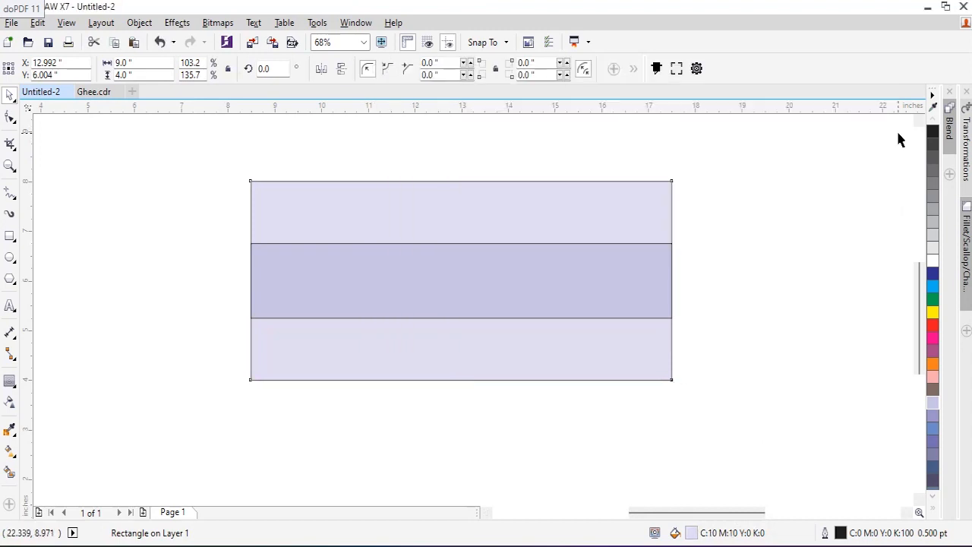
# Remove the outlines from the outer rectangle and the middle band.
pyautogui.click(933, 507)
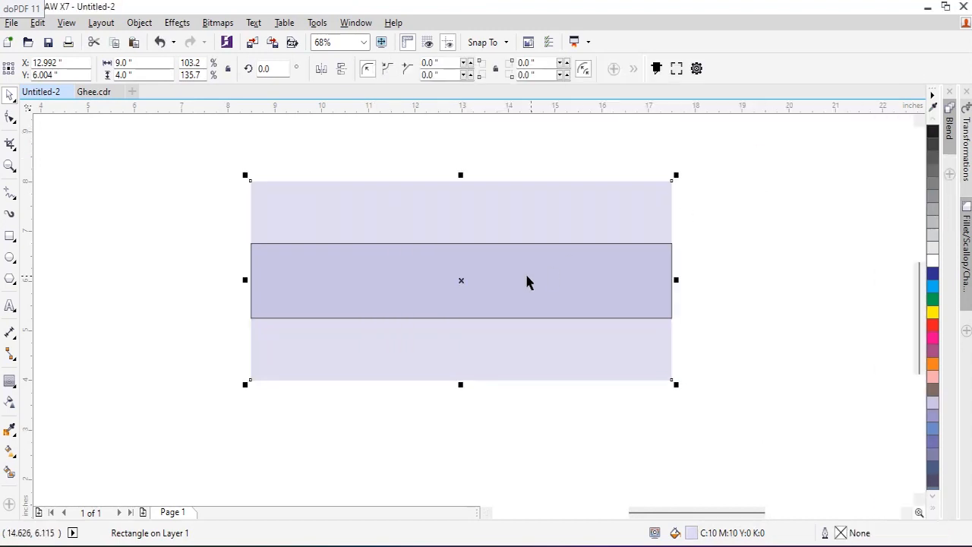
pyautogui.click(525, 279)
pyautogui.click(934, 507)
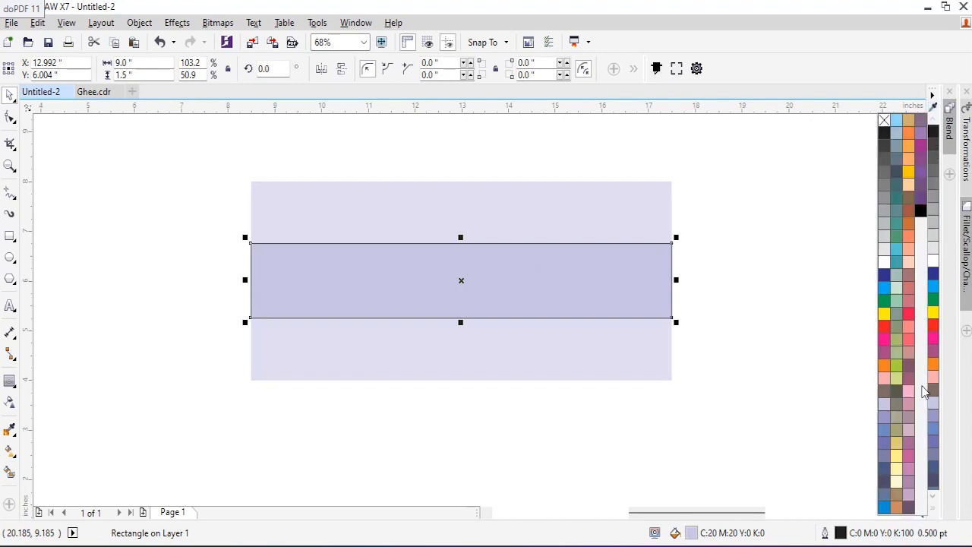
pyautogui.rightClick(885, 121)
pyautogui.click(769, 237)
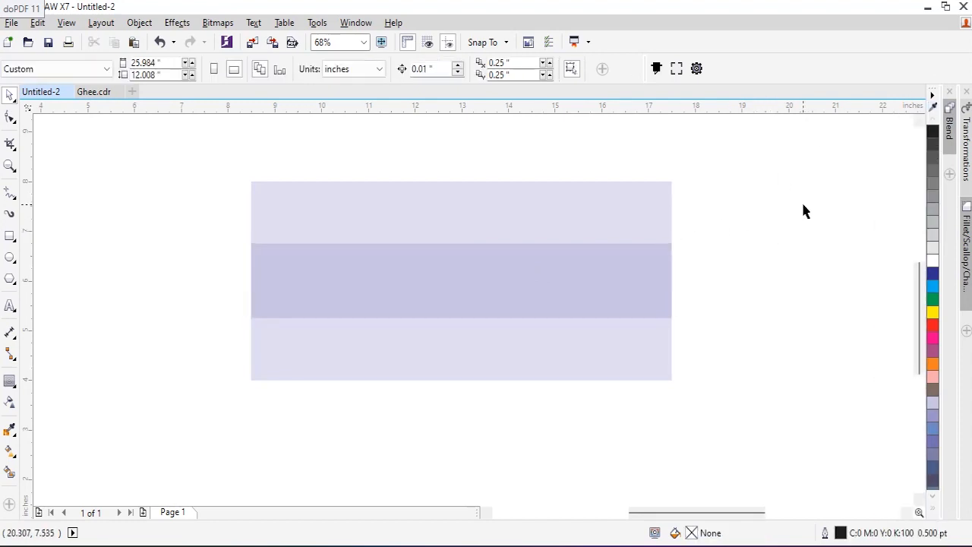
# Give the outer rectangle a black hairline outline and remove its fill.
pyautogui.click(519, 209)
pyautogui.rightClick(932, 136)
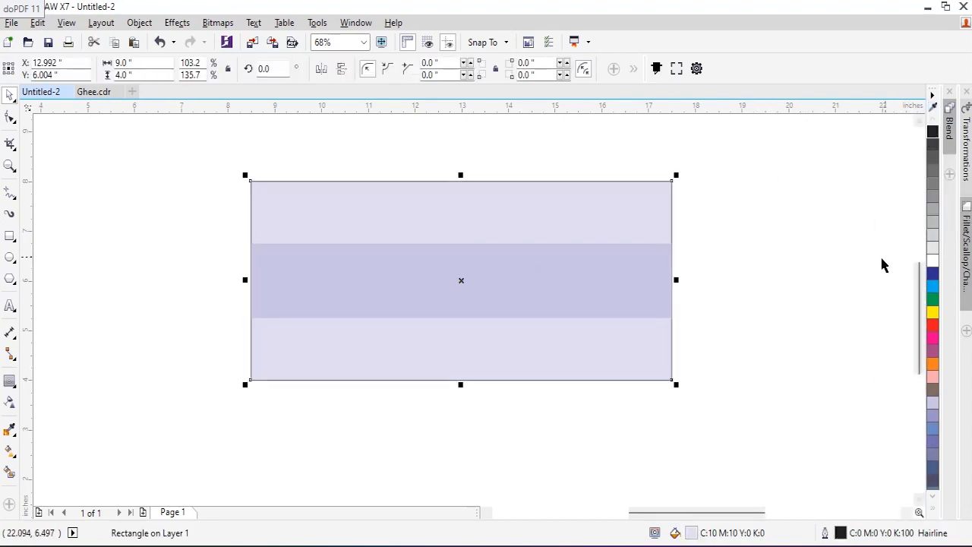
pyautogui.click(934, 507)
pyautogui.click(884, 121)
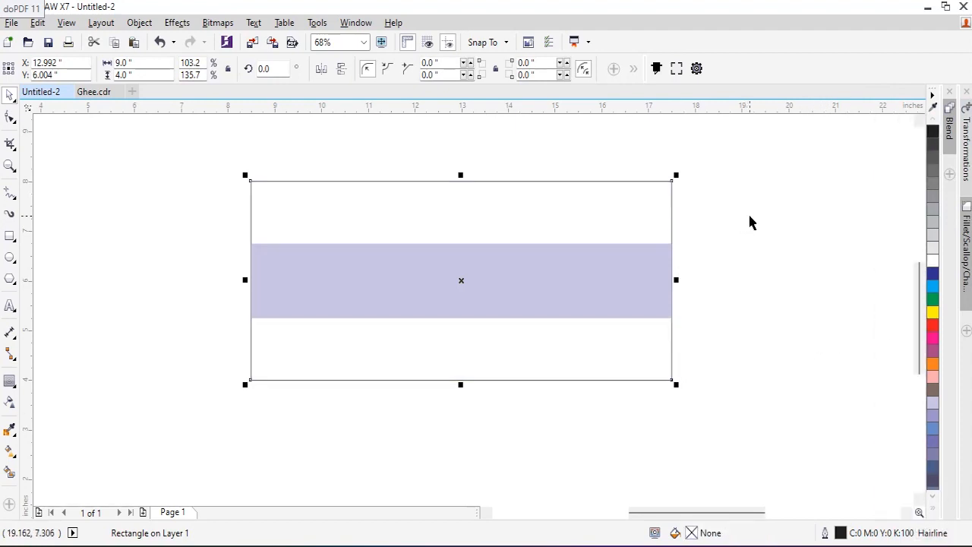
pyautogui.click(748, 212)
# Draw a circle beside the banner and set its diameter to 2.5 inches.
pyautogui.click(10, 256)
pyautogui.moveTo(137, 195); pyautogui.dragTo(201, 262)
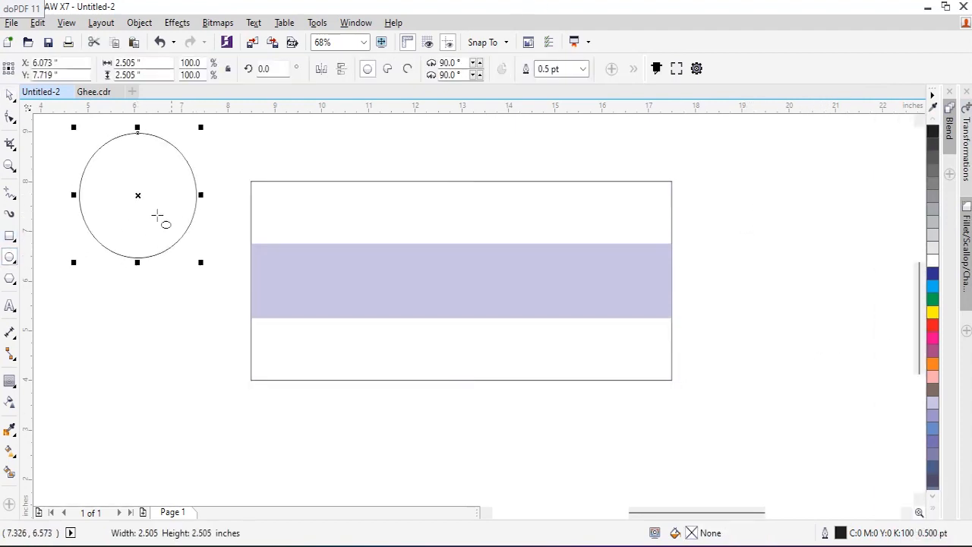
pyautogui.click(9, 94)
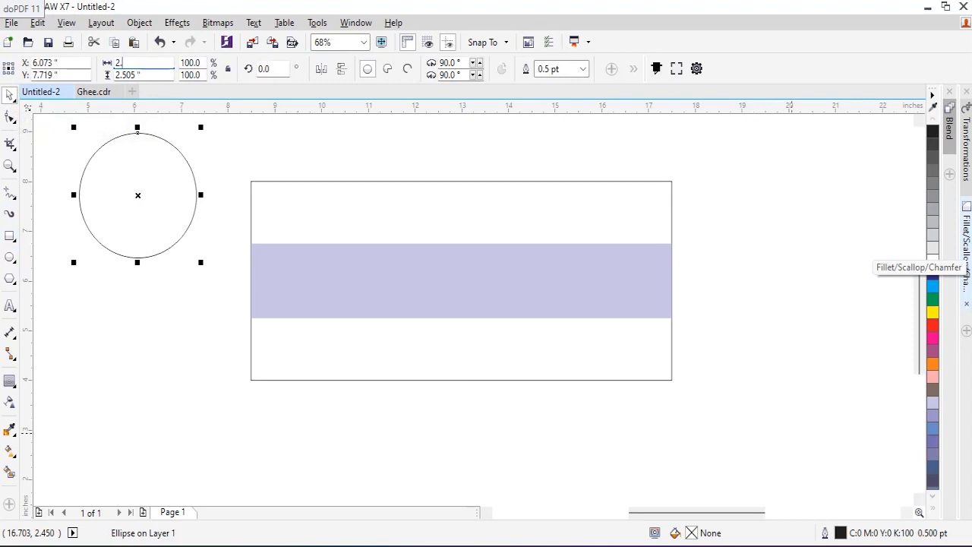
pyautogui.write('2.5')
pyautogui.press('Return')
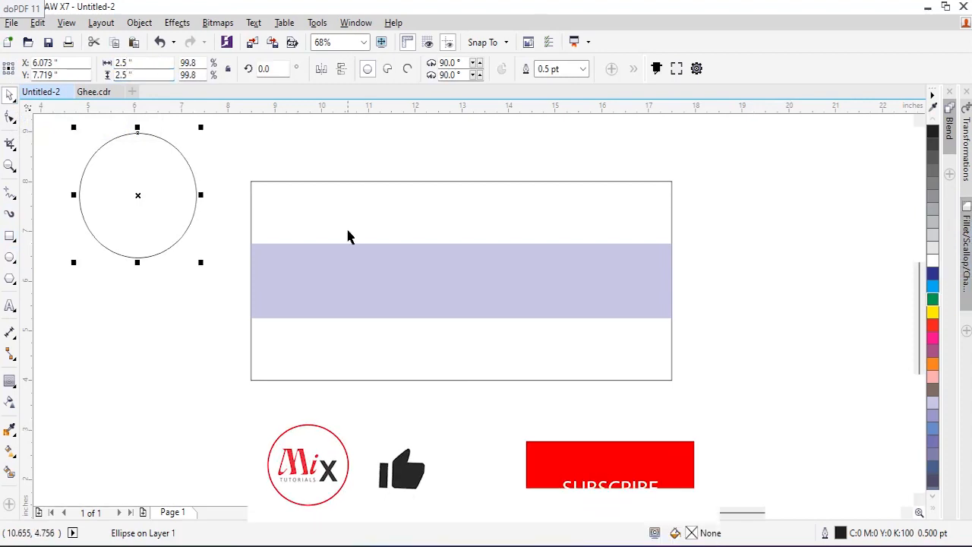
# Align the circle's center horizontally and vertically with the middle band.
pyautogui.keyDown('shift'); pyautogui.click(449, 266); pyautogui.keyUp('shift')
pyautogui.press('c')
pyautogui.press('e')
pyautogui.click(502, 229)
pyautogui.click(484, 225)
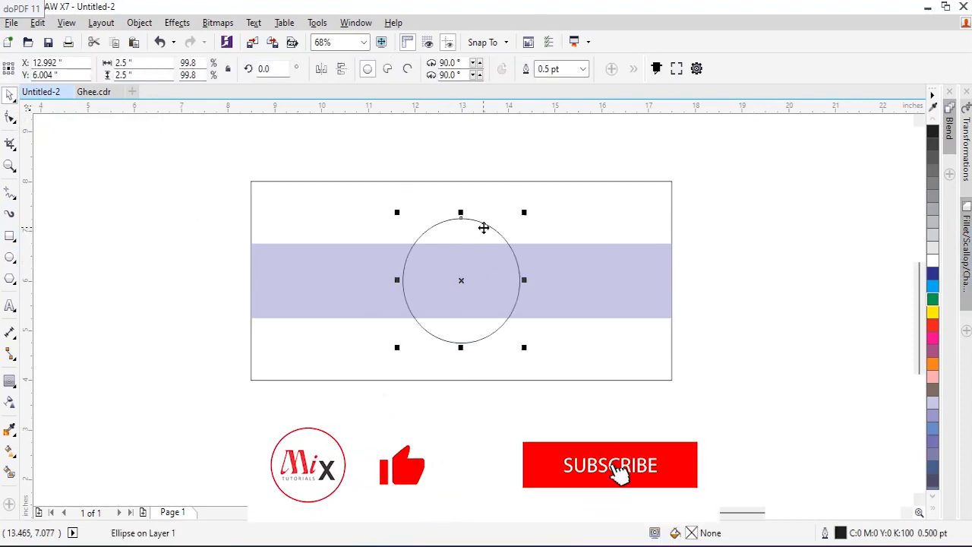
pyautogui.click(157, 193)
pyautogui.click(463, 220)
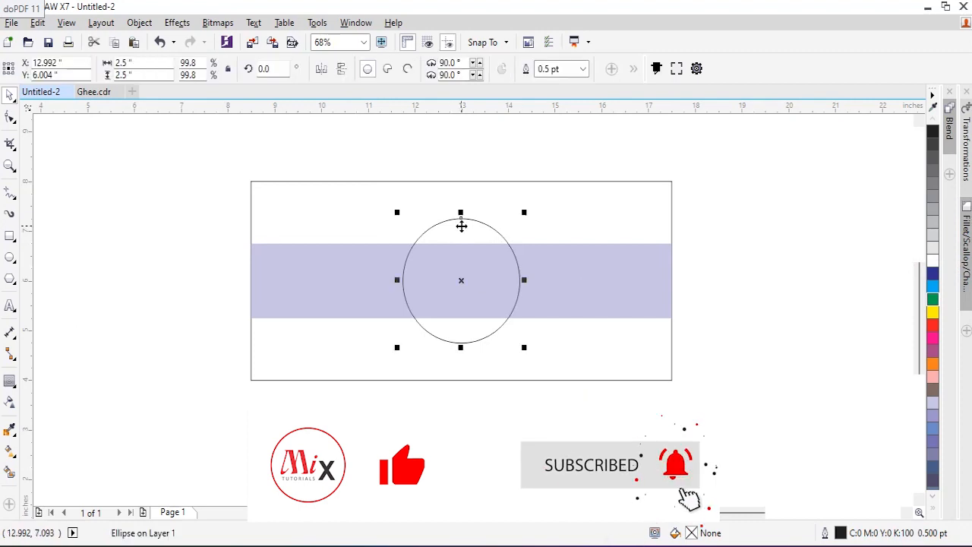
# Create a smaller concentric copy of the circle, about 1.86 inches in diameter.
pyautogui.moveTo(524, 215); pyautogui.dragTo(509, 226)
pyautogui.rightClick(509, 226)
pyautogui.click(801, 266)
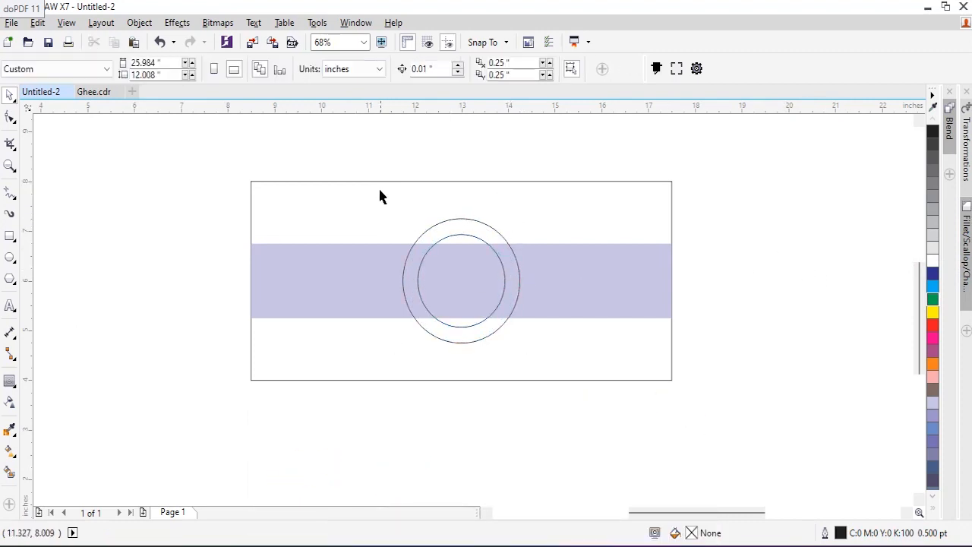
# Fill the outer circle with Pastel Blue (C40 M40 Y0 K0) and the inner circle with white.
pyautogui.press('F2')
pyautogui.moveTo(206, 150); pyautogui.dragTo(710, 366)
pyautogui.click(469, 254)
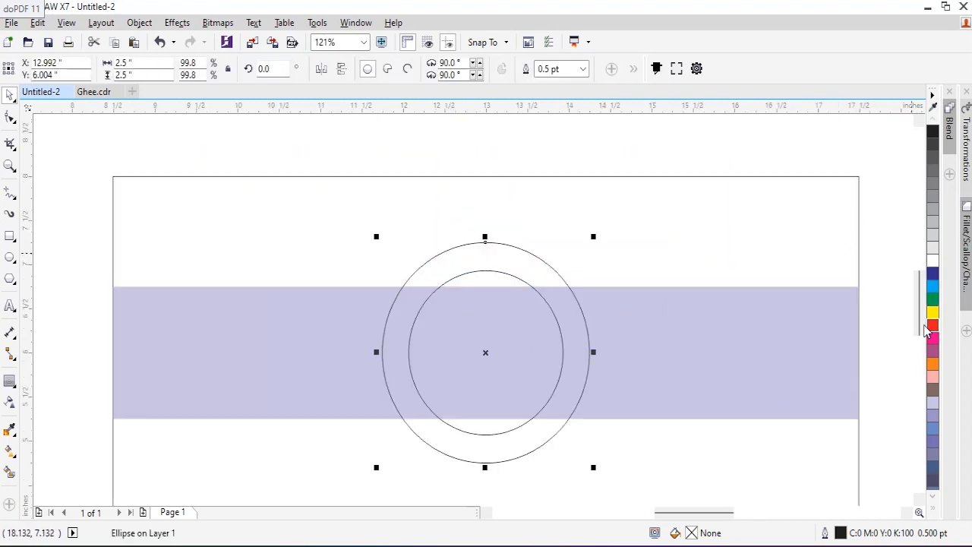
pyautogui.click(933, 420)
pyautogui.click(493, 285)
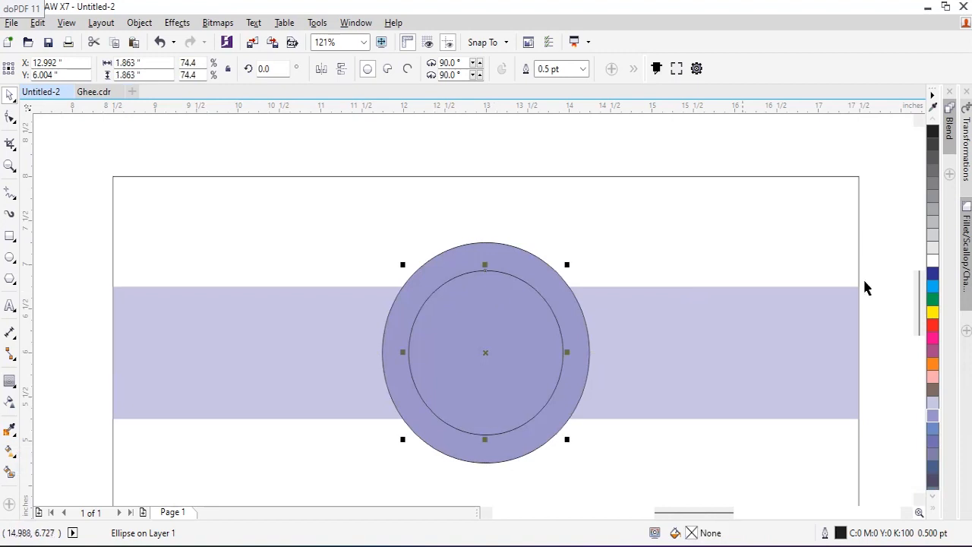
pyautogui.click(933, 261)
# Remove the outlines from both circles.
pyautogui.keyDown('shift'); pyautogui.click(534, 272); pyautogui.keyUp('shift')
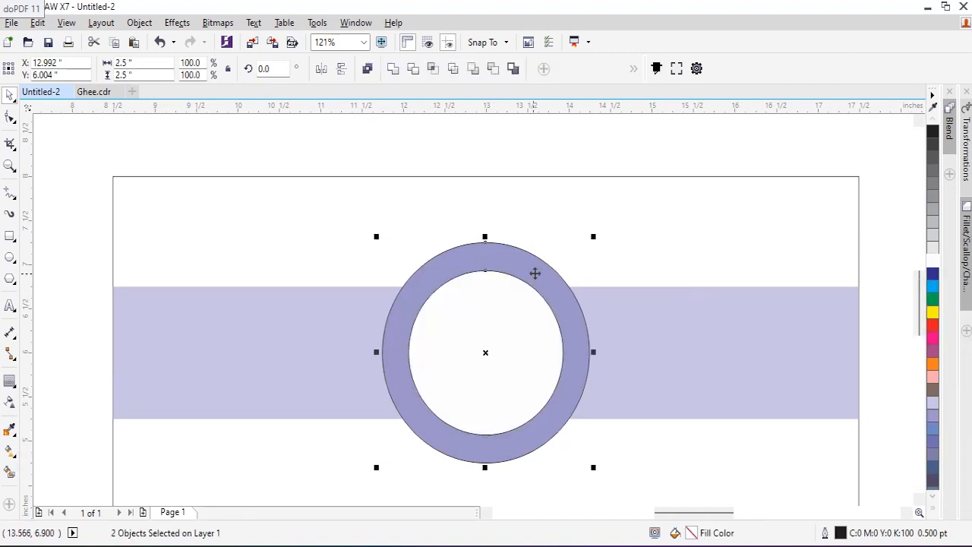
pyautogui.click(933, 496)
pyautogui.rightClick(885, 121)
pyautogui.click(701, 136)
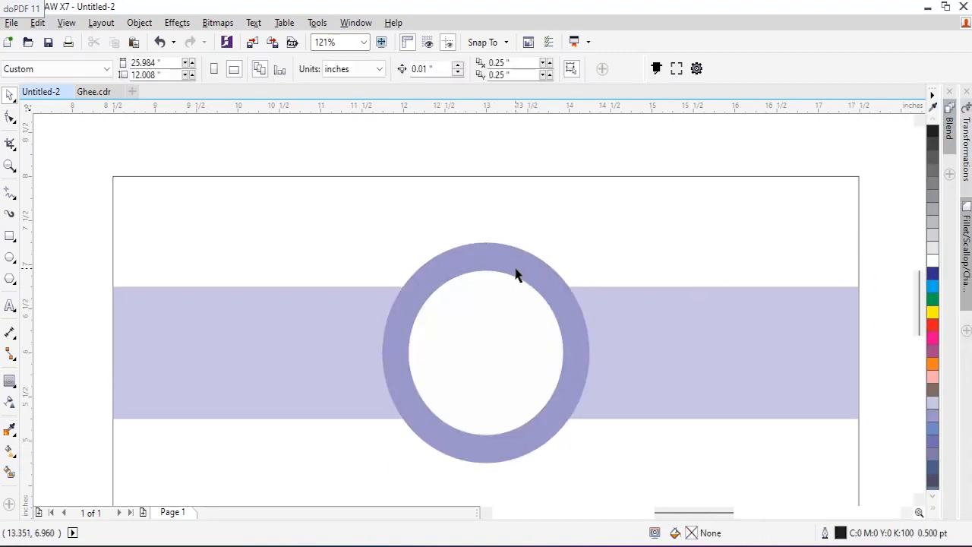
# Apply a Zipper distortion to the outer circle with amplitude 1 and frequency 5.
pyautogui.click(515, 274)
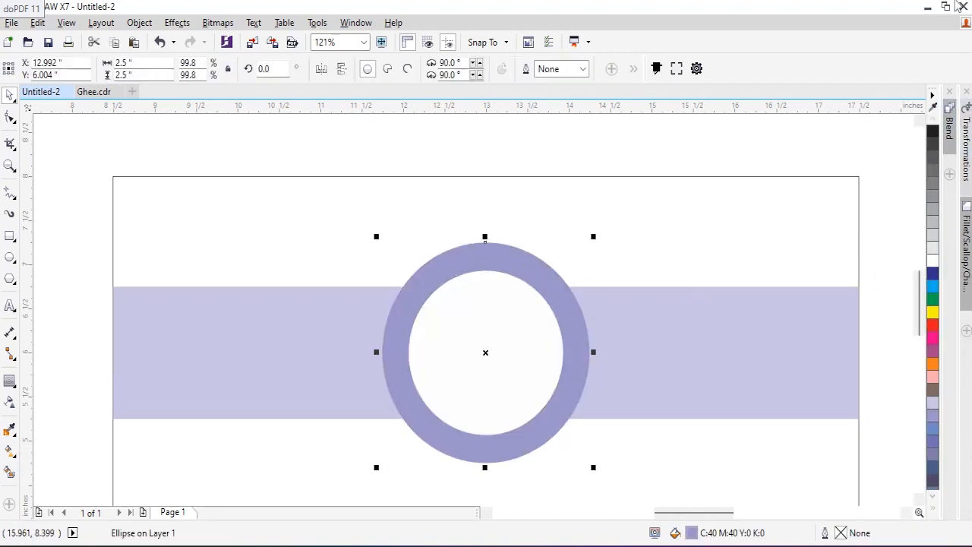
pyautogui.click(12, 383)
pyautogui.click(55, 431)
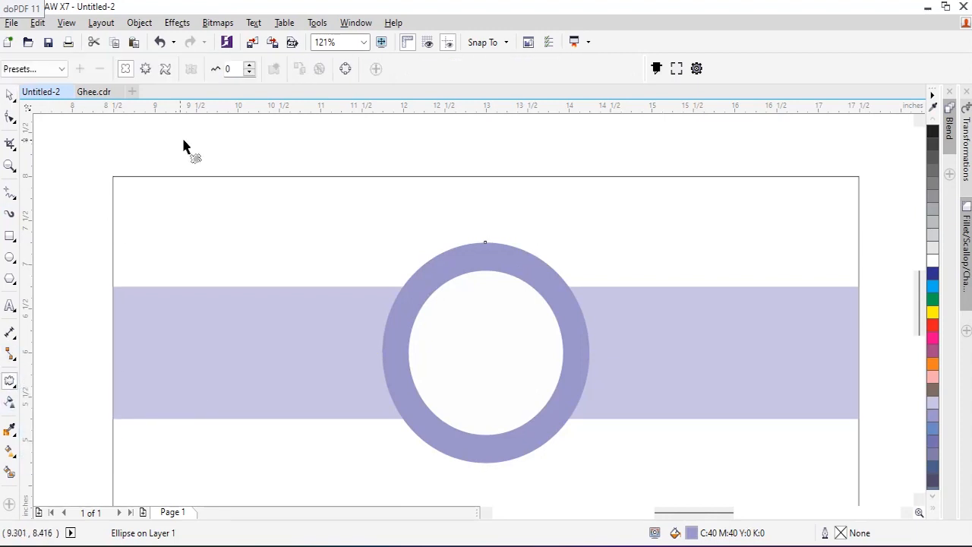
pyautogui.click(145, 69)
pyautogui.click(251, 66)
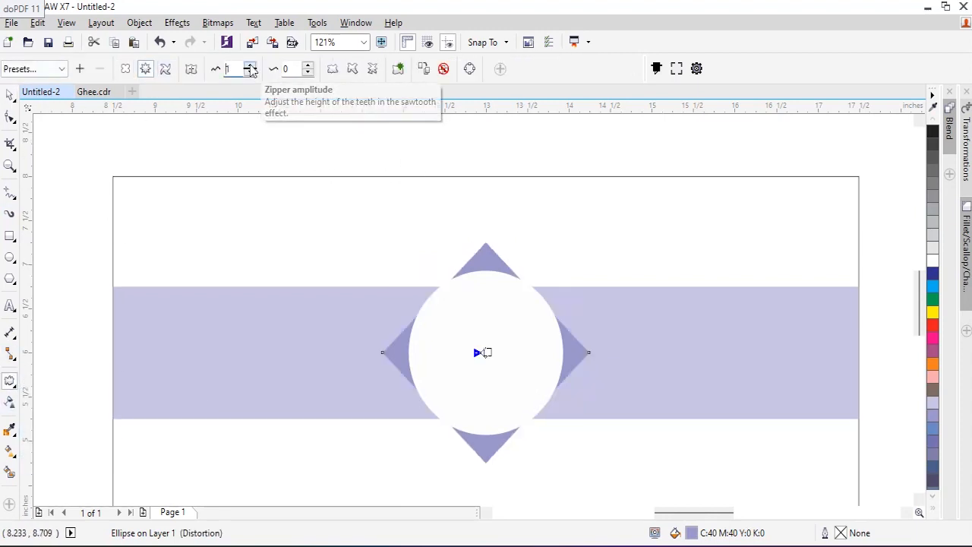
pyautogui.click(308, 66)
pyautogui.click(307, 66)
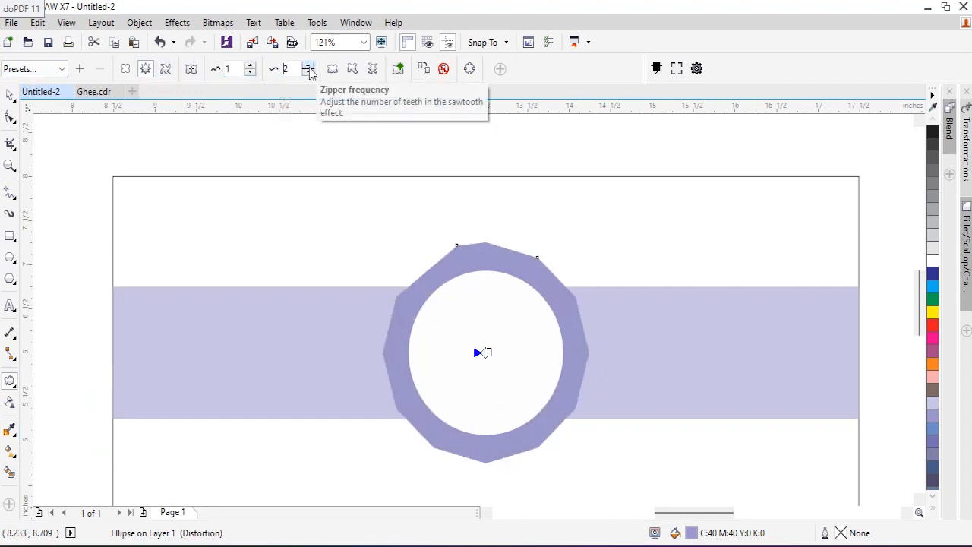
pyautogui.click(308, 67)
pyautogui.click(308, 66)
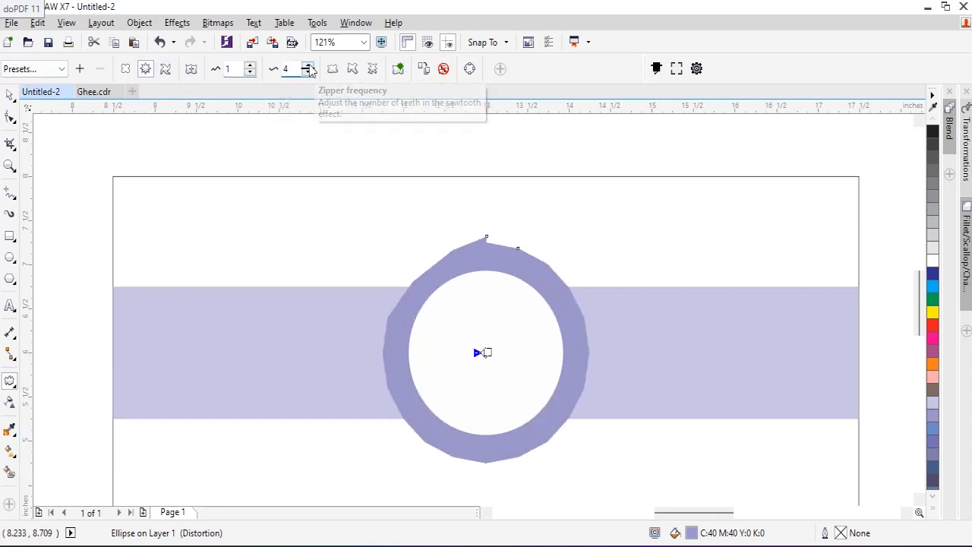
pyautogui.click(308, 66)
pyautogui.click(307, 66)
pyautogui.click(307, 72)
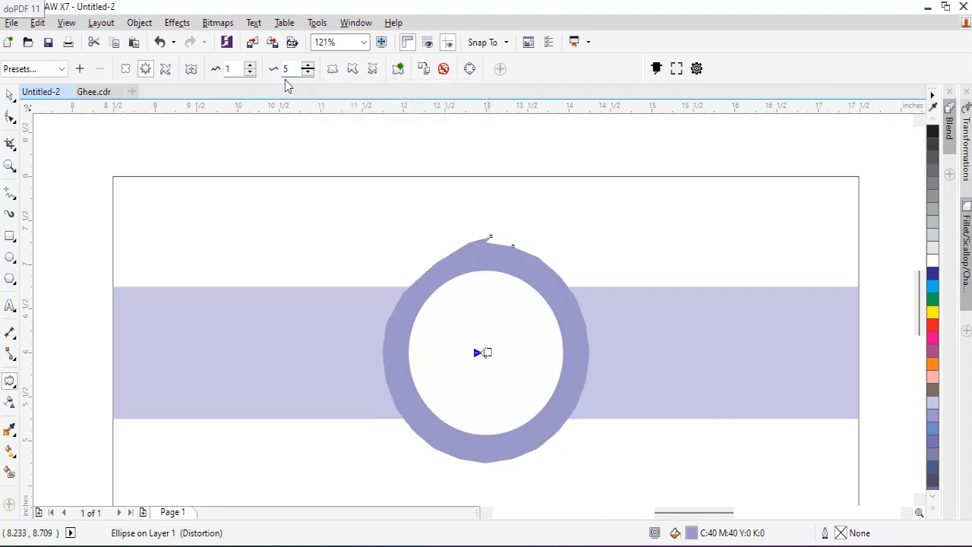
# Raise the outer circle's zipper amplitude to 18.
pyautogui.click(251, 67)
pyautogui.click(251, 66)
pyautogui.click(251, 66)
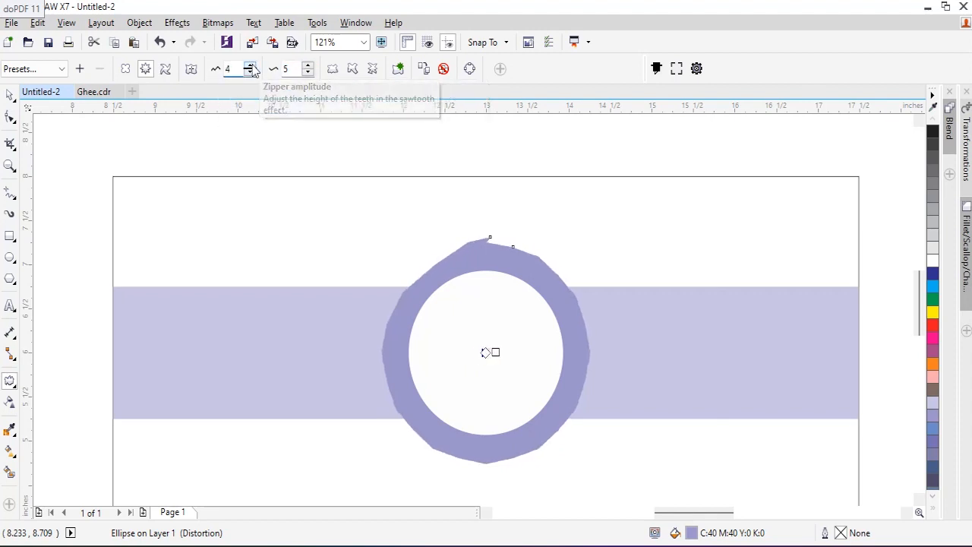
pyautogui.click(252, 66)
pyautogui.click(251, 66)
pyautogui.click(252, 67)
pyautogui.click(252, 66)
pyautogui.click(251, 66)
pyautogui.click(252, 66)
pyautogui.click(251, 67)
pyautogui.click(251, 66)
pyautogui.click(251, 66)
pyautogui.click(251, 66)
pyautogui.click(252, 66)
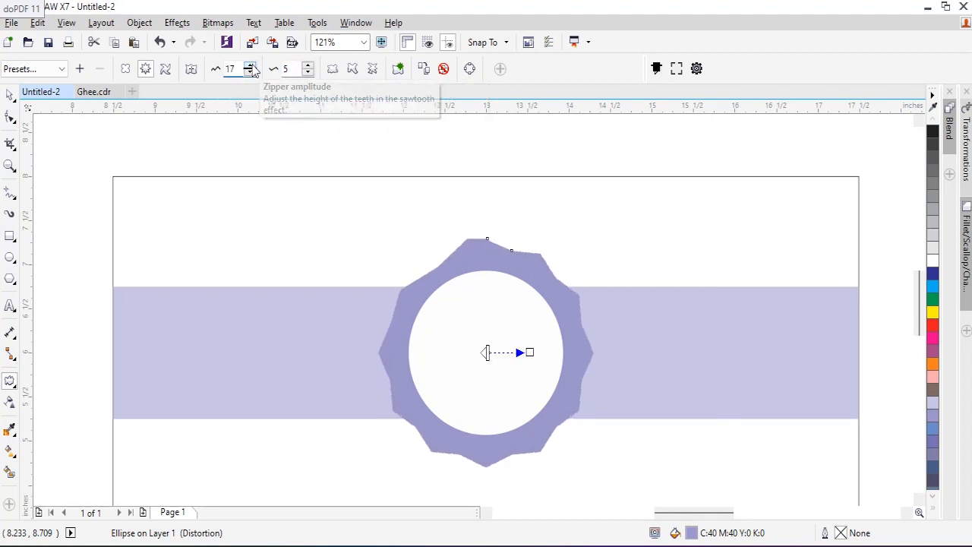
# Increase the outer circle's zipper frequency to 10.
pyautogui.click(309, 66)
pyautogui.click(309, 66)
pyautogui.click(309, 66)
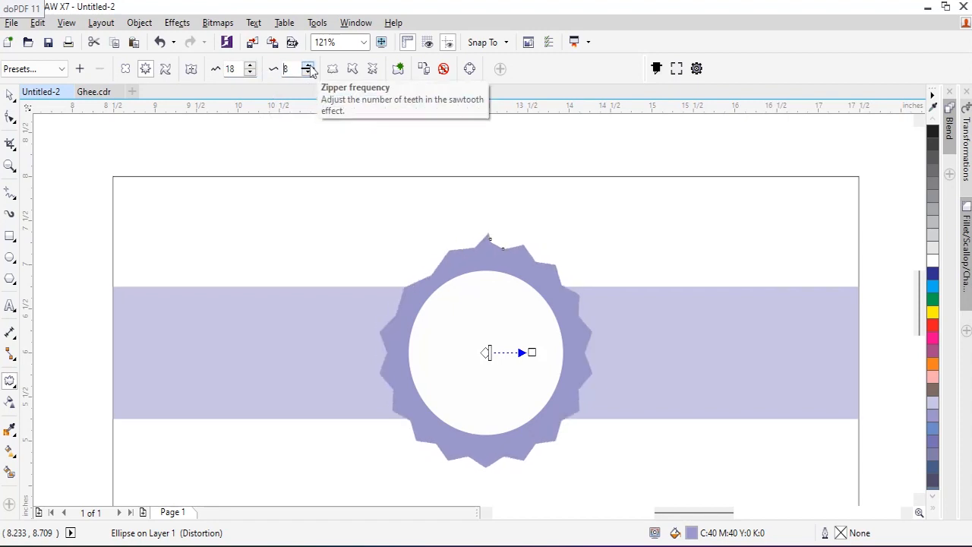
pyautogui.click(309, 65)
pyautogui.click(309, 65)
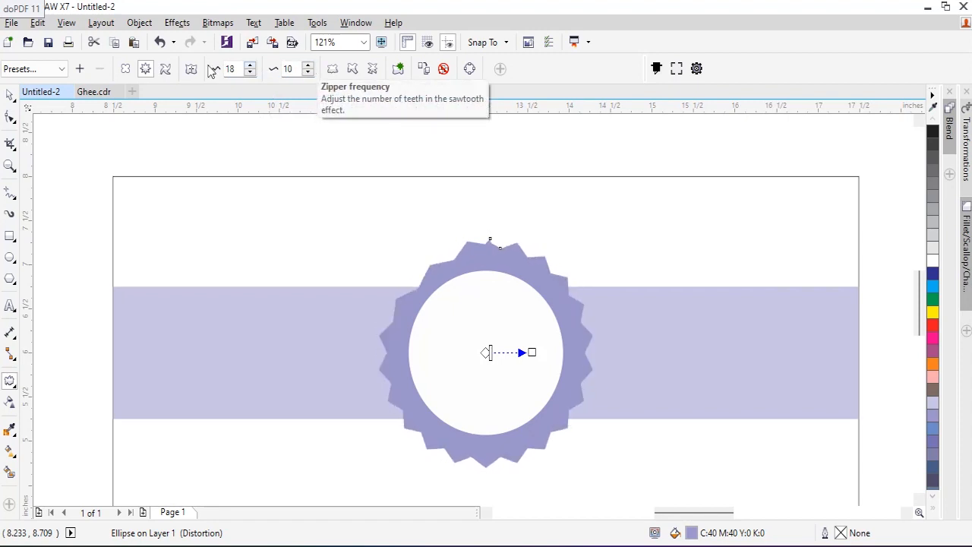
# Move the jagged outer circle out of the banner to the empty area on its left.
pyautogui.click(10, 94)
pyautogui.click(445, 148)
pyautogui.scroll(-2, 530, 255)
pyautogui.moveTo(530, 256); pyautogui.dragTo(238, 228)
pyautogui.click(45, 199)
# Draw a four-pointed star about 4.8 inches wide, overlapping the banner's upper edge.
pyautogui.click(15, 285)
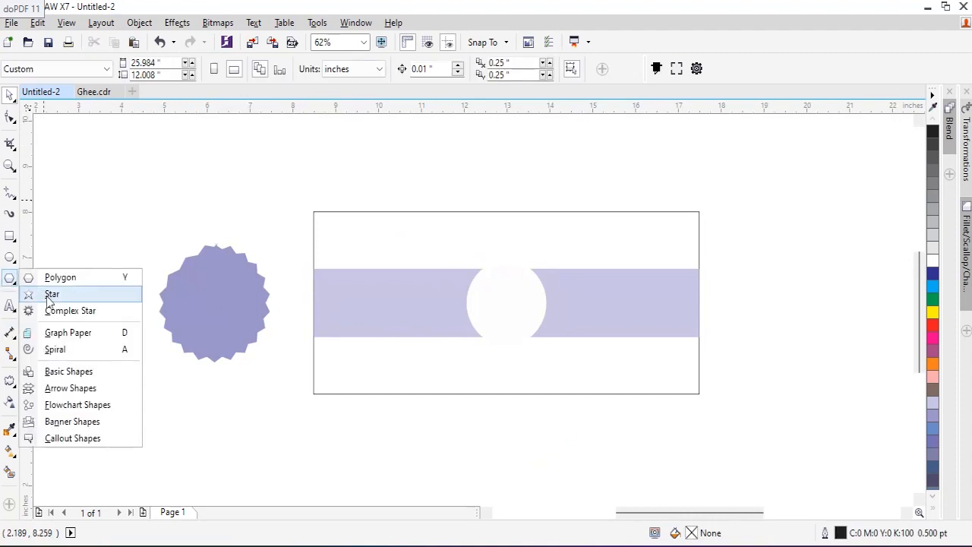
pyautogui.click(64, 293)
pyautogui.moveTo(462, 195); pyautogui.dragTo(564, 271)
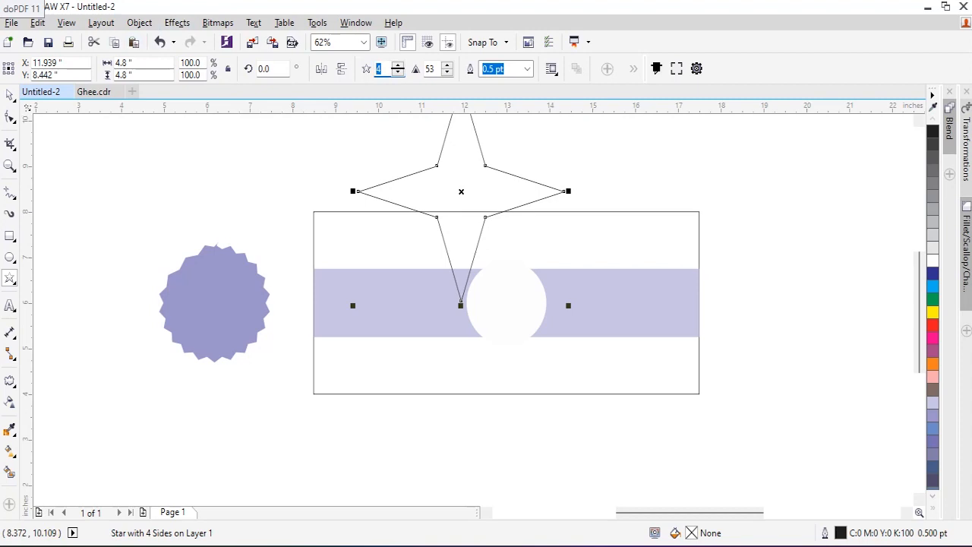
# Give the star 56 points and try sharpness values of 25 and 15.
pyautogui.write('56')
pyautogui.press('Return')
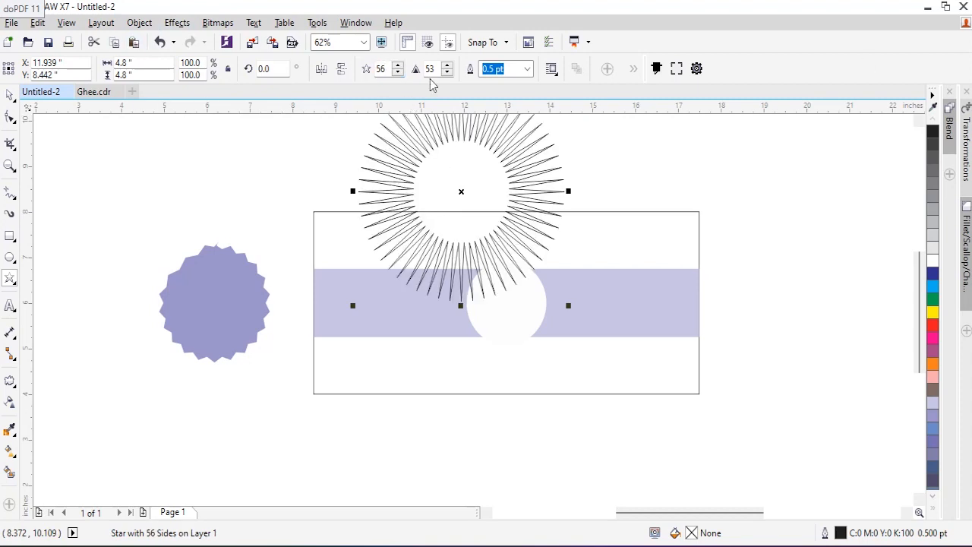
pyautogui.doubleClick(429, 68)
pyautogui.write('25')
pyautogui.press('Return')
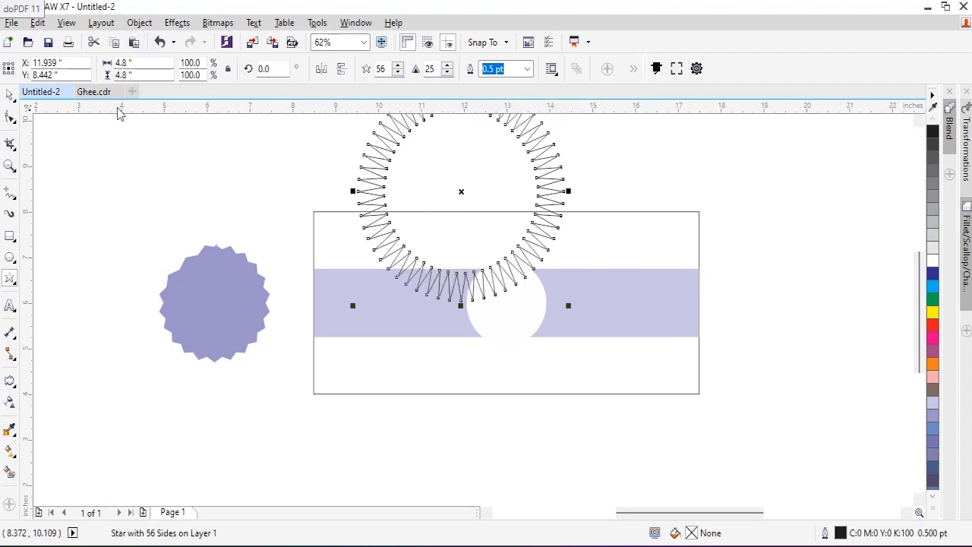
pyautogui.write('15')
pyautogui.press('Return')
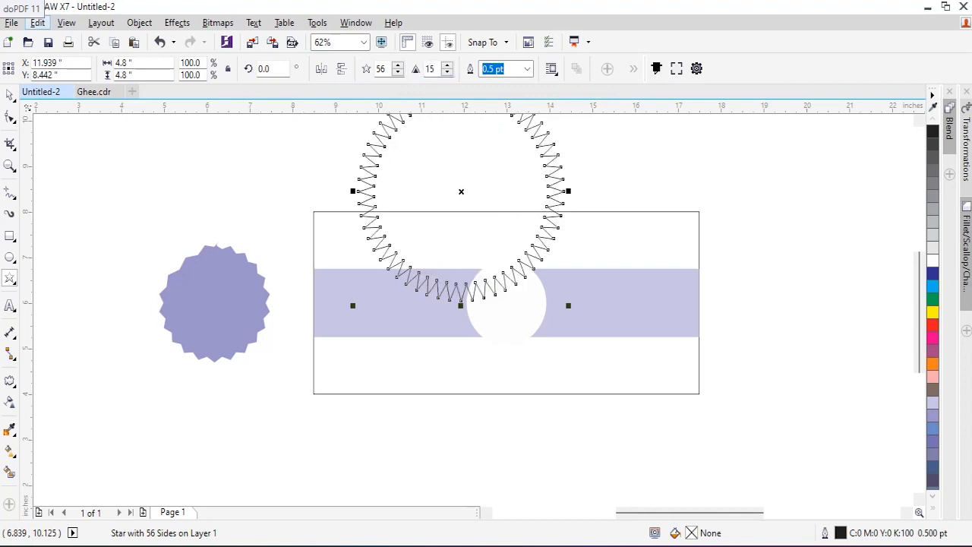
# Set the star's sharpness to 10 and its number of points to 46.
pyautogui.click(448, 68)
pyautogui.press('Return')
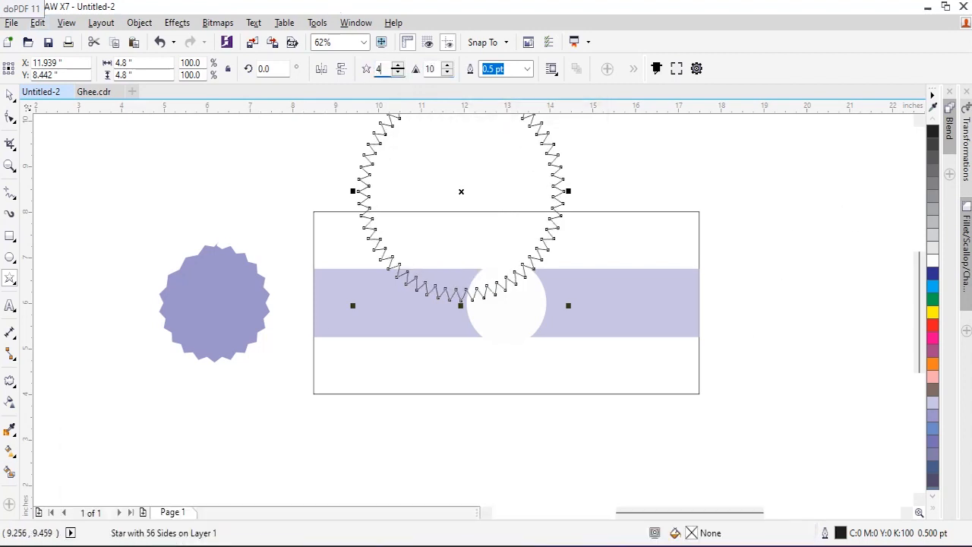
pyautogui.press('Return')
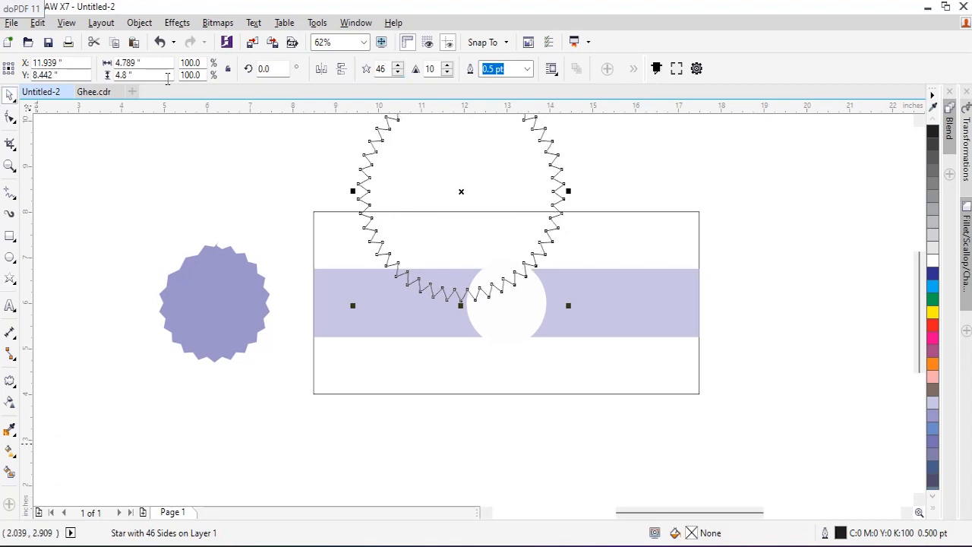
# Resize the star to 2.5 by 2.5 inches and center it on the white circle.
pyautogui.click(157, 62)
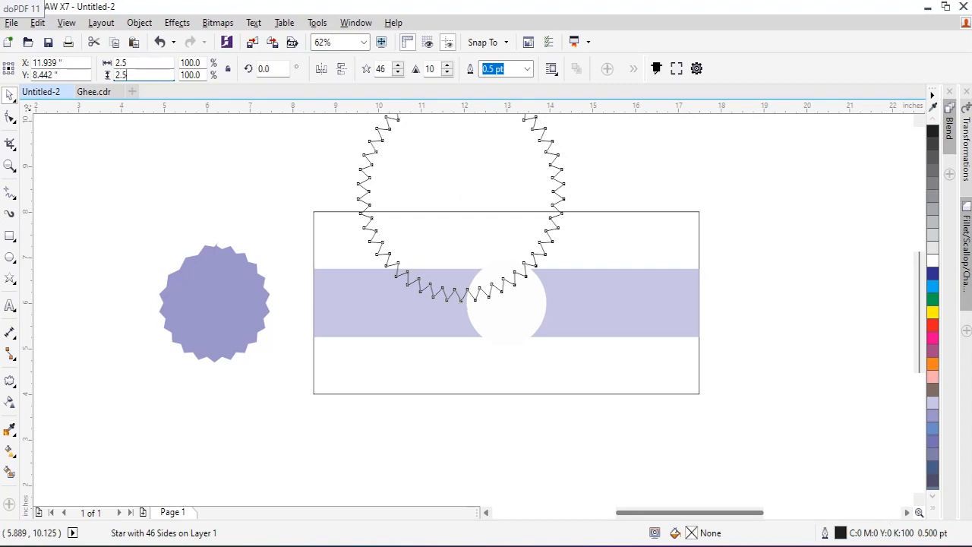
pyautogui.press('Return')
pyautogui.keyDown('shift'); pyautogui.click(498, 297); pyautogui.keyUp('shift')
pyautogui.press('c')
pyautogui.press('e')
pyautogui.click(495, 182)
# Move one of the star's inner nodes outward with the Shape tool to make the teeth shallower.
pyautogui.press('F2')
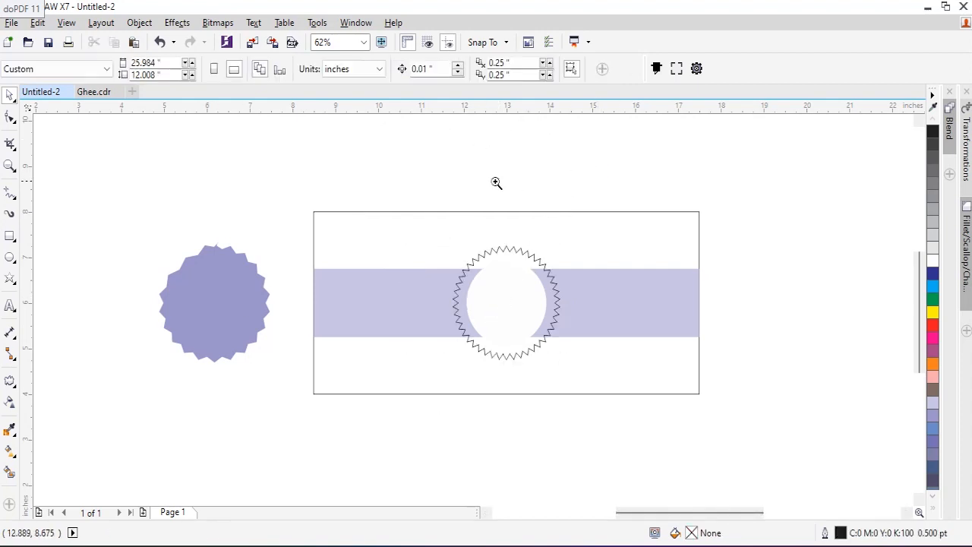
pyautogui.moveTo(495, 182); pyautogui.dragTo(560, 336)
pyautogui.click(578, 281)
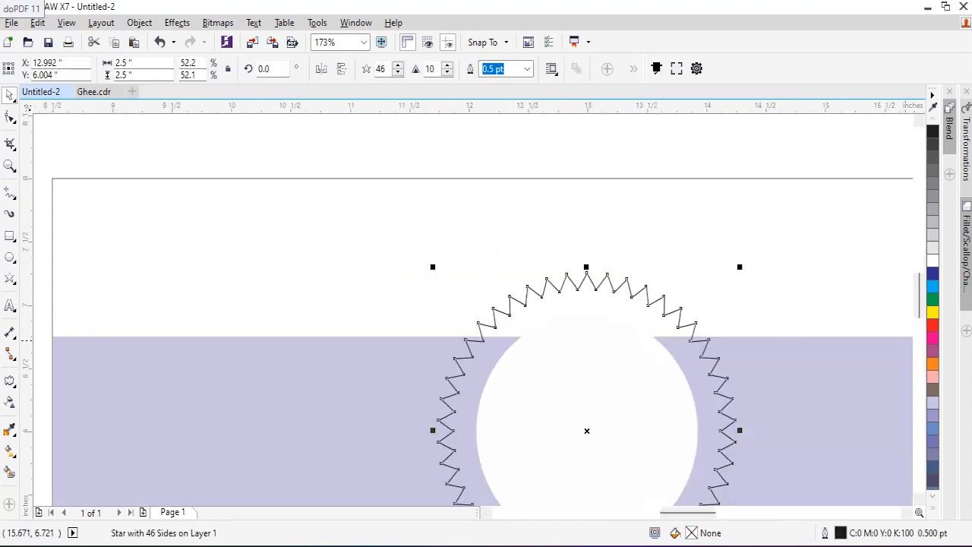
pyautogui.click(12, 117)
pyautogui.moveTo(617, 292); pyautogui.dragTo(625, 289)
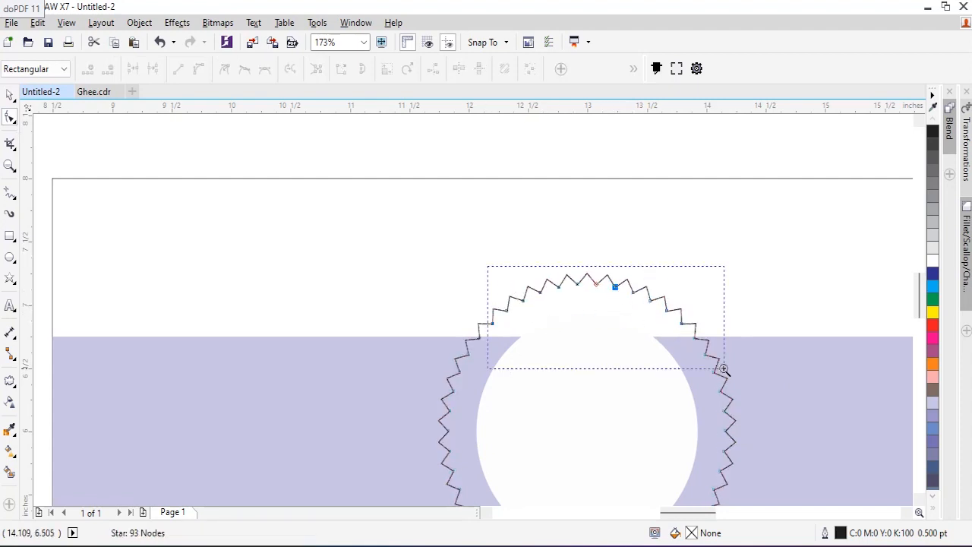
# Nudge the star's inner node near the top slightly farther outward to fine-tune the tooth depth.
pyautogui.moveTo(723, 369); pyautogui.dragTo(674, 329)
pyautogui.press('space')
pyautogui.hotkey('ctrl', 'a')
pyautogui.scroll(-2, 510, 294)
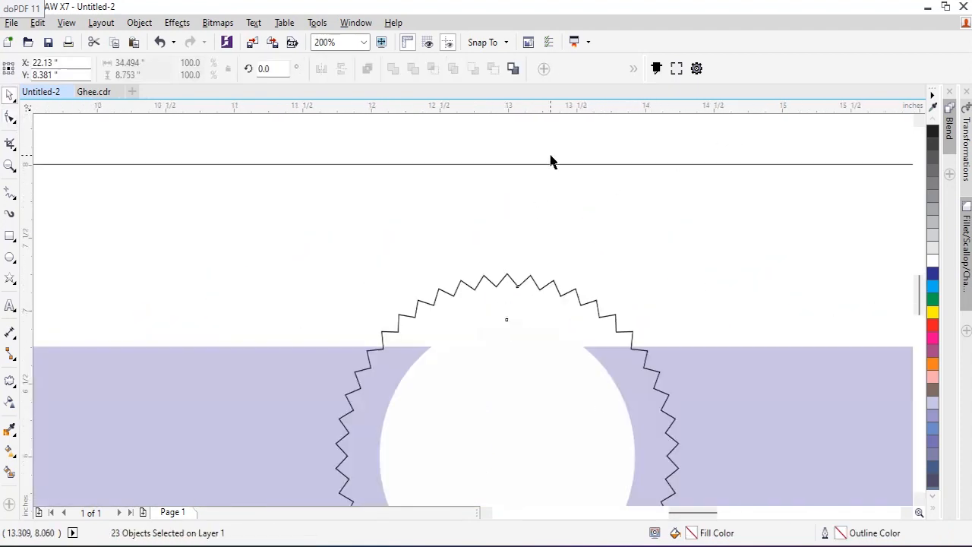
pyautogui.click(526, 288)
pyautogui.click(9, 117)
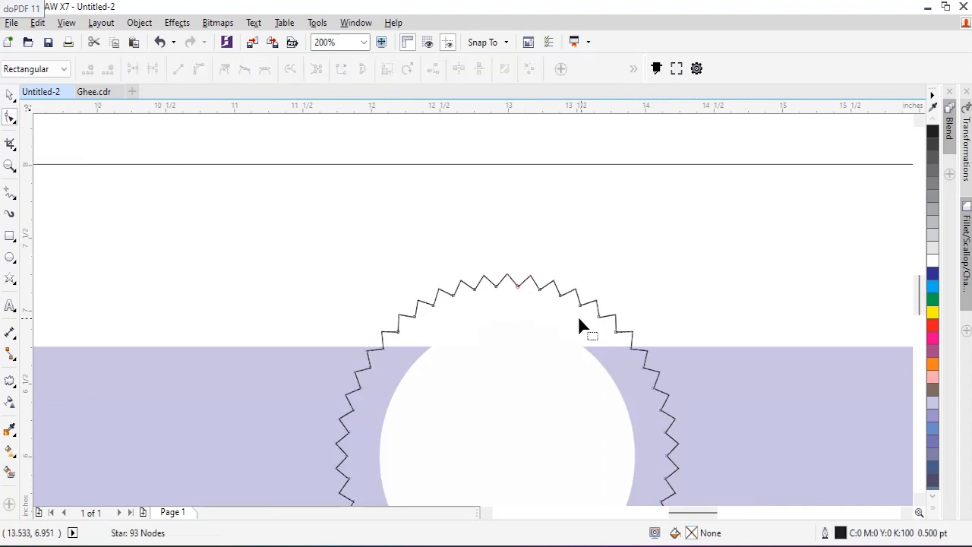
pyautogui.moveTo(626, 344); pyautogui.dragTo(626, 344)
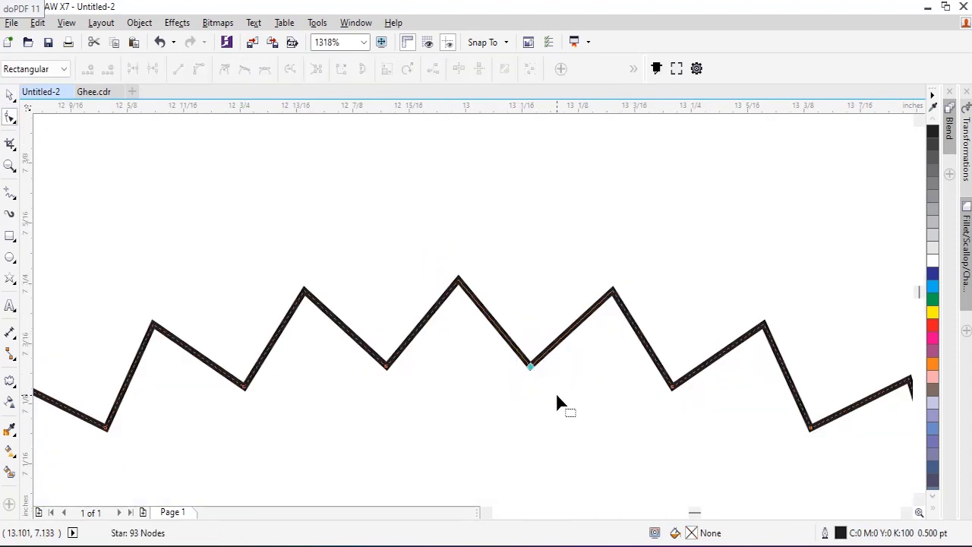
pyautogui.moveTo(531, 368); pyautogui.dragTo(611, 366)
# Try to select all the nodes of the unconverted star with the Shape tool.
pyautogui.press('space')
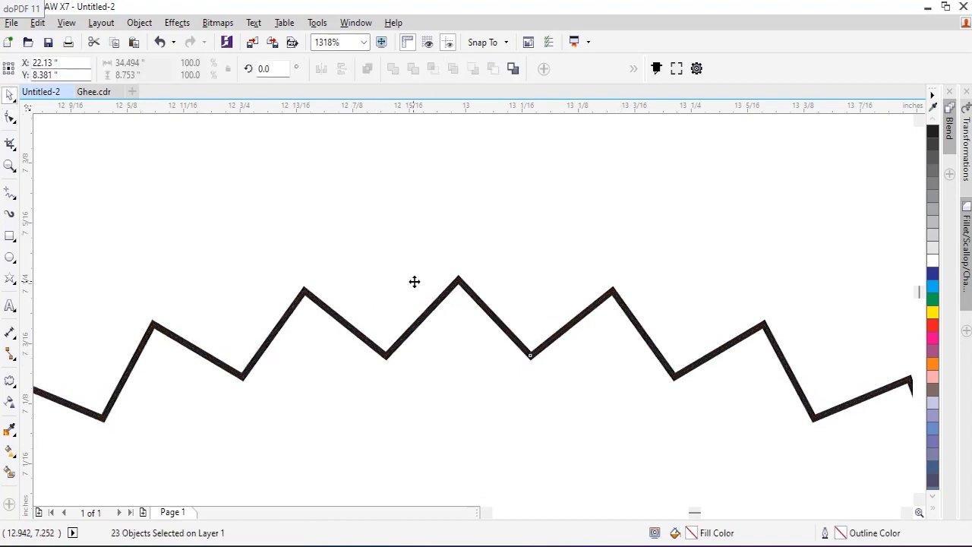
pyautogui.click(9, 119)
pyautogui.click(414, 316)
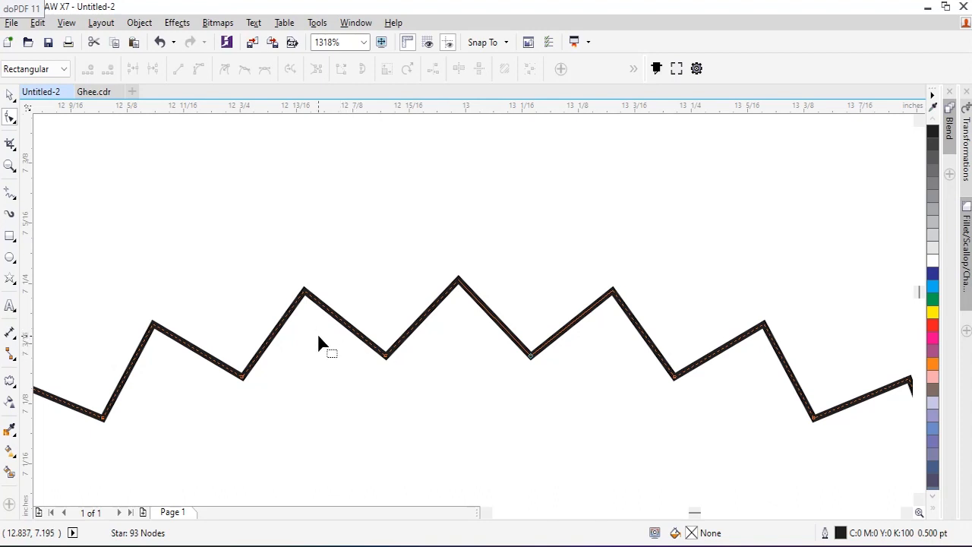
pyautogui.moveTo(353, 340); pyautogui.dragTo(669, 428)
pyautogui.scroll(-6, 491, 261)
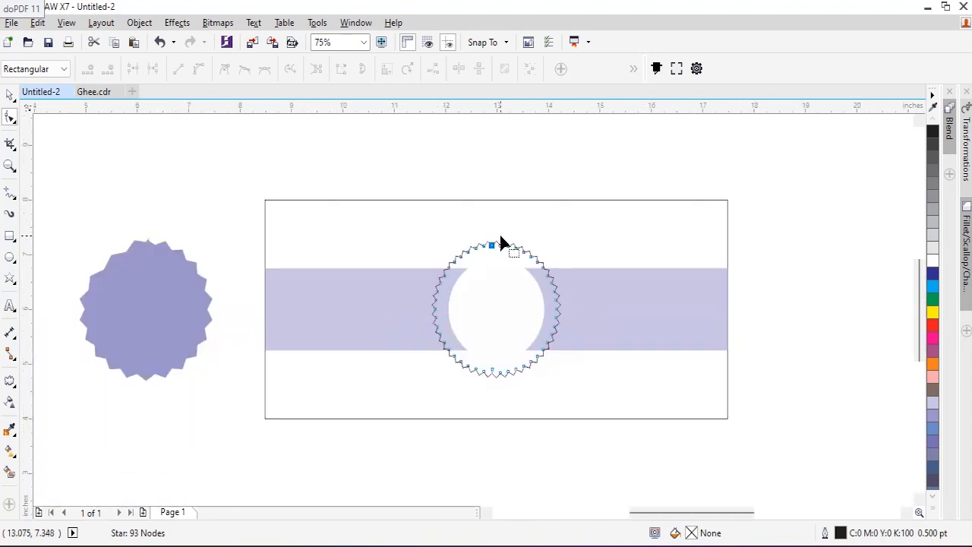
pyautogui.moveTo(681, 499); pyautogui.dragTo(664, 502)
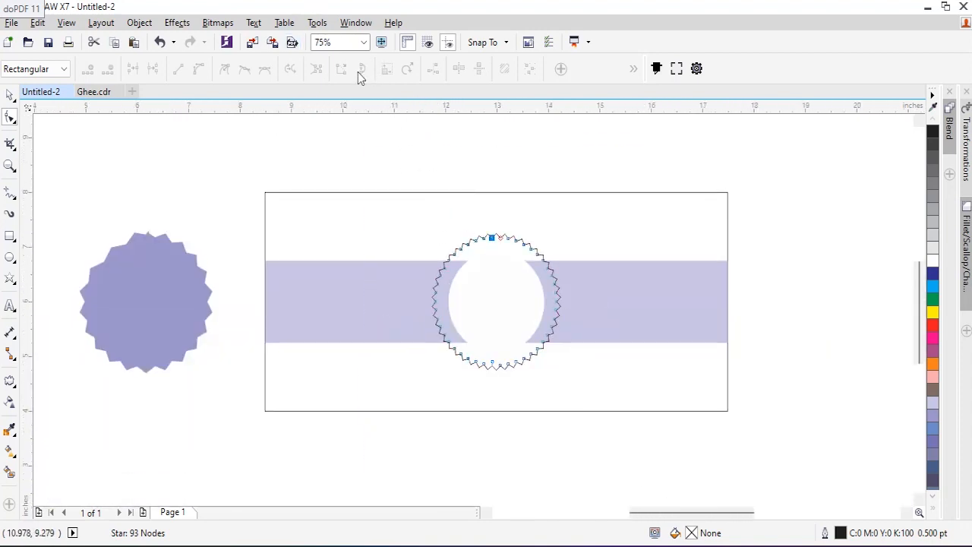
pyautogui.moveTo(396, 152); pyautogui.dragTo(592, 390)
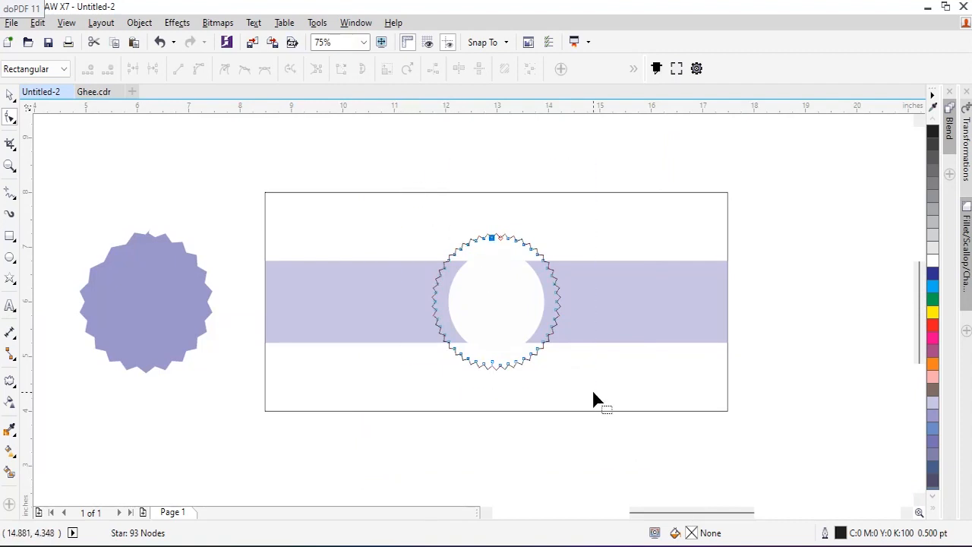
# Convert the star to curves and select all of its nodes.
pyautogui.click(356, 23)
pyautogui.click(295, 161)
pyautogui.hotkey('ctrl', 'q')
pyautogui.moveTo(425, 202); pyautogui.dragTo(631, 393)
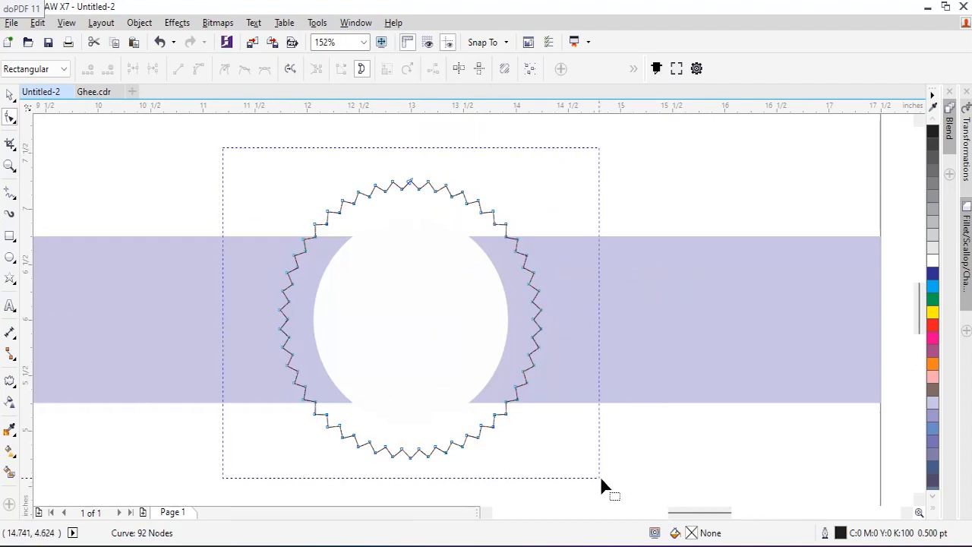
pyautogui.moveTo(600, 478); pyautogui.dragTo(600, 479)
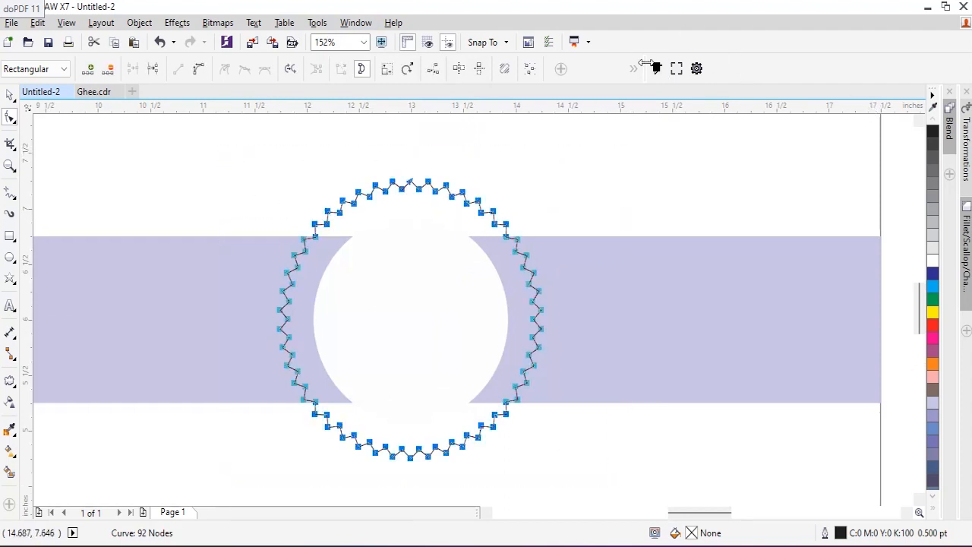
# Try a 0.079 inch fillet on the star's selected nodes, inspect the teeth closely, and undo it.
pyautogui.click(966, 251)
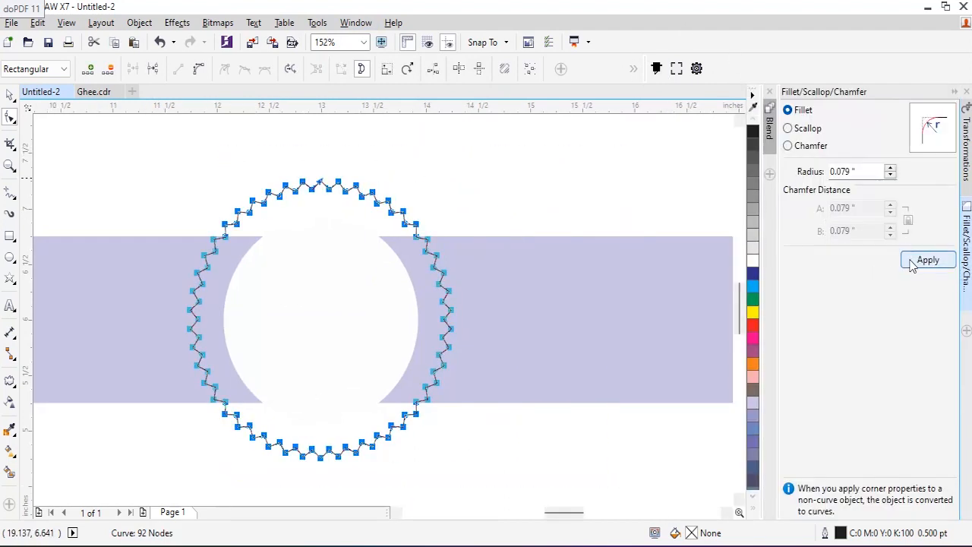
pyautogui.click(926, 259)
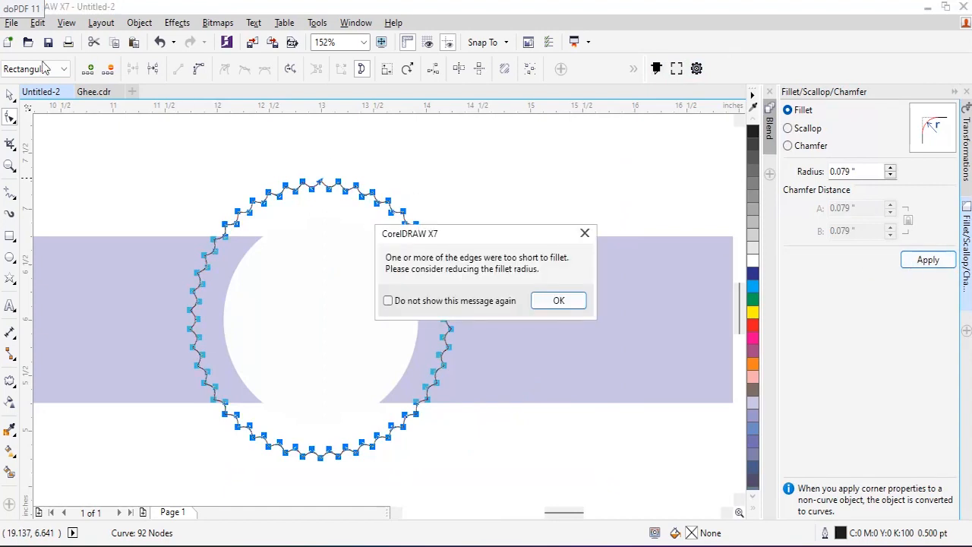
pyautogui.click(572, 304)
pyautogui.moveTo(321, 170); pyautogui.dragTo(449, 240)
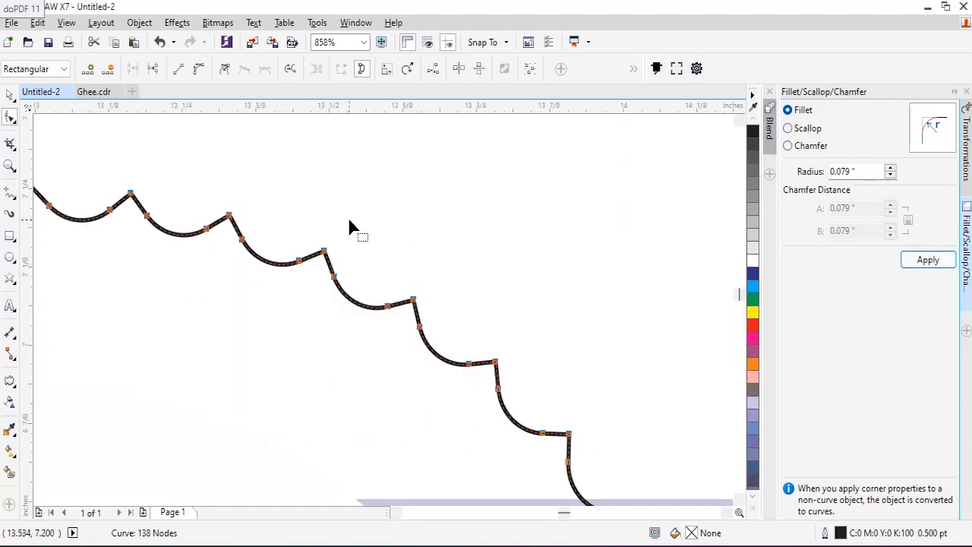
pyautogui.hotkey('ctrl', 'z')
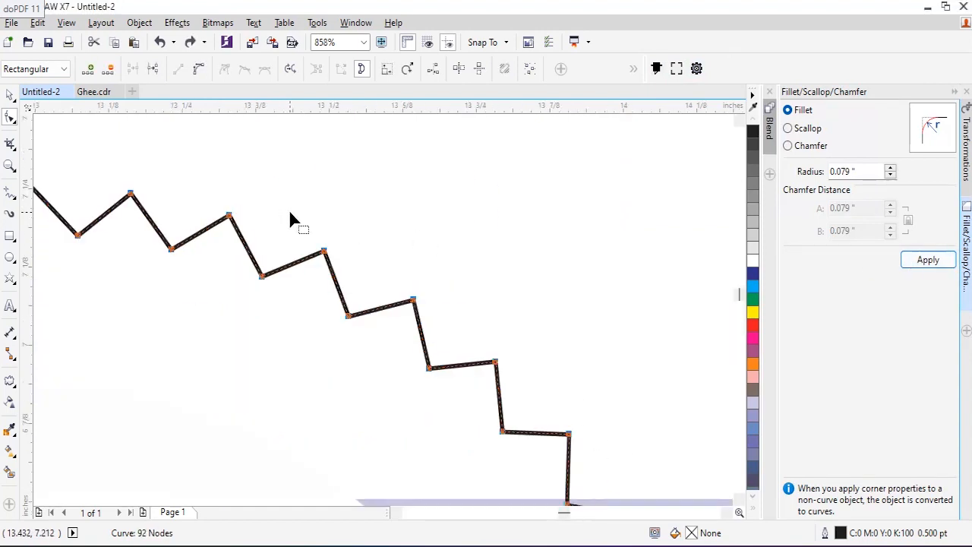
# Reselect all of the star's nodes, try a 0.01 inch fillet on them, and undo it.
pyautogui.moveTo(381, 267); pyautogui.dragTo(460, 331)
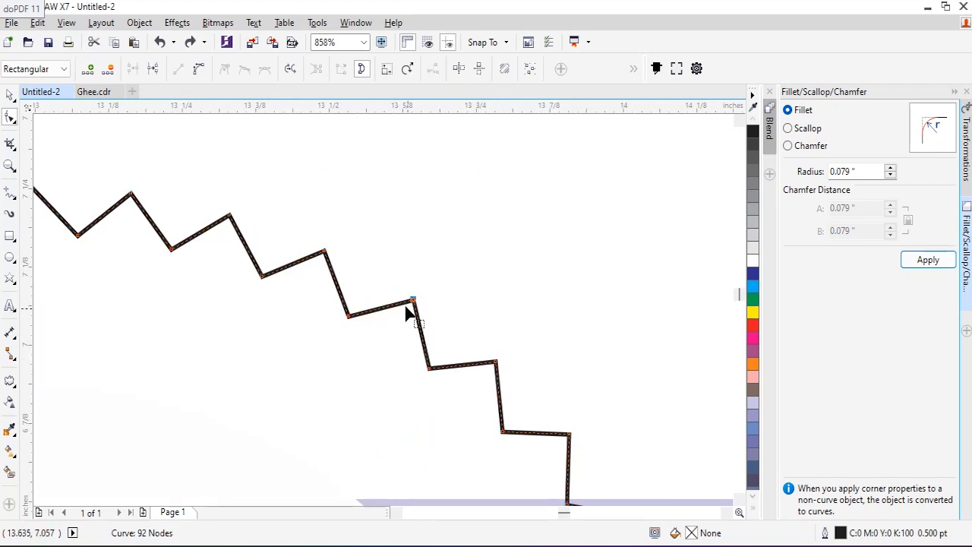
pyautogui.hotkey('ctrl', 'a')
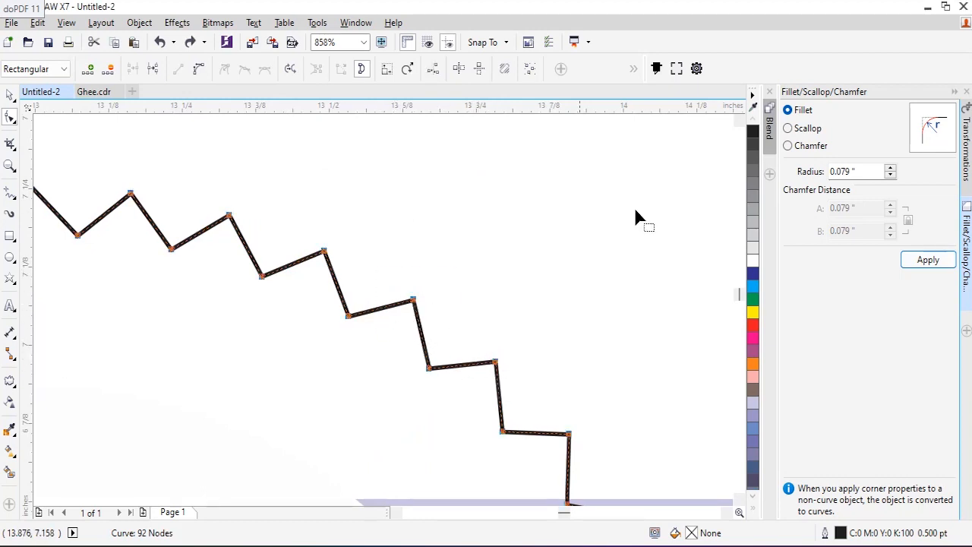
pyautogui.click(890, 174)
pyautogui.click(864, 175)
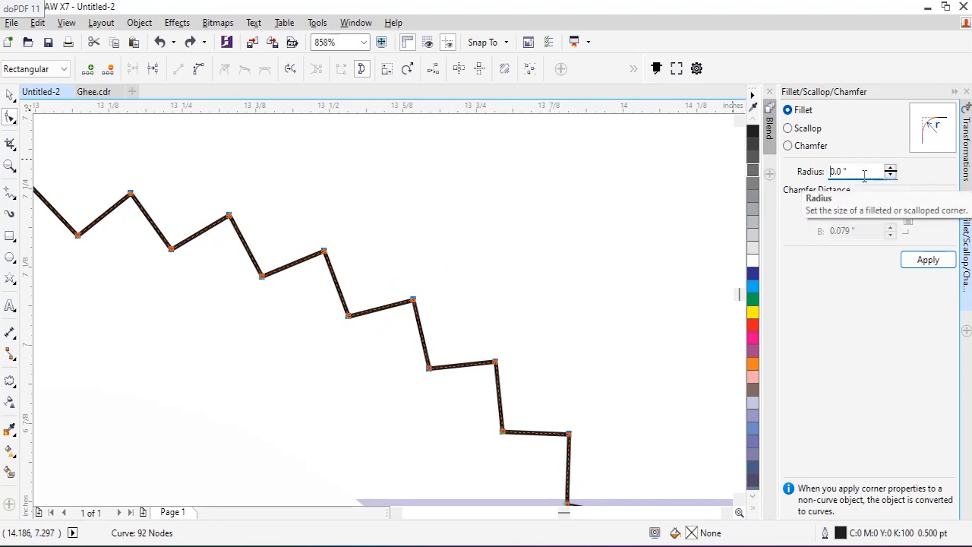
pyautogui.write('1')
pyautogui.click(928, 260)
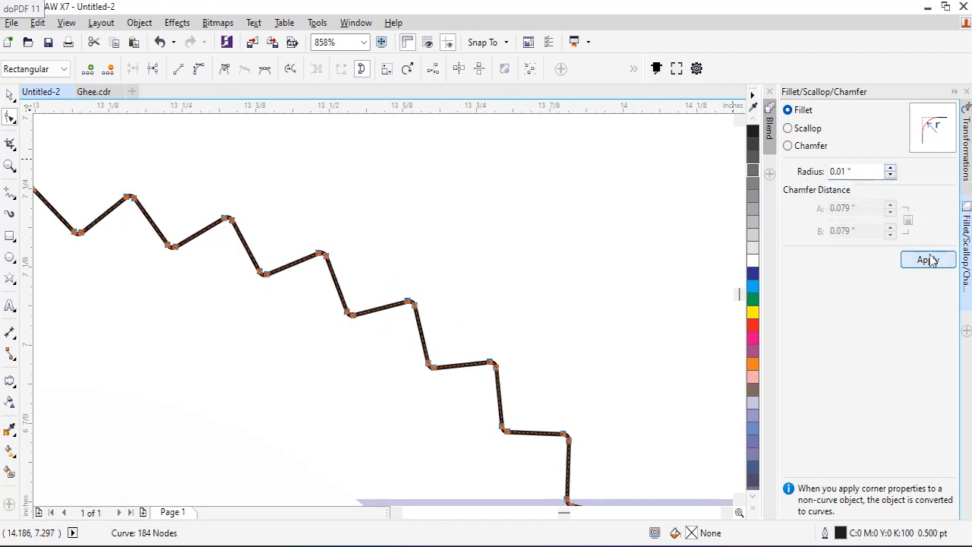
pyautogui.hotkey('ctrl', 'z')
# Fillet all of the star's corners with a 0.05 inch radius.
pyautogui.click(890, 168)
pyautogui.click(890, 167)
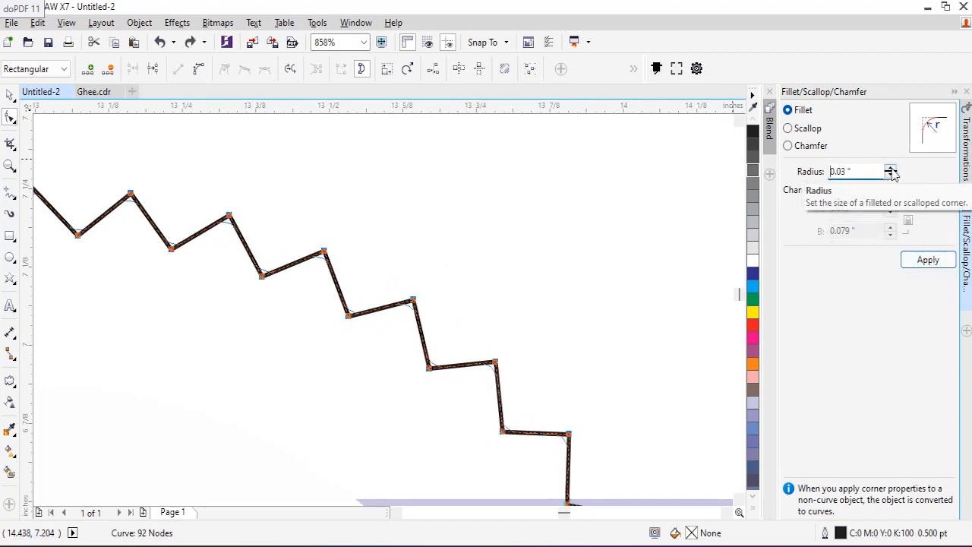
pyautogui.click(890, 168)
pyautogui.click(890, 168)
pyautogui.click(929, 260)
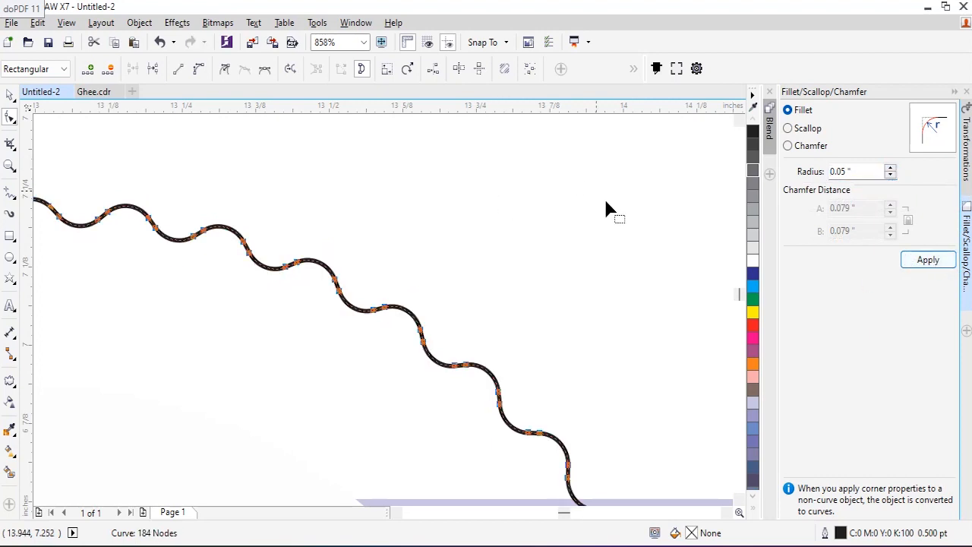
# Sample the purple of the jagged circle beside the banner and fill the scalloped star with it.
pyautogui.scroll(-4, 606, 202)
pyautogui.click(10, 96)
pyautogui.click(260, 221)
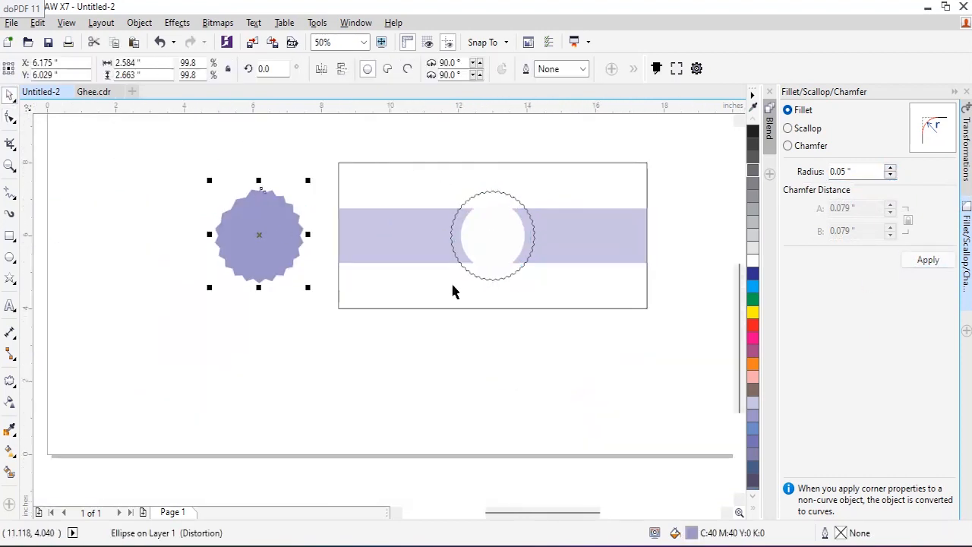
pyautogui.press('F2')
pyautogui.moveTo(223, 164); pyautogui.dragTo(703, 327)
pyautogui.click(10, 430)
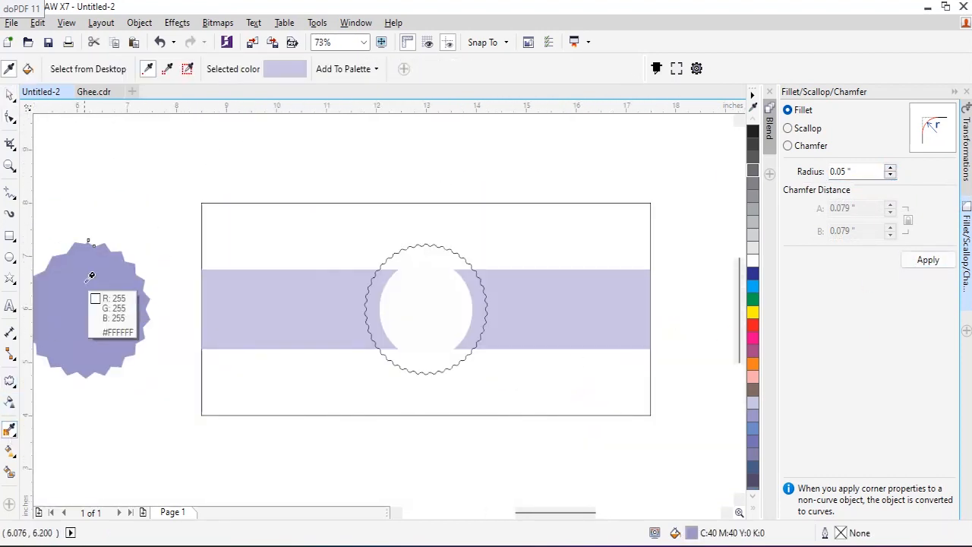
pyautogui.click(90, 275)
pyautogui.click(451, 258)
pyautogui.click(8, 97)
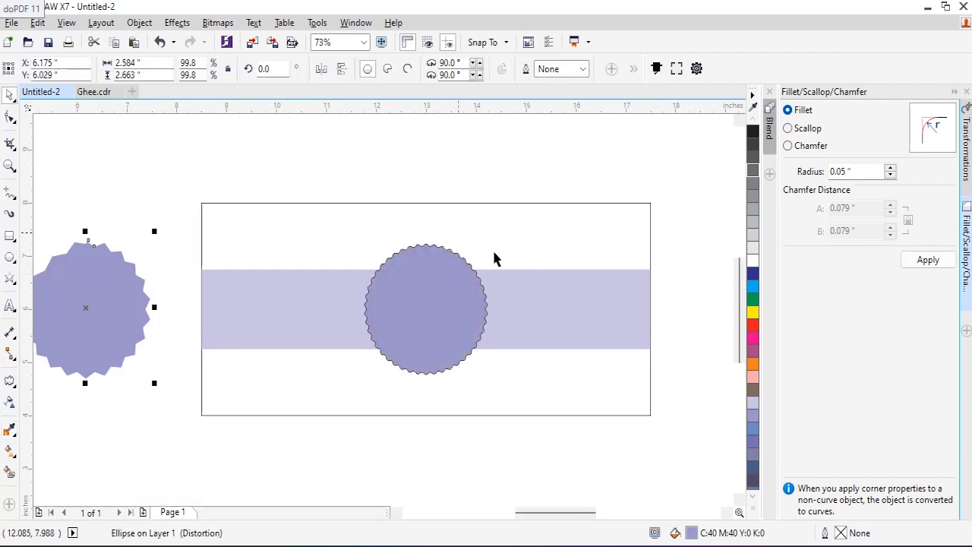
# Bring the scalloped badge and the white circle in front of the band, with the circle on top, and remove their outlines.
pyautogui.click(455, 267)
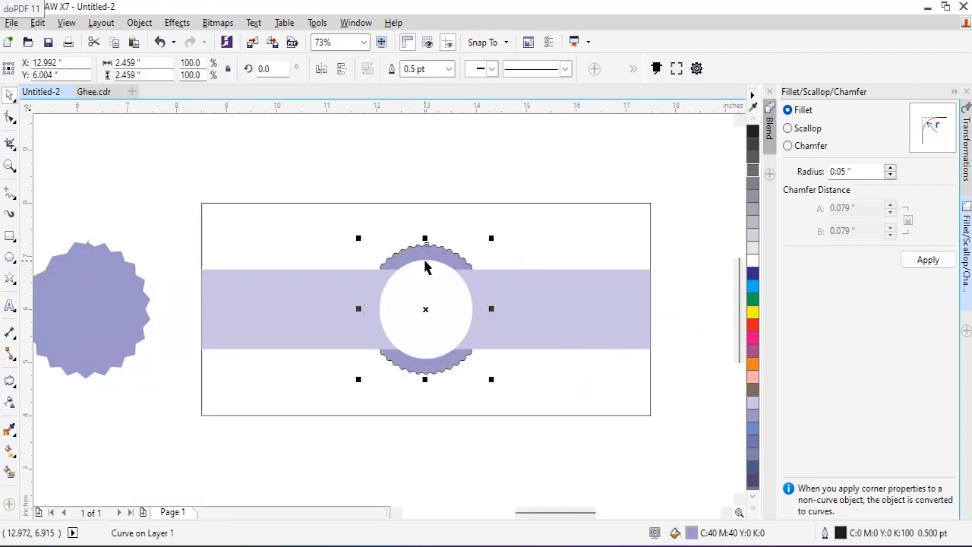
pyautogui.keyDown('shift'); pyautogui.click(426, 266); pyautogui.keyUp('shift')
pyautogui.hotkey('shift', 'pageup')
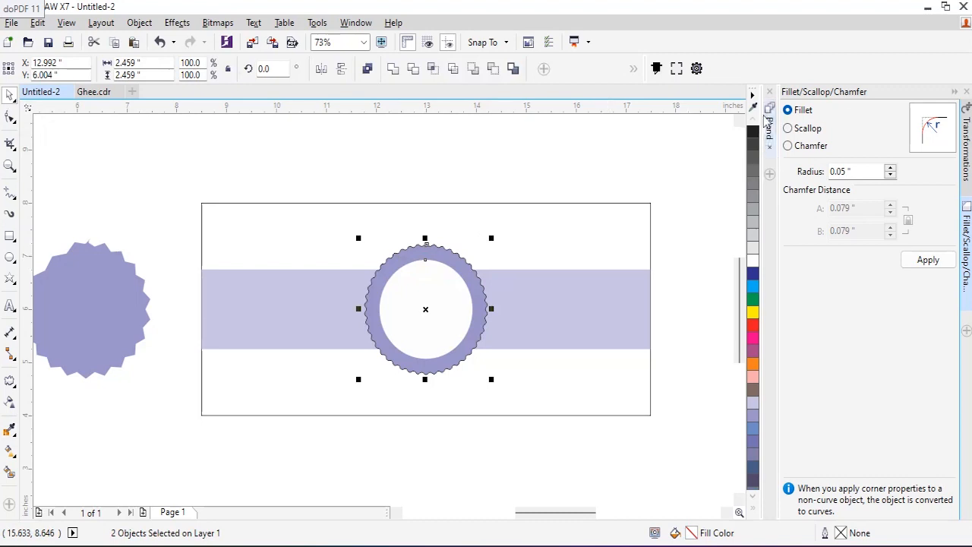
pyautogui.click(752, 509)
pyautogui.rightClick(704, 122)
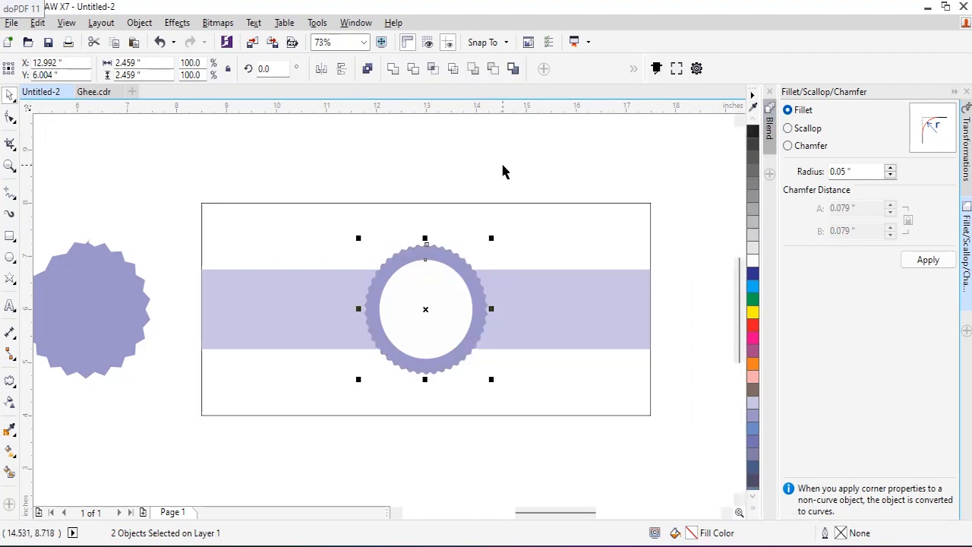
# Center the cow illustration from beside the page on the round badge, horizontally and vertically.
pyautogui.click(503, 166)
pyautogui.click(442, 278)
pyautogui.keyDown('shift'); pyautogui.click(459, 257); pyautogui.keyUp('shift')
pyautogui.click(490, 144)
pyautogui.press('F2')
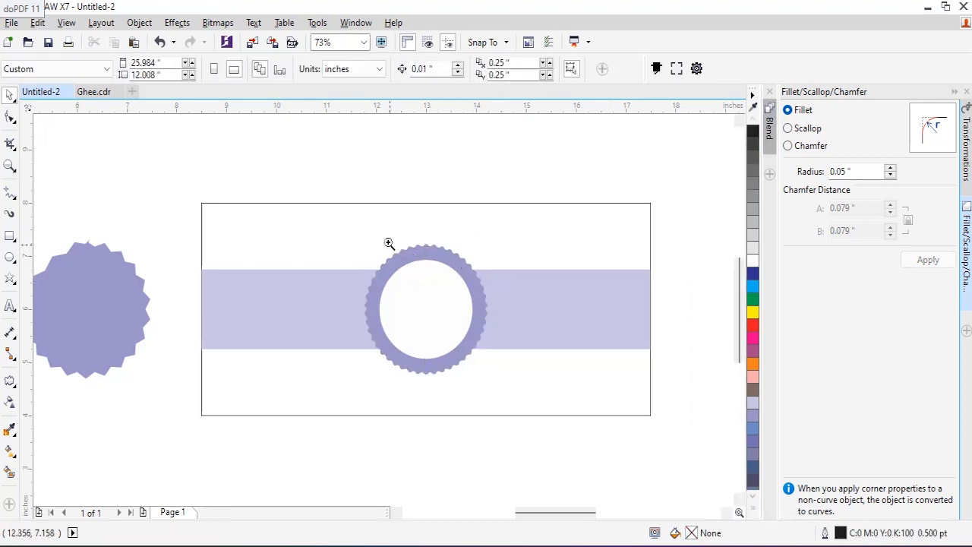
pyautogui.moveTo(166, 178); pyautogui.dragTo(695, 434)
pyautogui.scroll(-3, 695, 433)
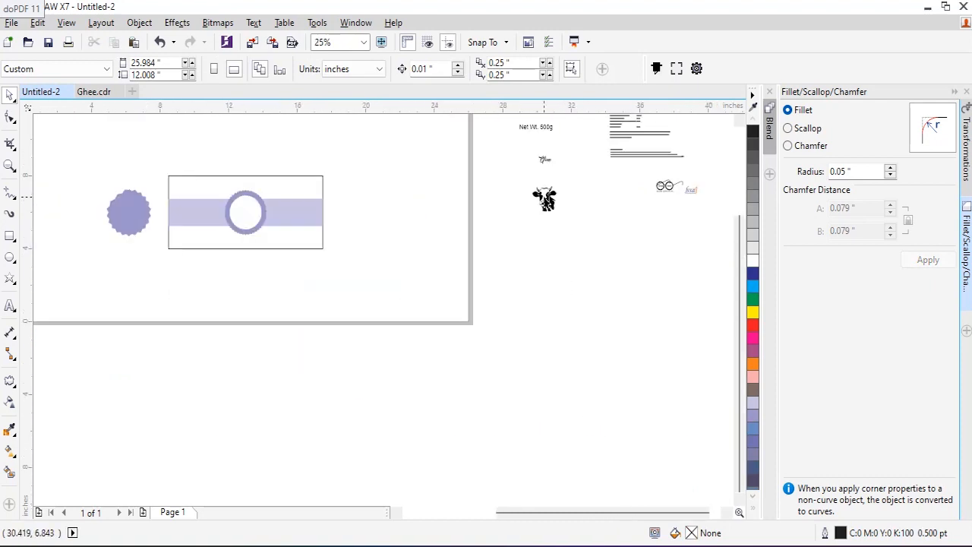
pyautogui.click(543, 198)
pyautogui.keyDown('shift'); pyautogui.click(245, 211); pyautogui.keyUp('shift')
pyautogui.press('c')
pyautogui.press('e')
# Bring the cow illustration to the front of the white circle.
pyautogui.click(335, 209)
pyautogui.press('F2')
pyautogui.moveTo(154, 144); pyautogui.dragTo(363, 257)
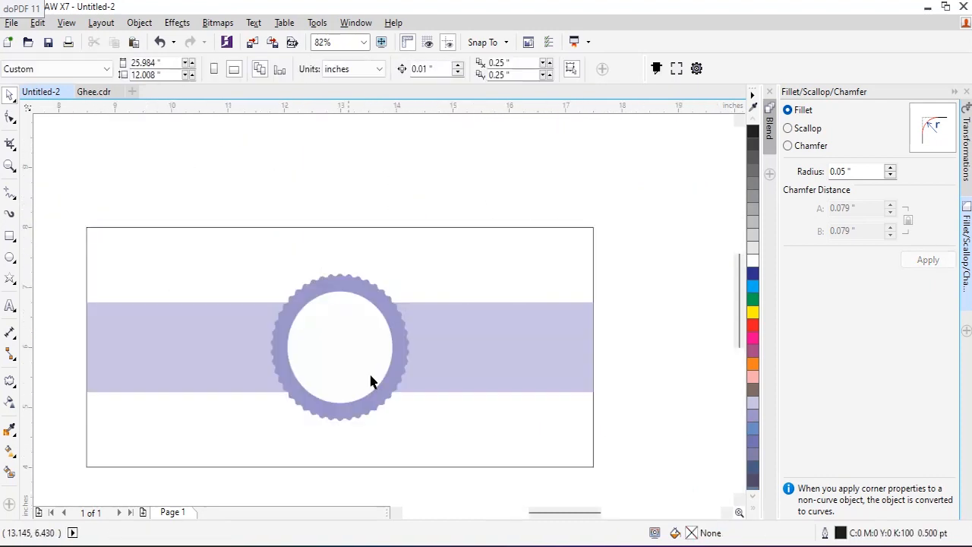
pyautogui.moveTo(286, 312); pyautogui.dragTo(286, 311)
pyautogui.hotkey('shift', 'pageup')
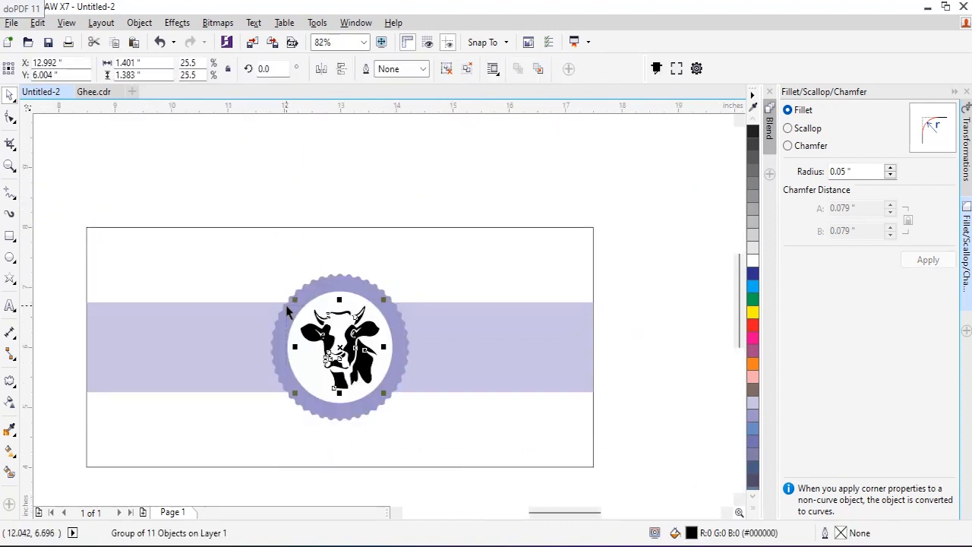
# Sample the badge's purple and fill the cow's right face patch, right neck piece and right horn with it.
pyautogui.click(307, 304)
pyautogui.click(10, 430)
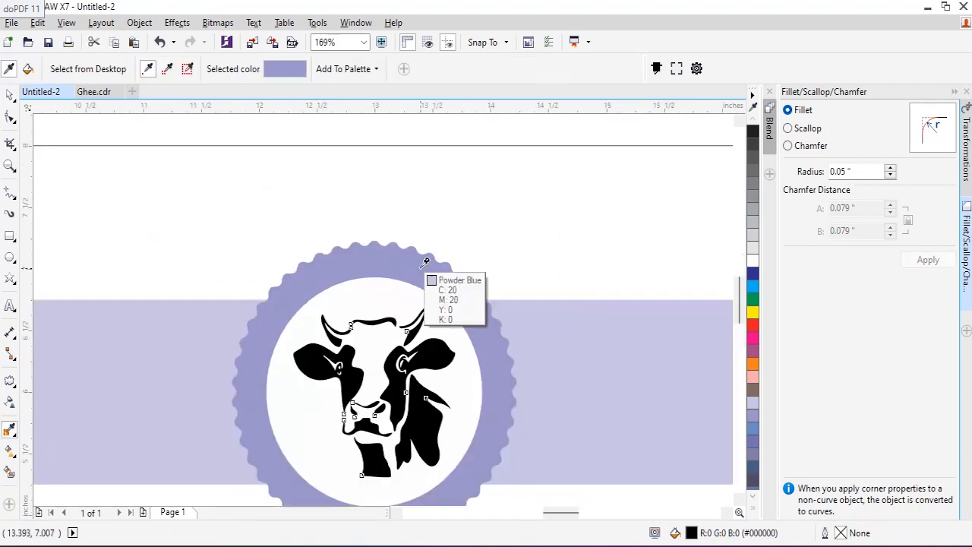
pyautogui.click(416, 264)
pyautogui.click(414, 407)
pyautogui.click(395, 393)
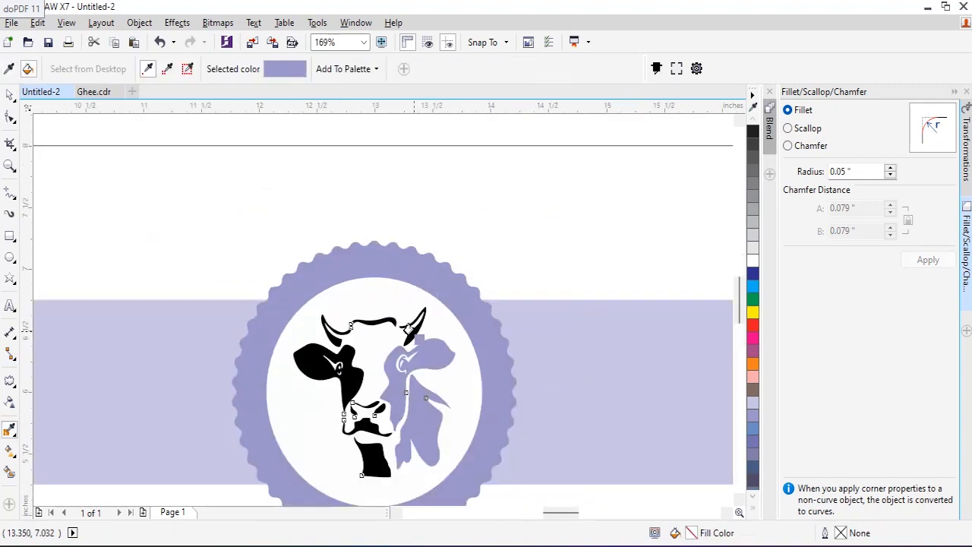
pyautogui.click(410, 325)
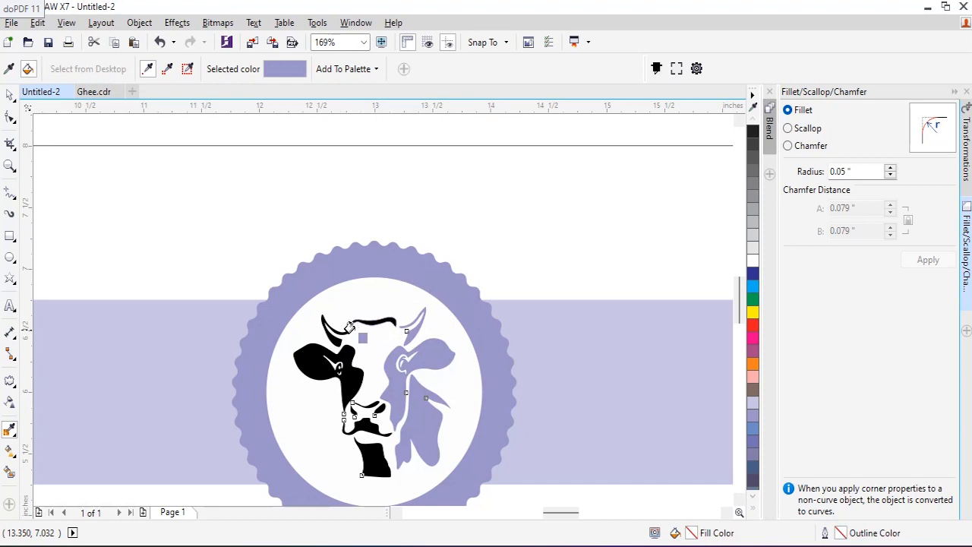
# Fill the cow's left horn, left face patch, forehead line and upper nose pieces with the sampled purple.
pyautogui.scroll(4, 319, 335)
pyautogui.click(284, 213)
pyautogui.click(282, 195)
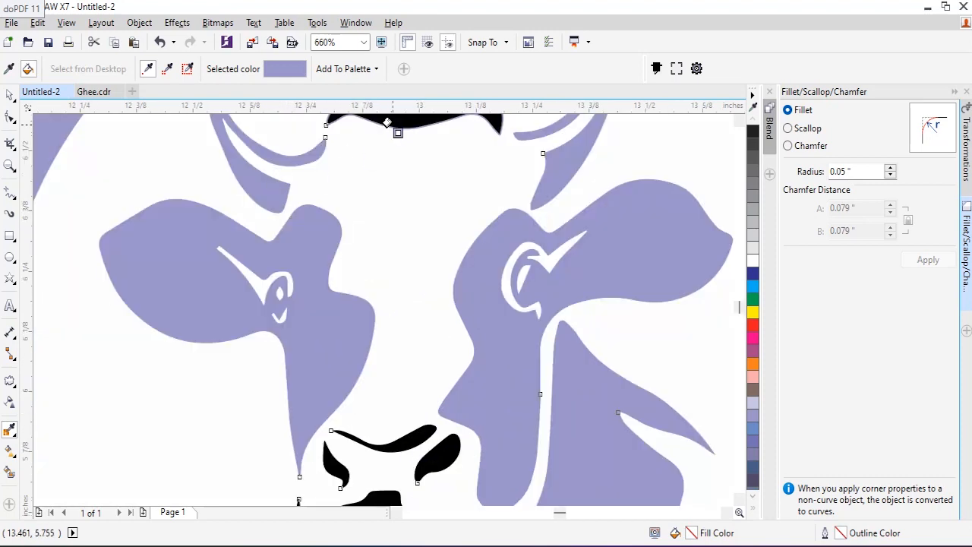
pyautogui.click(387, 123)
pyautogui.scroll(-3, 360, 341)
pyautogui.click(415, 420)
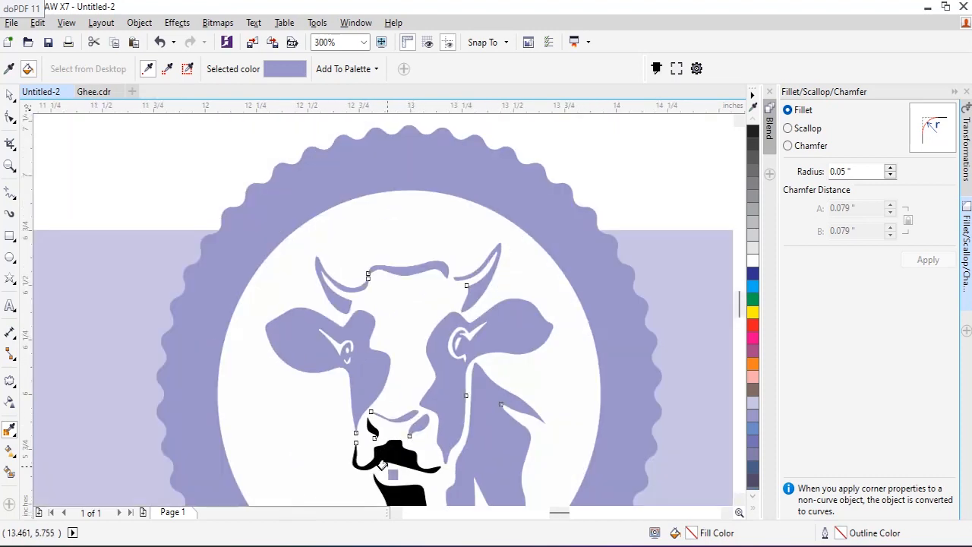
# Fill the cow's remaining black nostril, mouth and lower neck pieces with the sampled purple.
pyautogui.scroll(4, 382, 465)
pyautogui.click(286, 195)
pyautogui.click(377, 286)
pyautogui.click(414, 442)
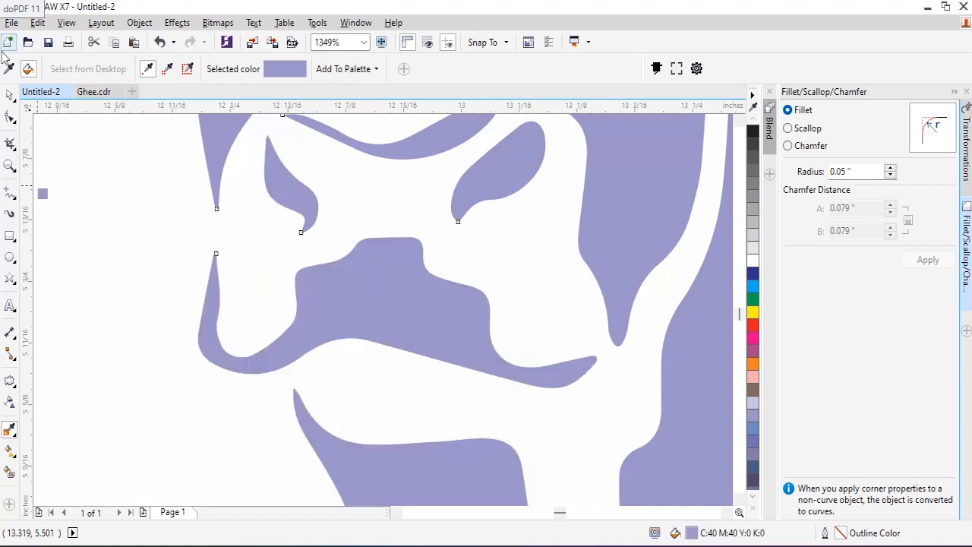
# Delete the two neck pieces from the cow group and nudge the remaining head slightly upward in the white circle.
pyautogui.click(9, 96)
pyautogui.scroll(-4, 424, 319)
pyautogui.keyDown('shift'); pyautogui.click(469, 304); pyautogui.keyUp('shift')
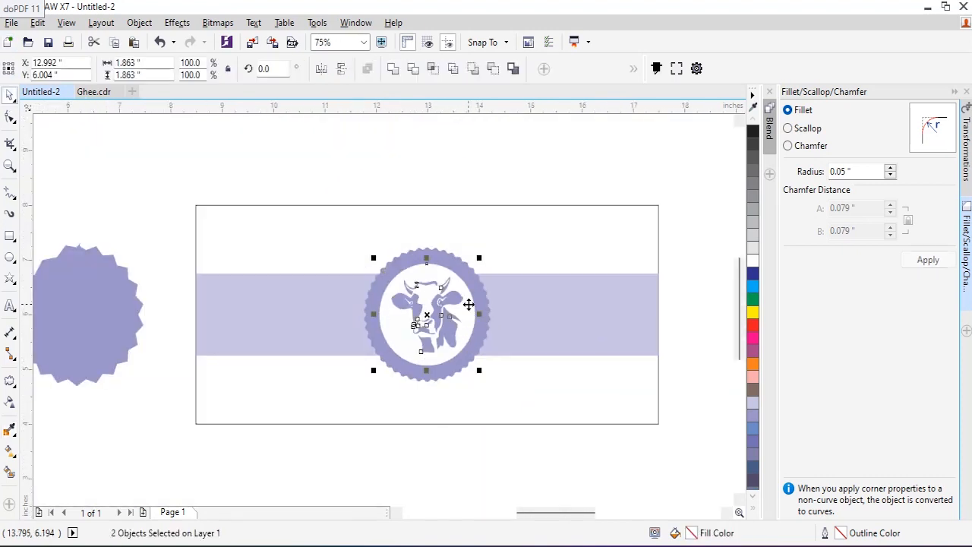
pyautogui.press('Escape')
pyautogui.scroll(2, 468, 319)
pyautogui.click(412, 354)
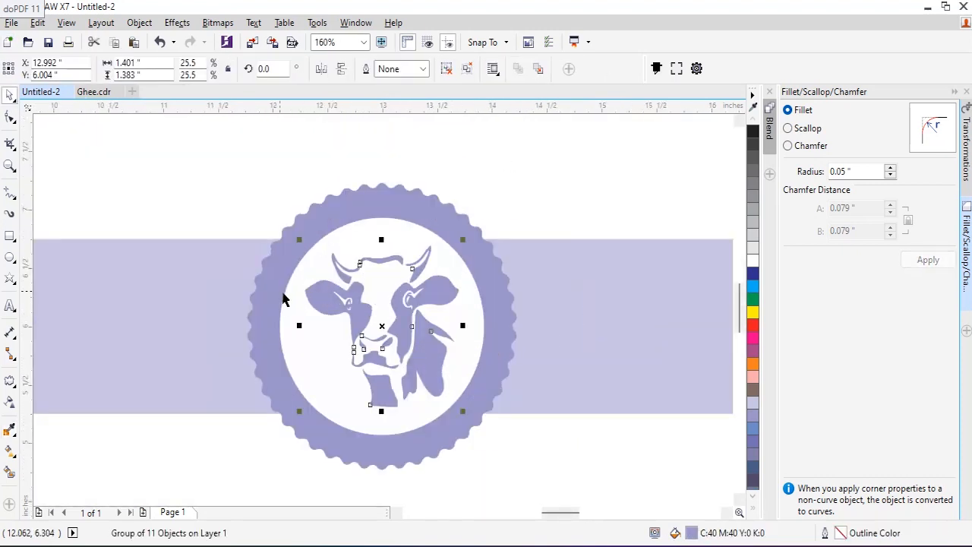
pyautogui.keyDown('ctrl'); pyautogui.click(434, 369); pyautogui.keyUp('ctrl')
pyautogui.press('Delete')
pyautogui.keyDown('ctrl'); pyautogui.click(385, 393); pyautogui.keyUp('ctrl')
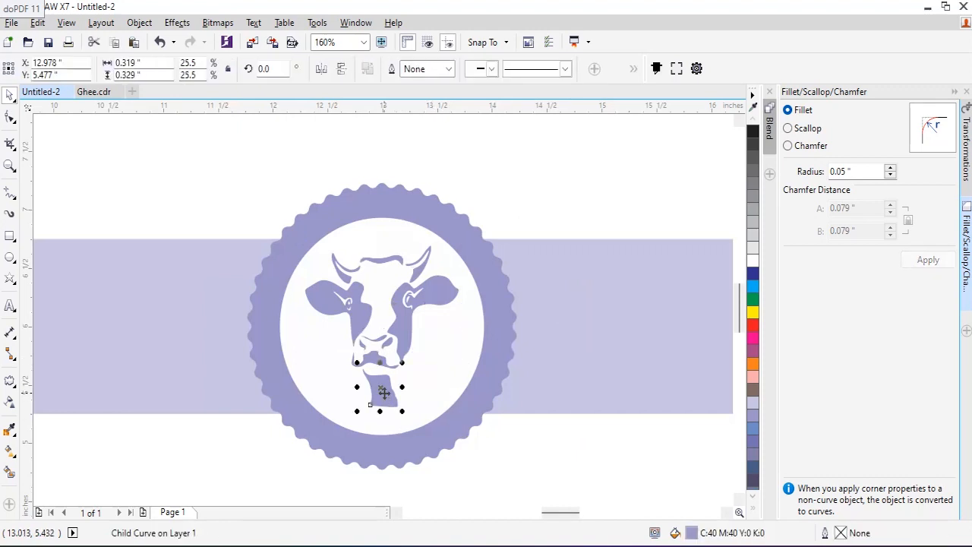
pyautogui.press('Delete')
pyautogui.click(399, 303)
pyautogui.moveTo(404, 328); pyautogui.dragTo(408, 322)
# Delete the spare jagged purple circle beside the banner.
pyautogui.scroll(-4, 407, 374)
pyautogui.click(271, 321)
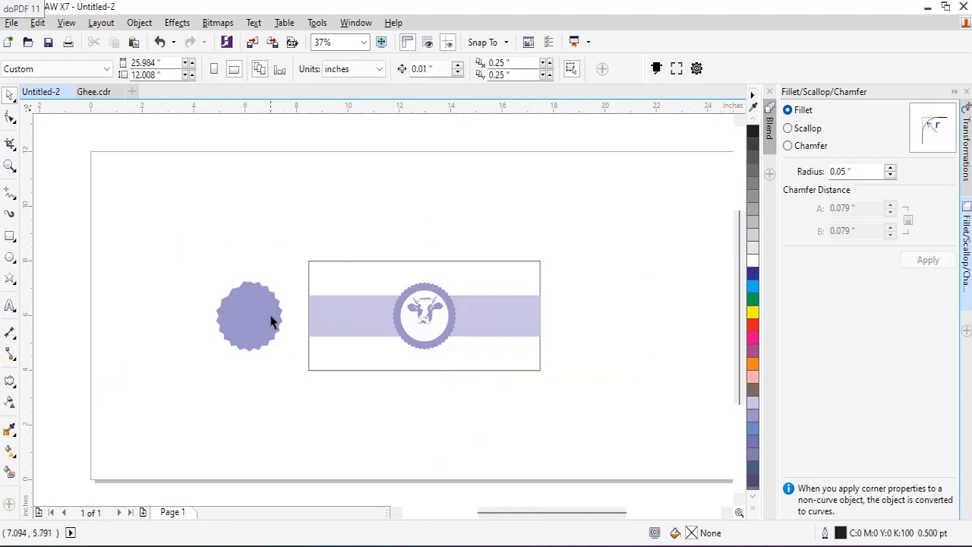
pyautogui.press('Delete')
# Bring the "Pure Desi Ghee" text onto the banner, split its lines apart, and place "Pure Desi" over the top of the badge.
pyautogui.scroll(-3, 326, 281)
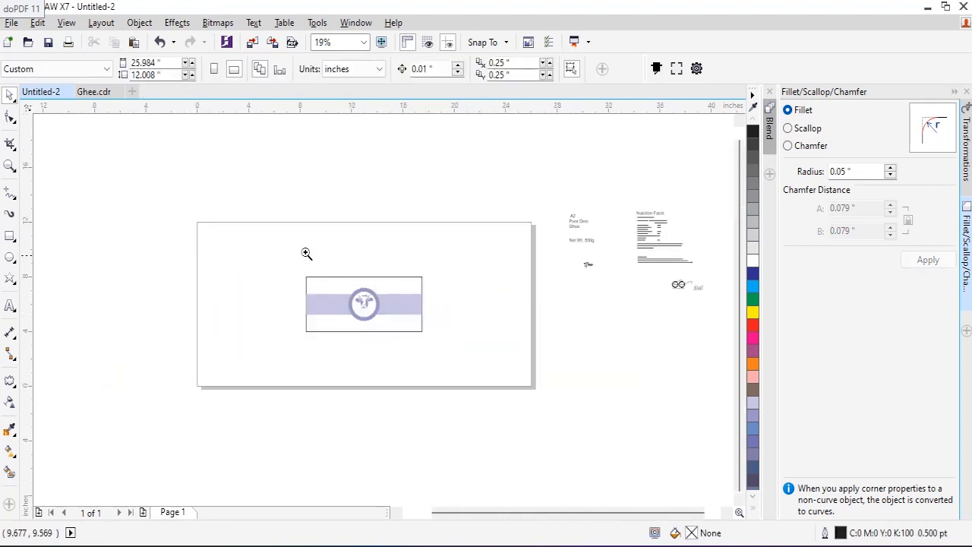
pyautogui.scroll(2, 551, 268)
pyautogui.click(579, 205)
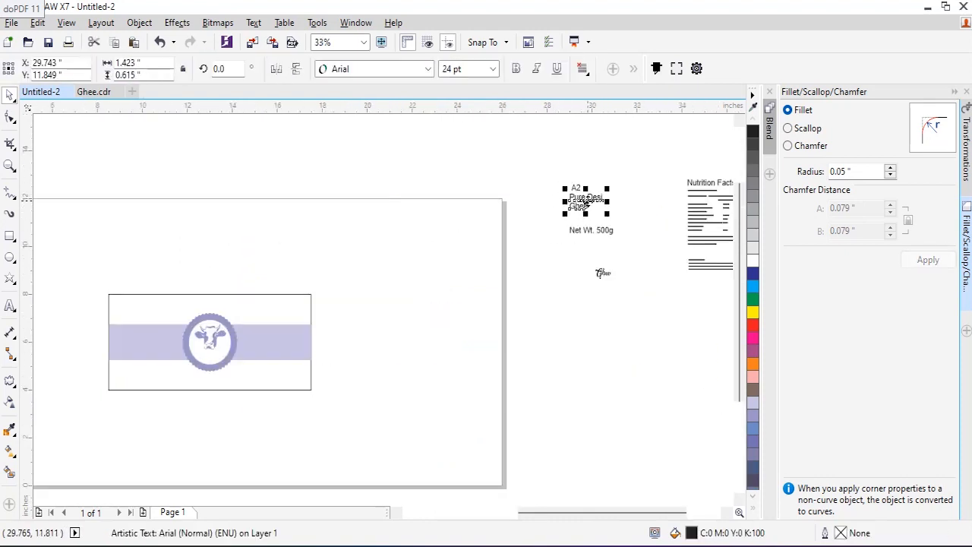
pyautogui.moveTo(579, 205); pyautogui.dragTo(282, 352)
pyautogui.moveTo(107, 278); pyautogui.dragTo(447, 413)
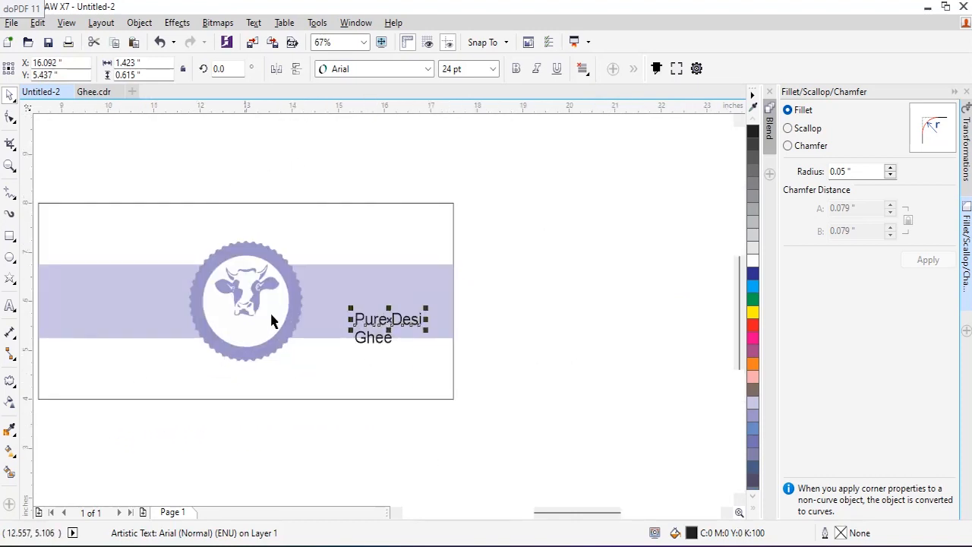
pyautogui.moveTo(384, 321); pyautogui.dragTo(244, 258)
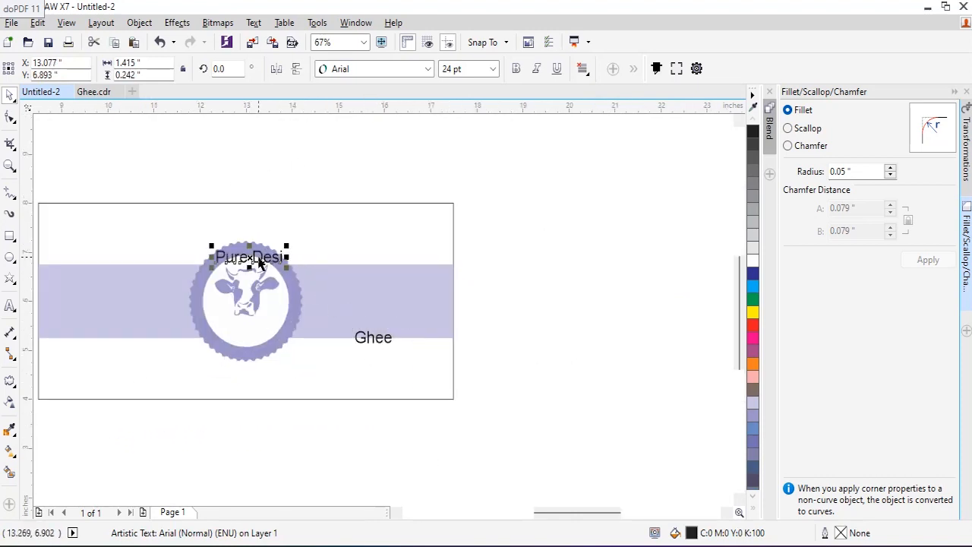
# Try removing the word "Pure" from the text on the badge and undo the deletion.
pyautogui.press('F8')
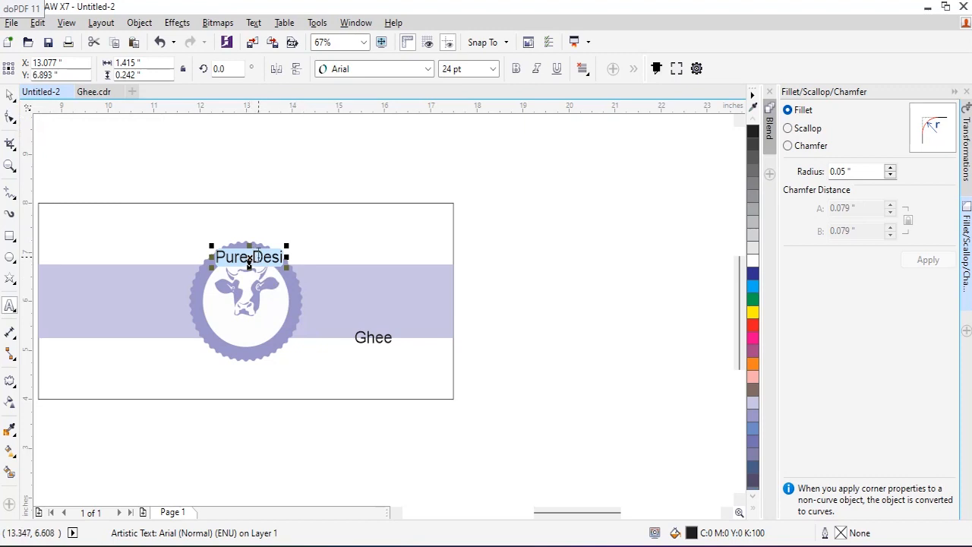
pyautogui.moveTo(251, 258); pyautogui.dragTo(161, 245)
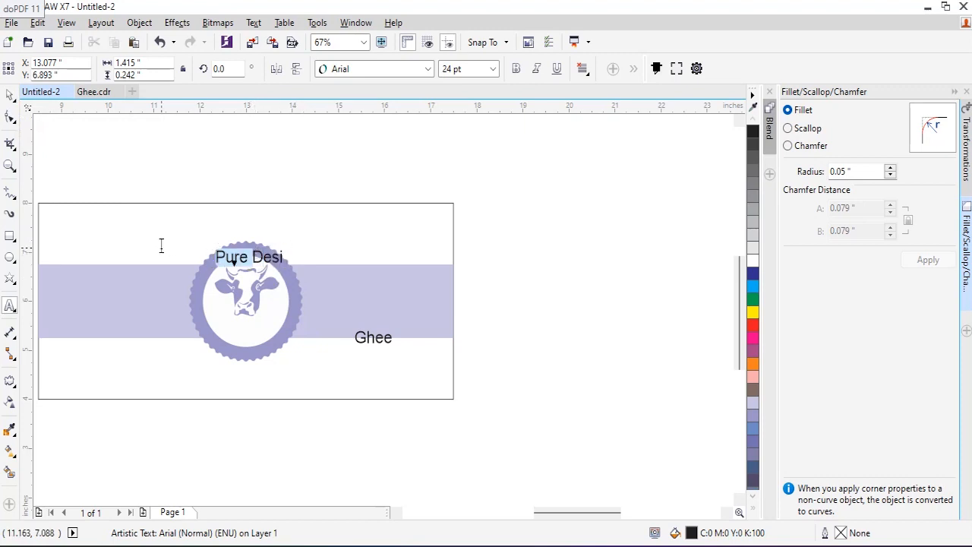
pyautogui.press('Delete')
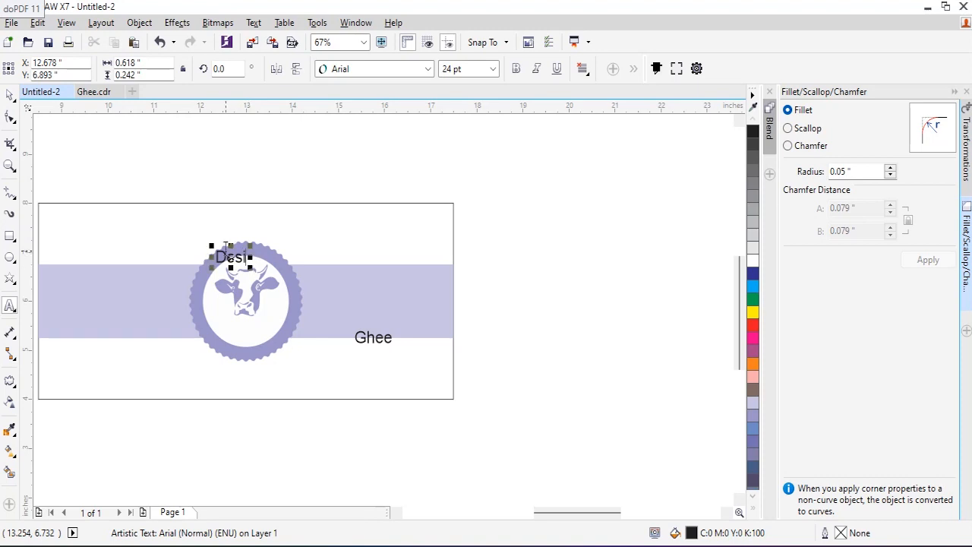
pyautogui.hotkey('ctrl', 'z')
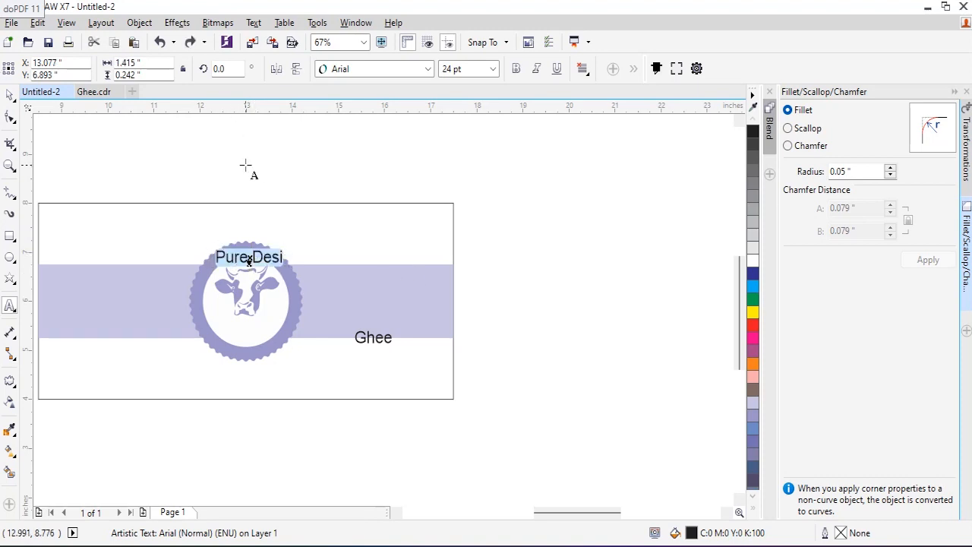
# Convert the "Pure Desi" text to uppercase.
pyautogui.hotkey('shift', 'F3')
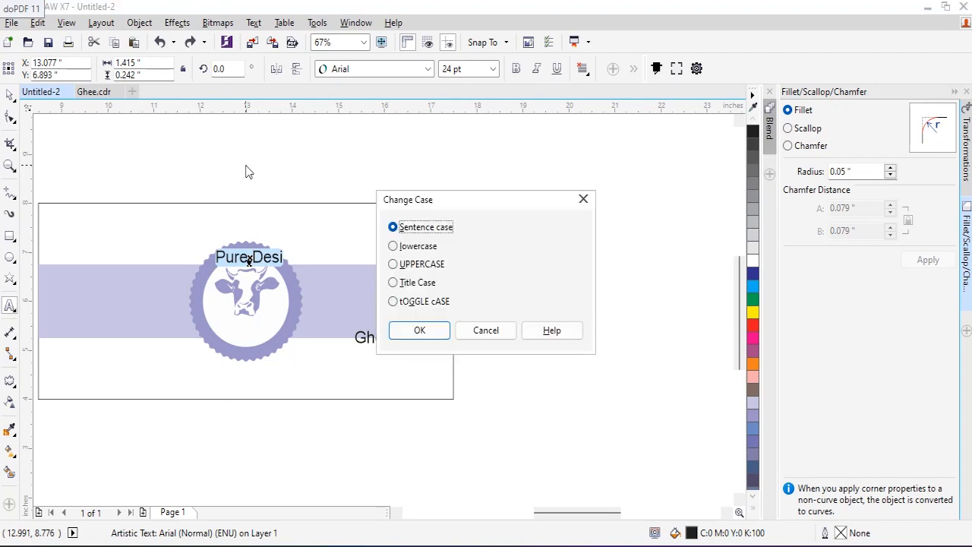
pyautogui.press('Down')
pyautogui.press('Down')
pyautogui.press('Return')
# Set the "PURE DESI" text in bold Bahnschrift and scale it down to about 16.4 pt.
pyautogui.click(372, 68)
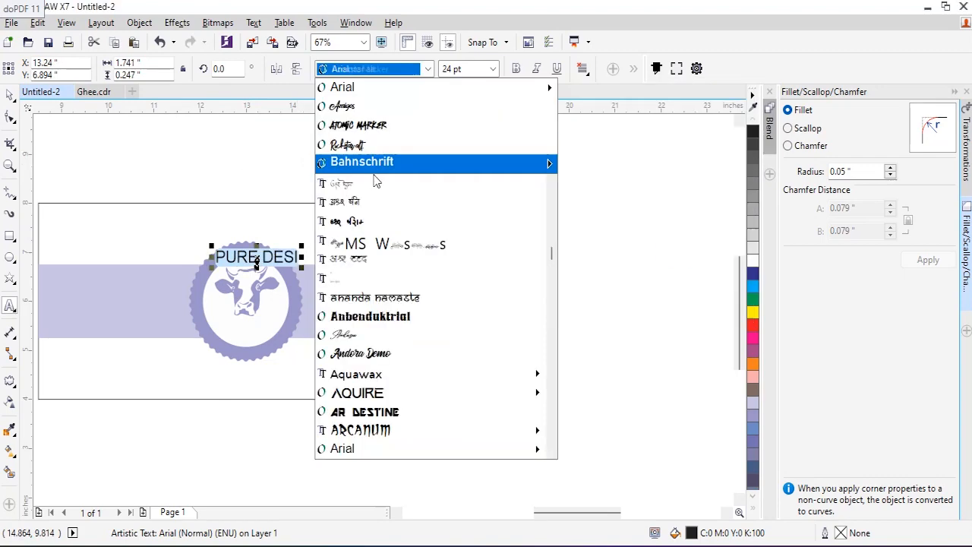
pyautogui.moveTo(380, 159)
pyautogui.click(615, 195)
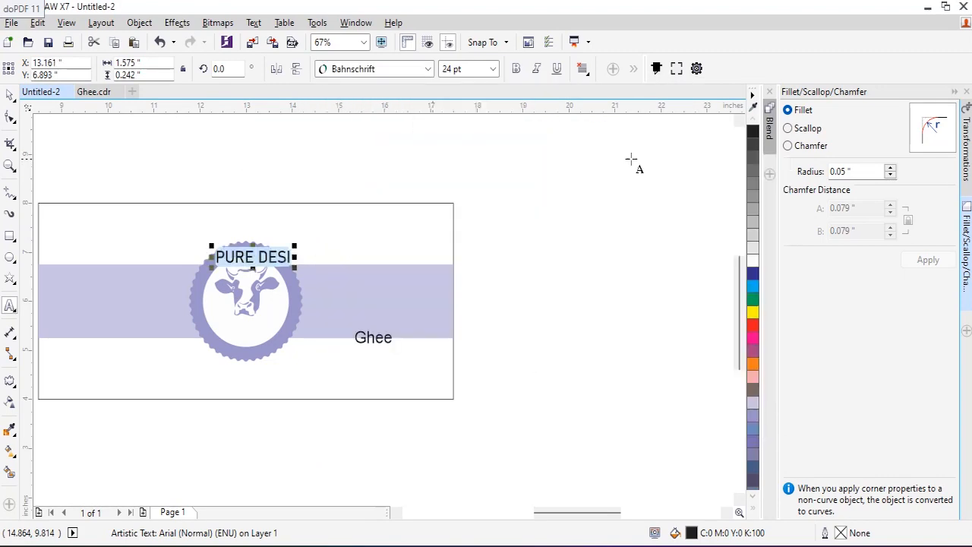
pyautogui.click(516, 69)
pyautogui.click(10, 94)
pyautogui.scroll(2, 169, 229)
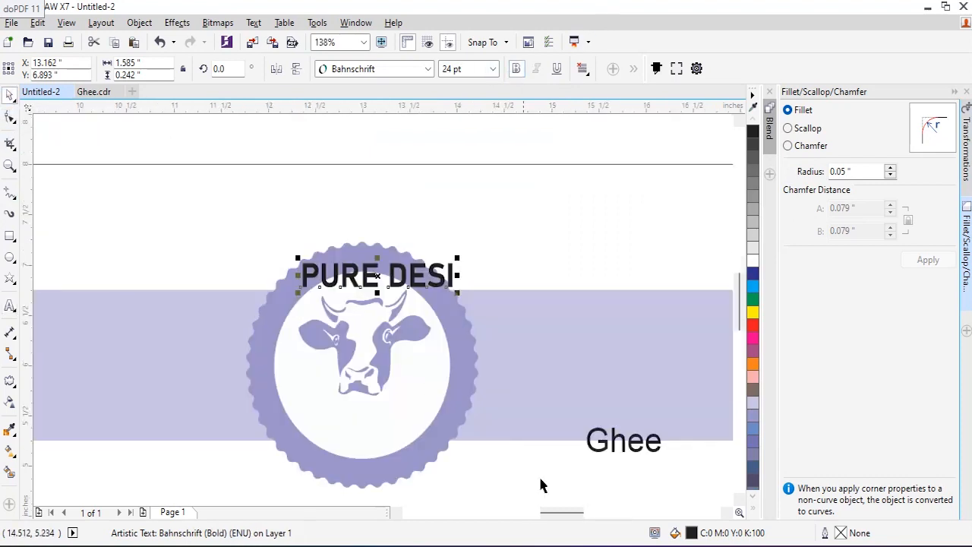
pyautogui.moveTo(460, 261); pyautogui.dragTo(436, 262)
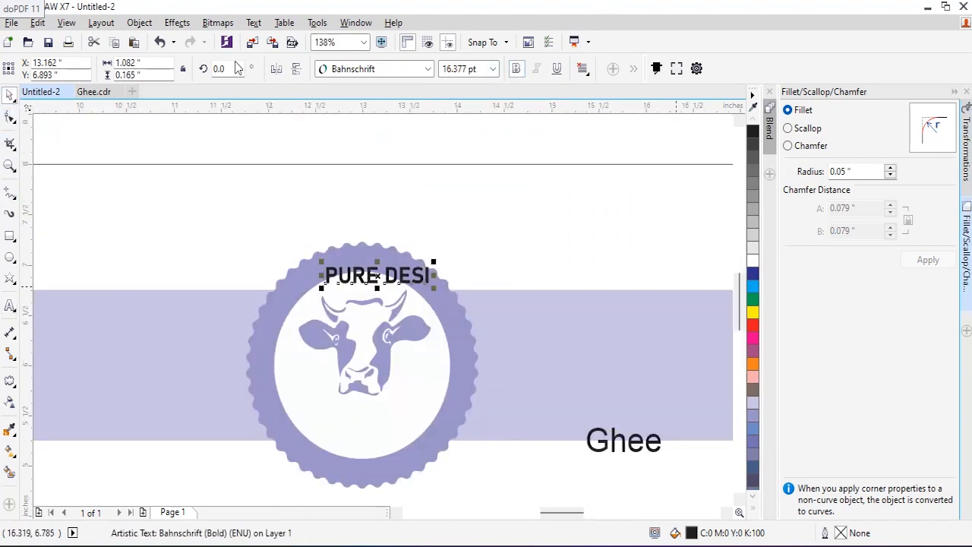
# Fit the "PURE DESI" text to the upper edge of the badge's white circle as a path.
pyautogui.click(253, 23)
pyautogui.click(293, 260)
pyautogui.click(405, 274)
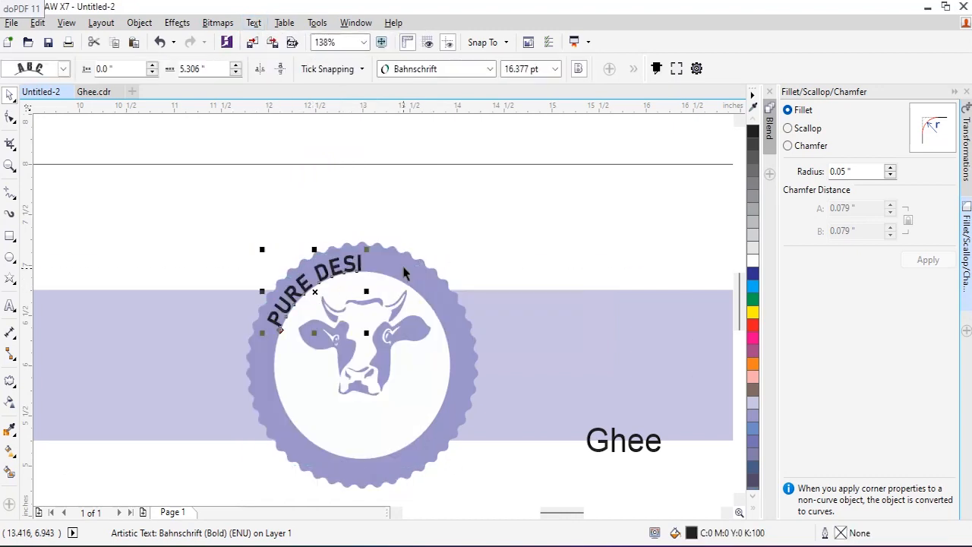
# Widen the letter spacing of the curved "PURE DESI" text slightly and slide it along the circle to the badge's top center.
pyautogui.scroll(2, 274, 230)
pyautogui.click(9, 116)
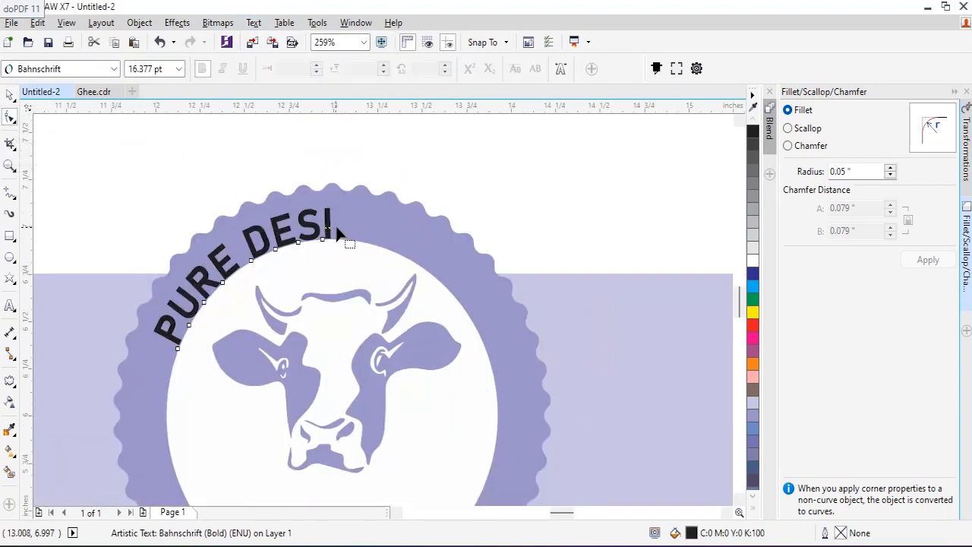
pyautogui.click(178, 348)
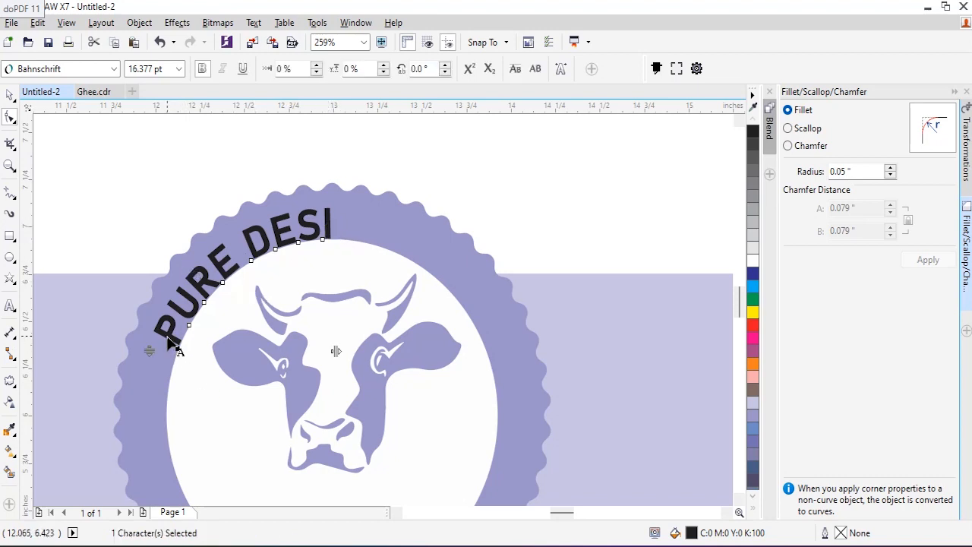
pyautogui.moveTo(173, 340); pyautogui.dragTo(213, 283)
pyautogui.moveTo(338, 351); pyautogui.dragTo(352, 348)
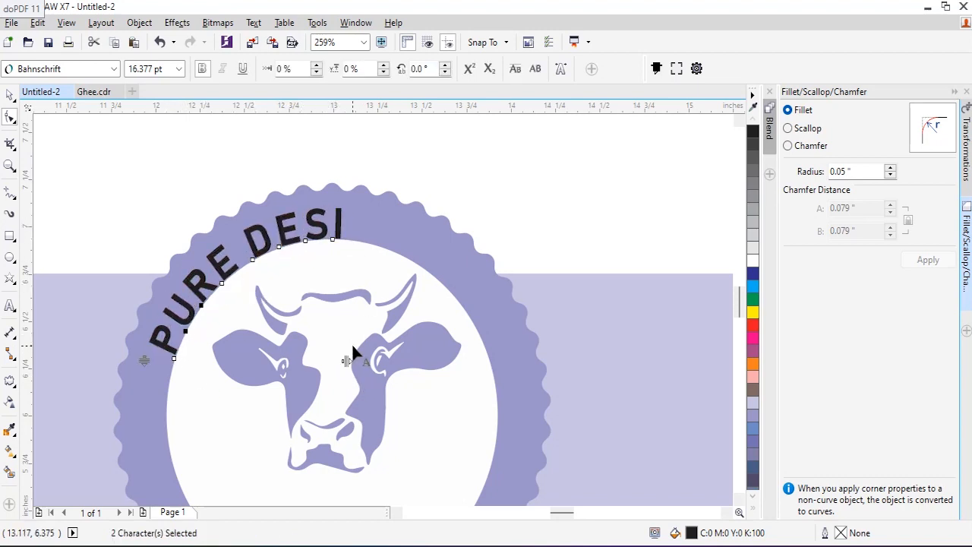
pyautogui.click(9, 94)
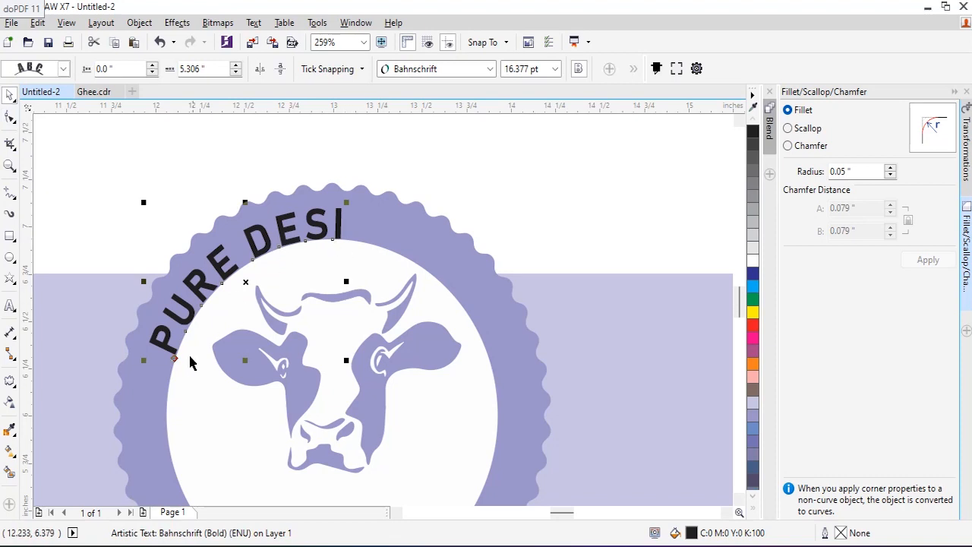
pyautogui.moveTo(176, 354); pyautogui.dragTo(348, 301)
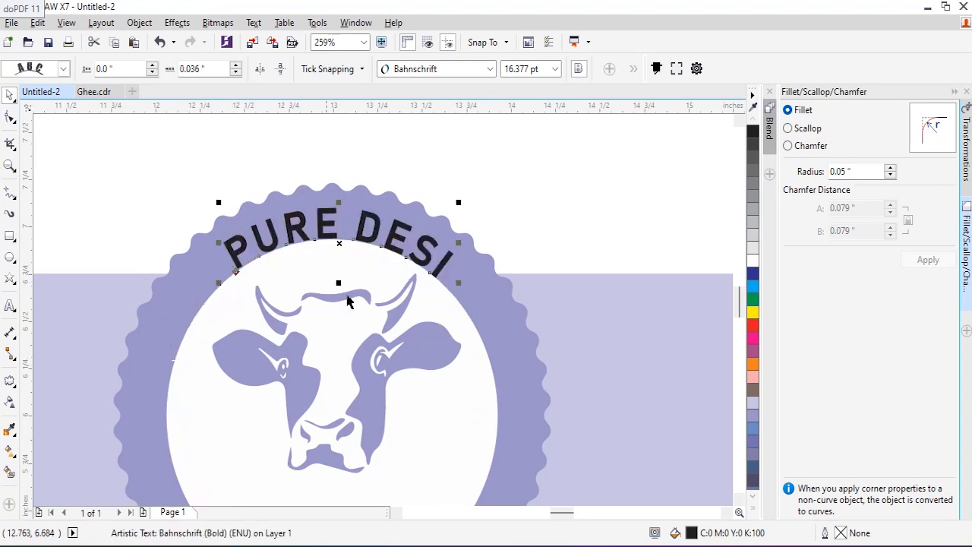
# Center the curved "PURE DESI" text horizontally on the badge.
pyautogui.click(425, 252)
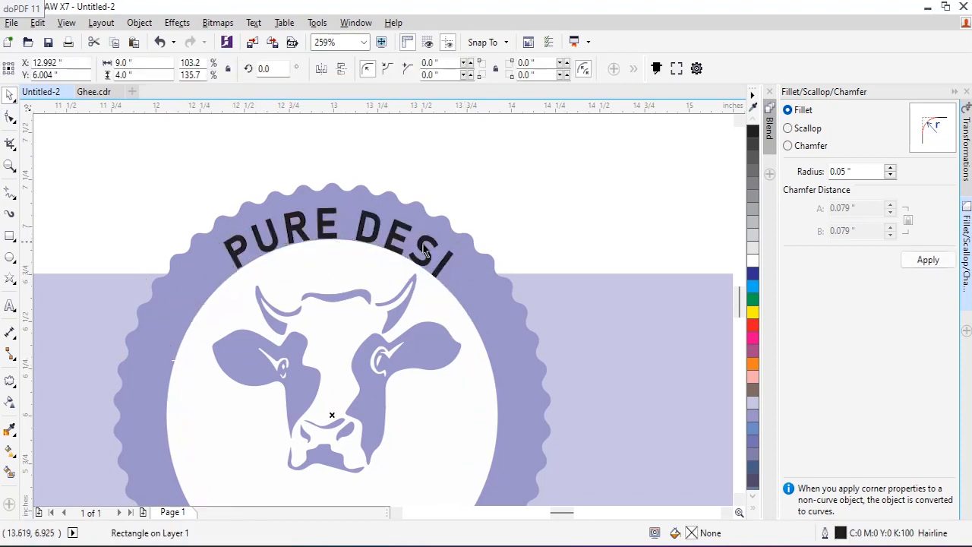
pyautogui.click(415, 253)
pyautogui.keyDown('shift'); pyautogui.click(411, 254); pyautogui.keyUp('shift')
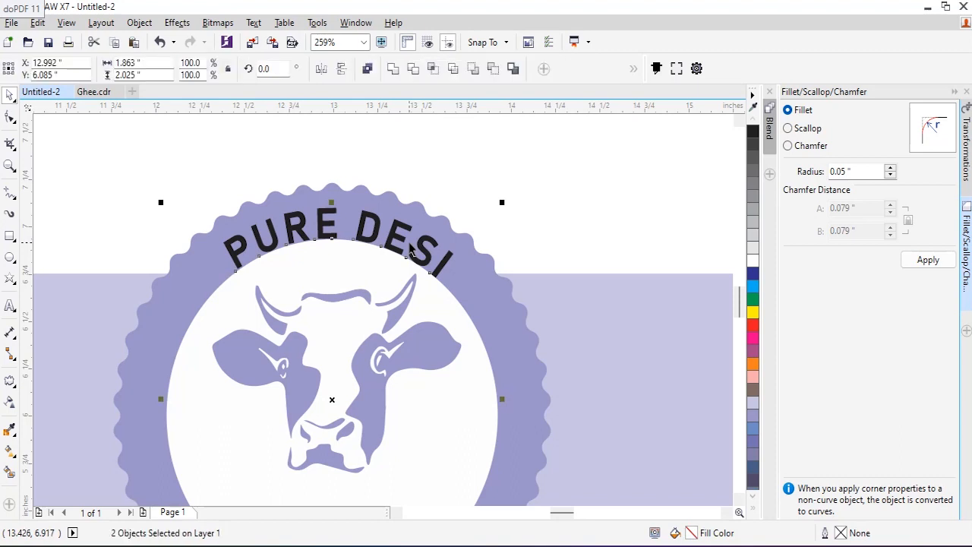
pyautogui.click(544, 192)
pyautogui.click(420, 249)
pyautogui.keyDown('shift'); pyautogui.click(436, 226); pyautogui.keyUp('shift')
pyautogui.press('c')
pyautogui.click(460, 183)
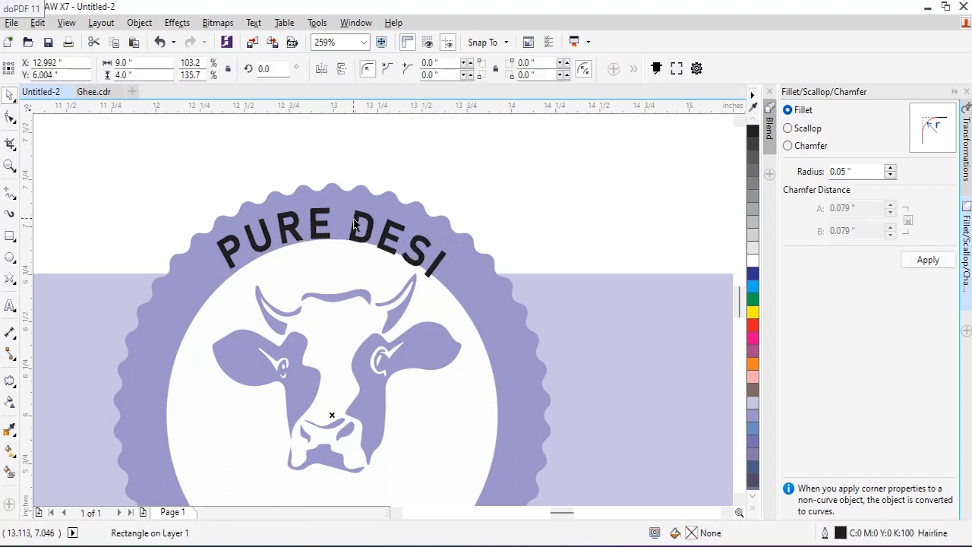
# Rotate the curved "PURE DESI" text to about 2.4 degrees so it sits evenly over the white circle.
pyautogui.click(357, 234)
pyautogui.moveTo(450, 284); pyautogui.dragTo(451, 280)
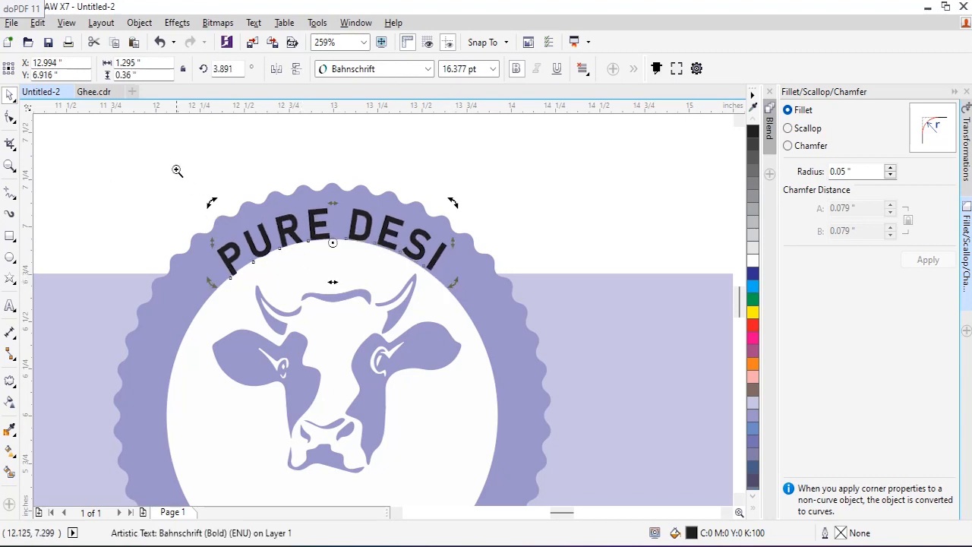
pyautogui.scroll(2, 340, 240)
pyautogui.moveTo(541, 180); pyautogui.dragTo(543, 184)
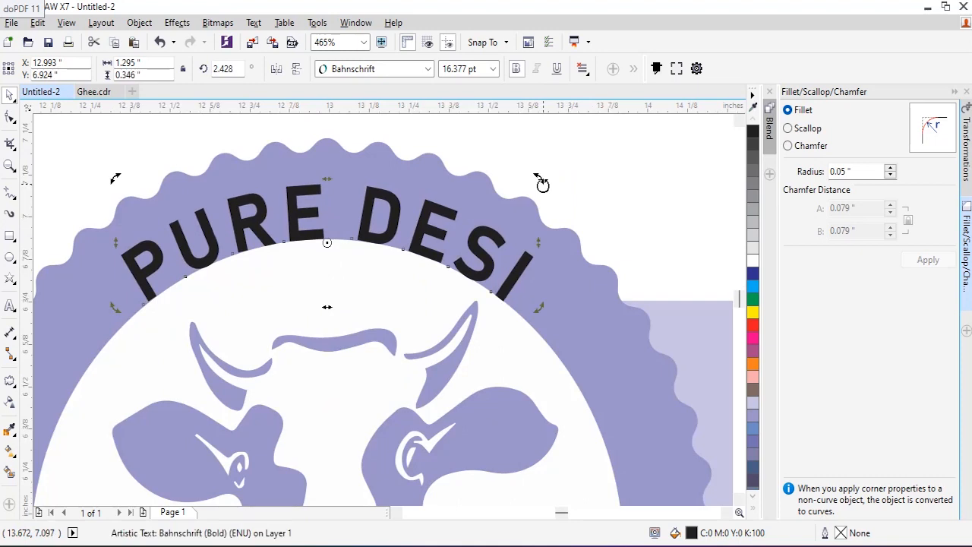
# Move the curved "PURE DESI" text up into the middle of the purple ring and fill it with white.
pyautogui.moveTo(423, 223); pyautogui.dragTo(423, 208)
pyautogui.click(753, 261)
pyautogui.scroll(-5, 367, 244)
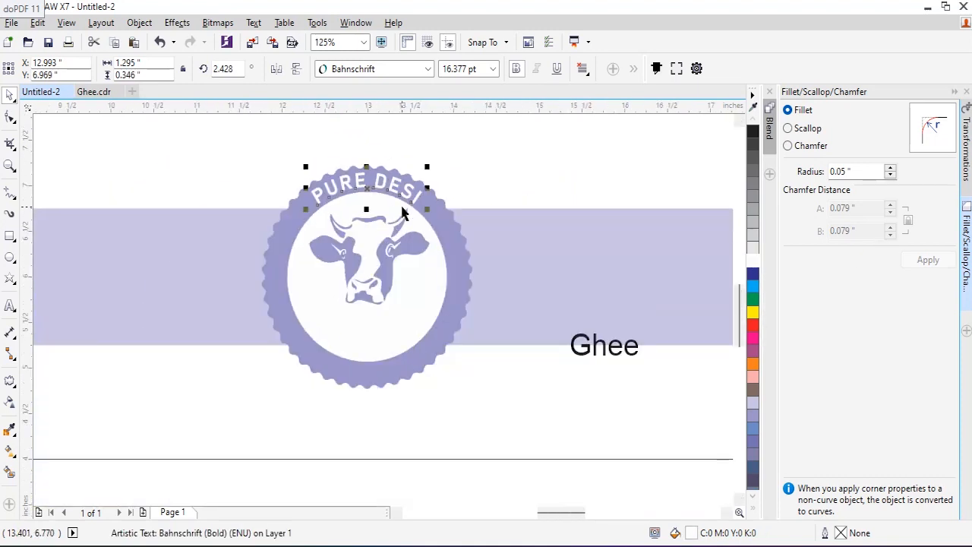
# Duplicate the curved "PURE DESI" text and align the copy with the bottom of the scalloped badge.
pyautogui.keyDown('shift'); pyautogui.click(387, 375); pyautogui.keyUp('shift')
pyautogui.press('b')
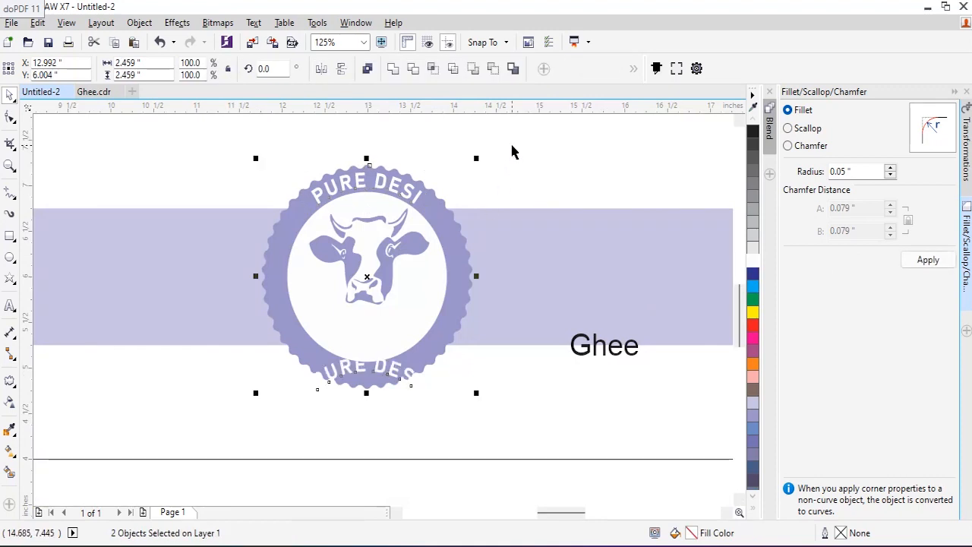
pyautogui.click(512, 147)
# Mirror the lower "PURE DESI" copy horizontally and vertically and move it up into the purple ring.
pyautogui.click(393, 379)
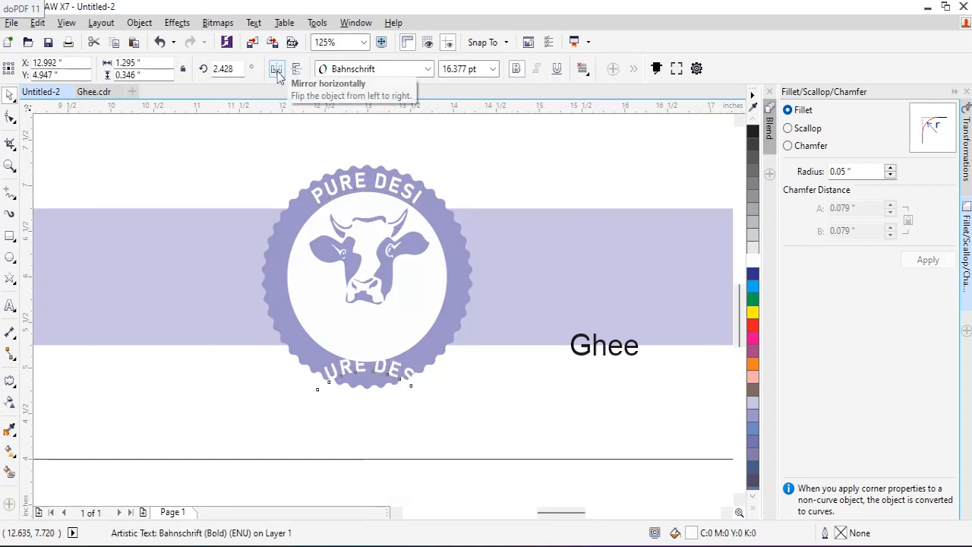
pyautogui.click(276, 69)
pyautogui.click(297, 68)
pyautogui.moveTo(367, 384); pyautogui.dragTo(375, 372)
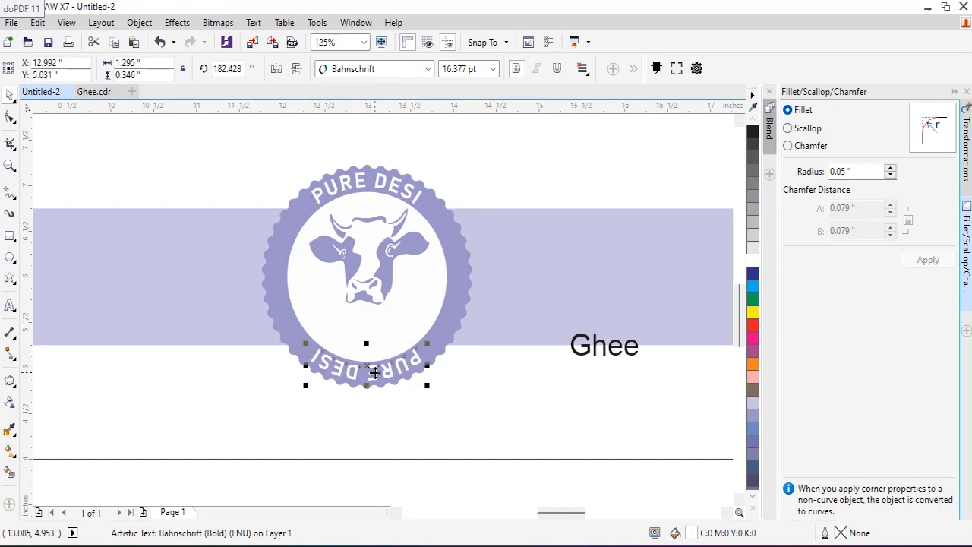
# Group the upper and lower "PURE DESI" texts together.
pyautogui.keyDown('shift'); pyautogui.click(384, 187); pyautogui.keyUp('shift')
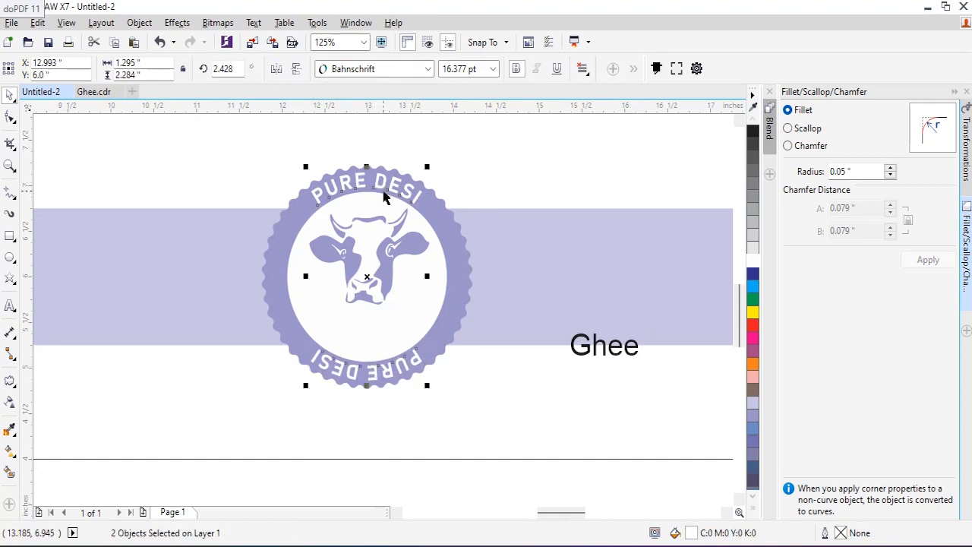
pyautogui.hotkey('ctrl', 'g')
pyautogui.keyDown('shift'); pyautogui.click(443, 260); pyautogui.keyUp('shift')
pyautogui.click(618, 347)
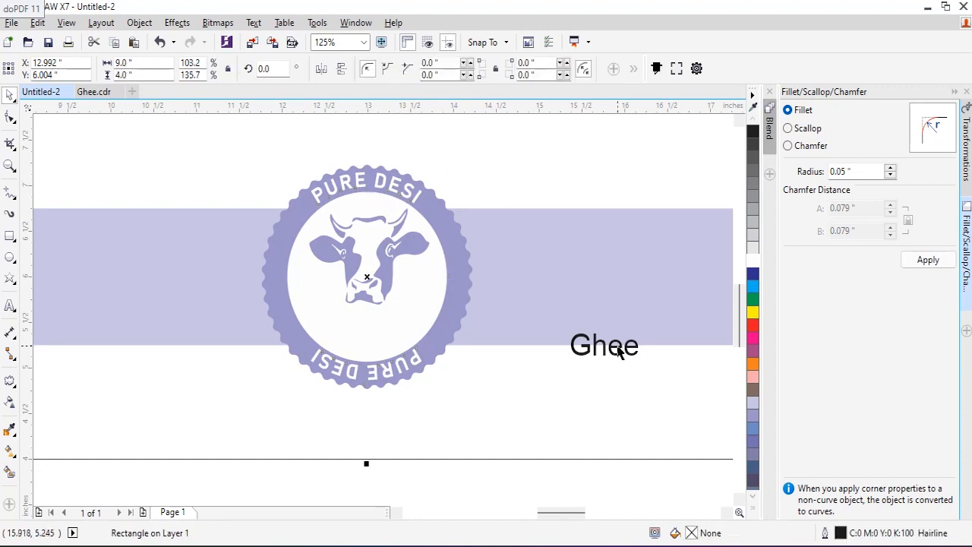
# Set the "Ghee" text in the Amigos font.
pyautogui.click(619, 348)
pyautogui.click(372, 68)
pyautogui.click(365, 123)
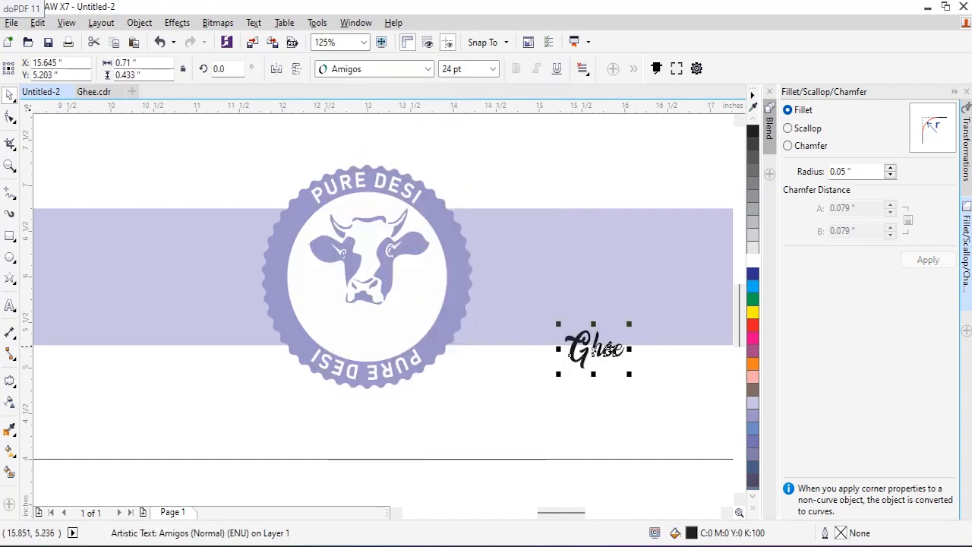
# Place the "Ghee" text in the lower part of the badge's white circle and scale it to about 43.8 pt.
pyautogui.moveTo(603, 349); pyautogui.dragTo(446, 256)
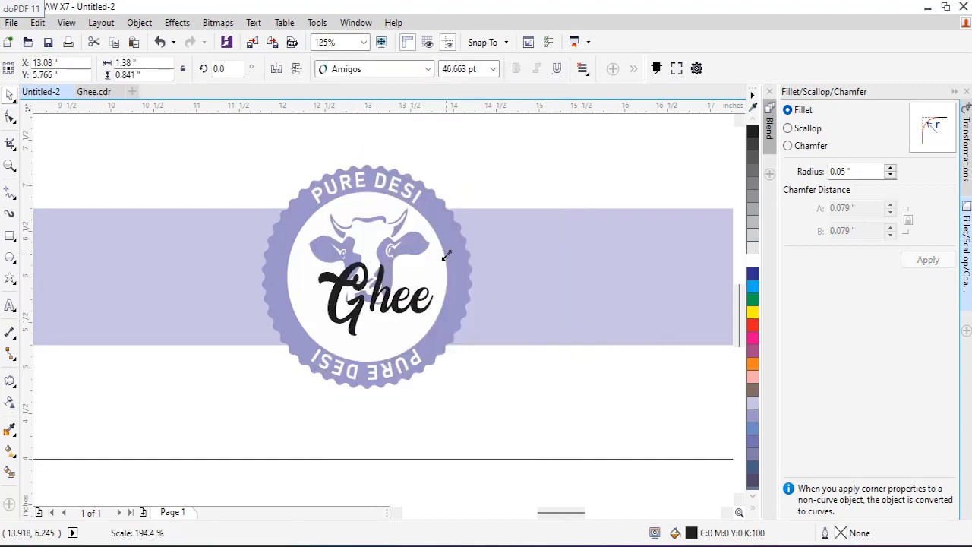
pyautogui.moveTo(393, 302); pyautogui.dragTo(378, 313)
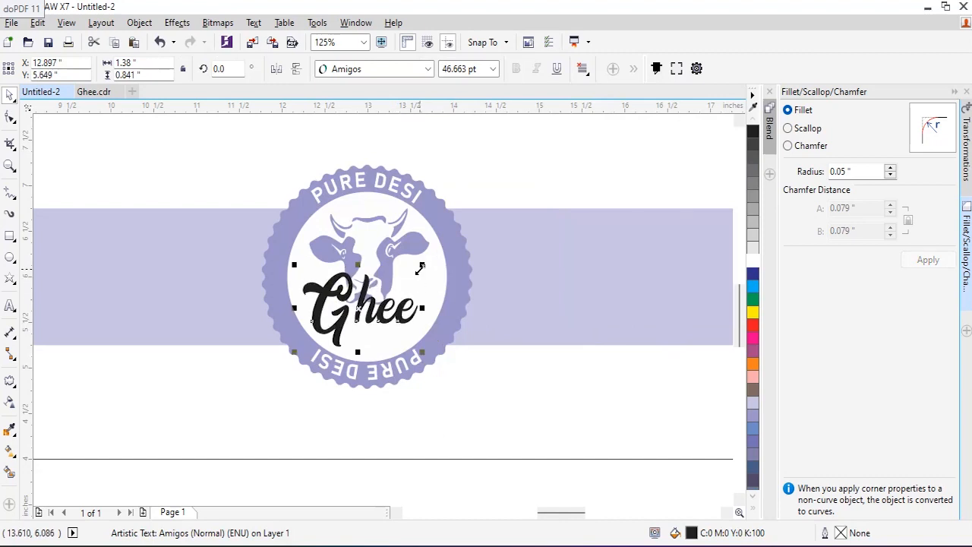
pyautogui.moveTo(420, 268); pyautogui.dragTo(414, 271)
pyautogui.moveTo(381, 309); pyautogui.dragTo(388, 309)
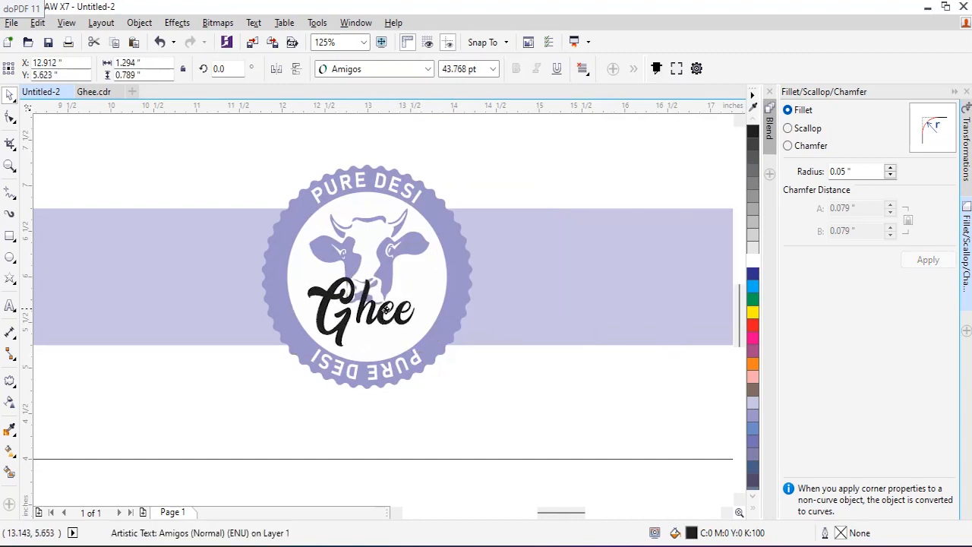
# Scale the cow head down to about 1.02 by 0.76 inches and position it in the upper part of the white circle.
pyautogui.click(331, 263)
pyautogui.moveTo(431, 204); pyautogui.dragTo(416, 197)
pyautogui.moveTo(378, 259); pyautogui.dragTo(376, 251)
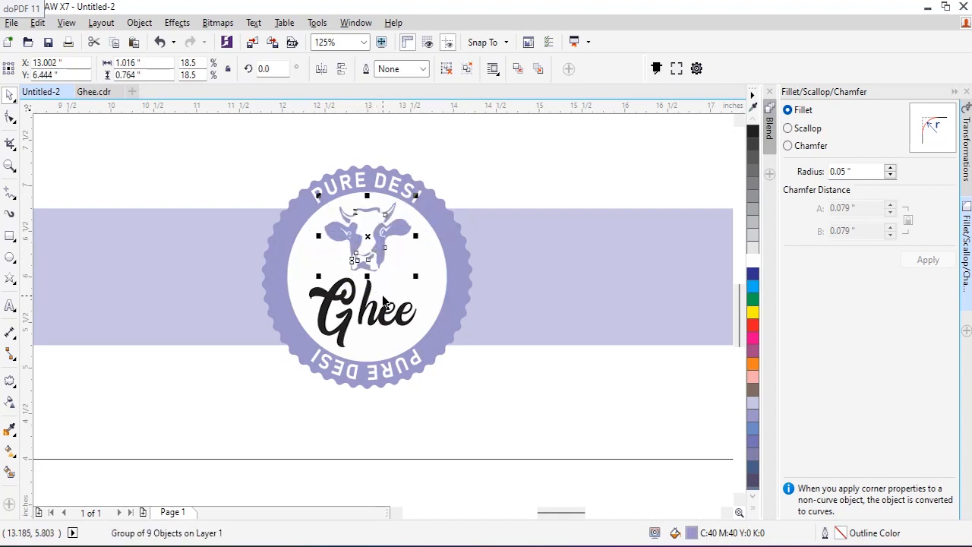
# Rotate the "Ghee" text to about 13.7 degrees and scale it down to about 41 pt.
pyautogui.click(384, 300)
pyautogui.click(375, 307)
pyautogui.moveTo(422, 355); pyautogui.dragTo(383, 305)
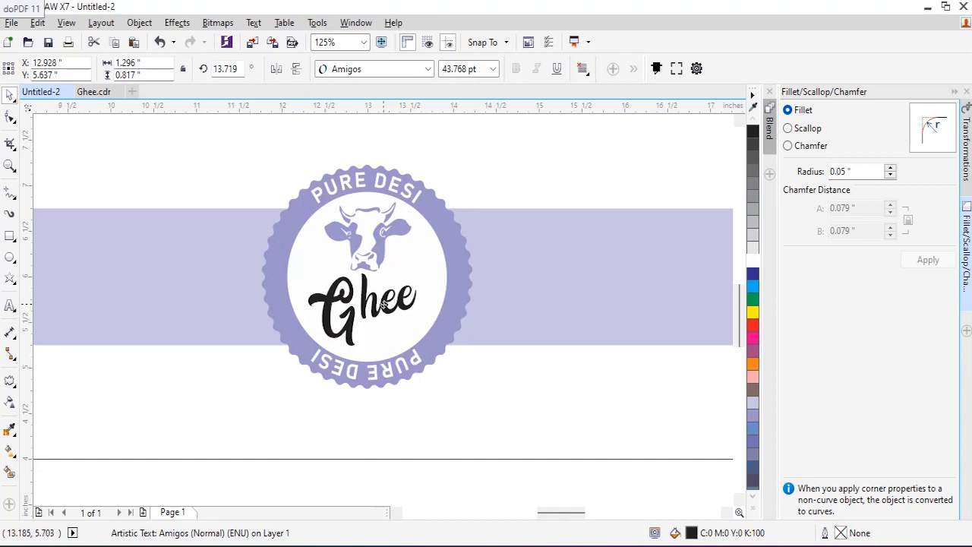
pyautogui.moveTo(422, 267); pyautogui.dragTo(418, 270)
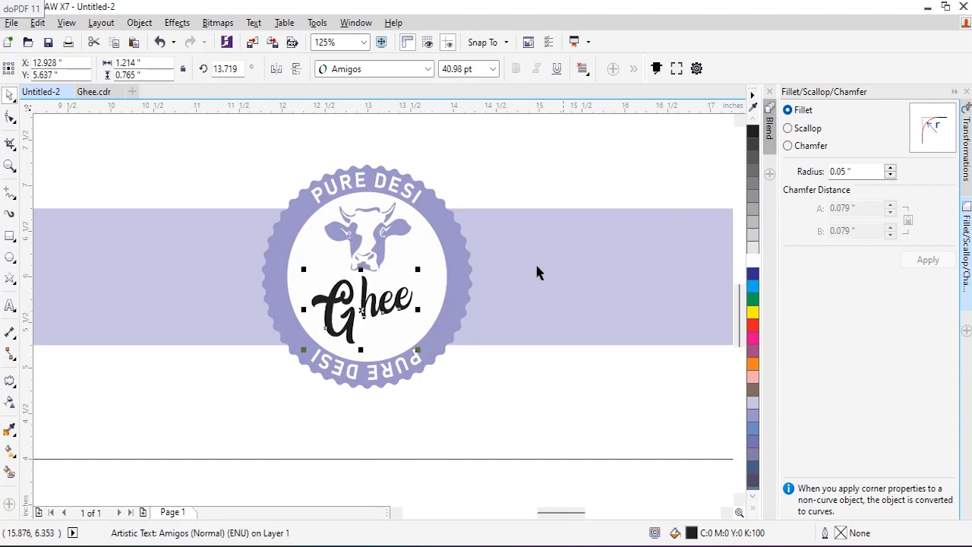
# Add the text "Cow" in the blank area below the band, beside the badge.
pyautogui.click(10, 306)
pyautogui.click(167, 393)
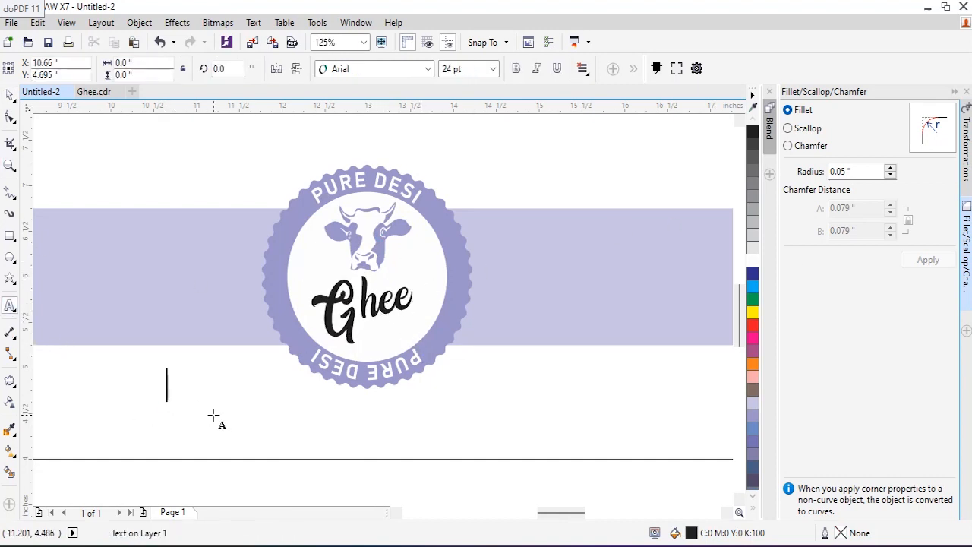
pyautogui.write('COW')
pyautogui.hotkey('ctrl', 'a')
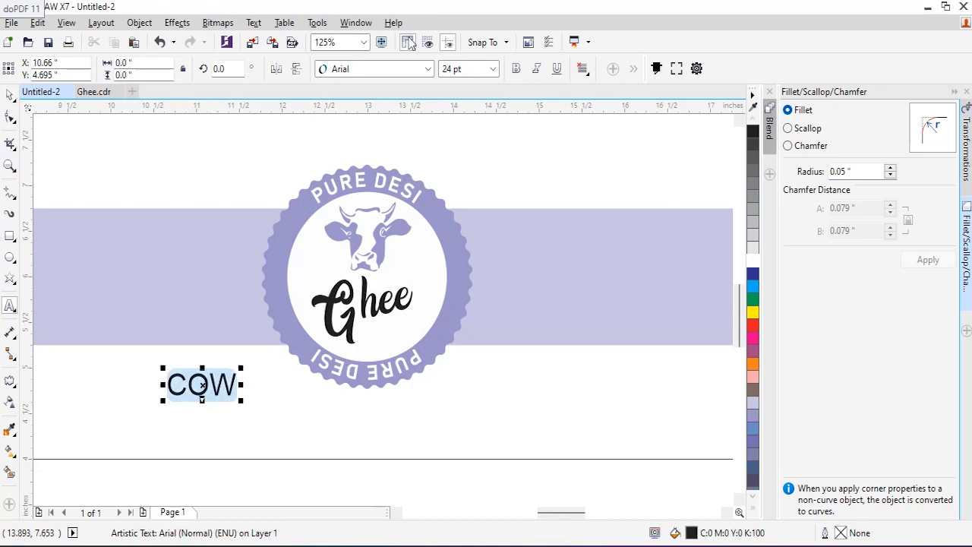
pyautogui.write('Cow')
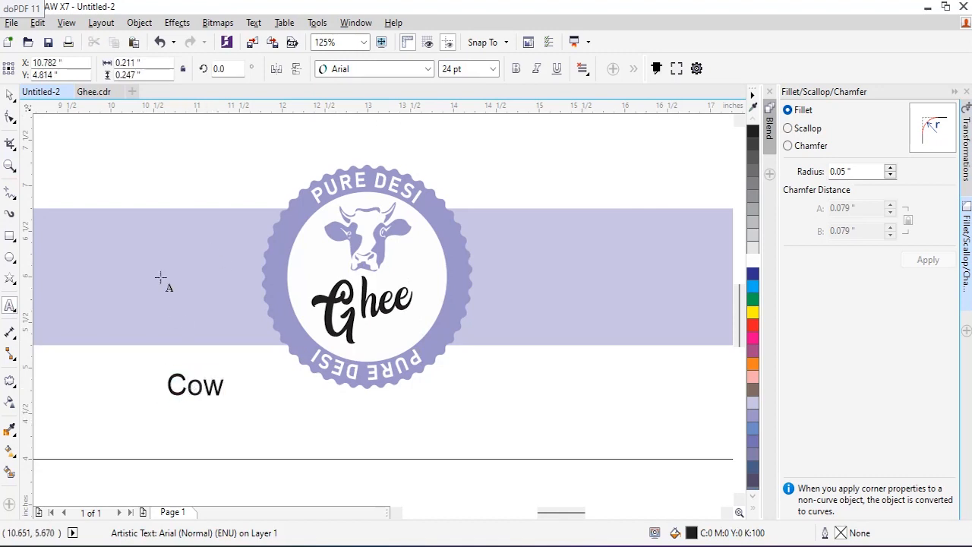
# Set the "Cow" text in the Amigos font and move it above the end of the "Ghee" text.
pyautogui.hotkey('ctrl', 'a')
pyautogui.click(427, 69)
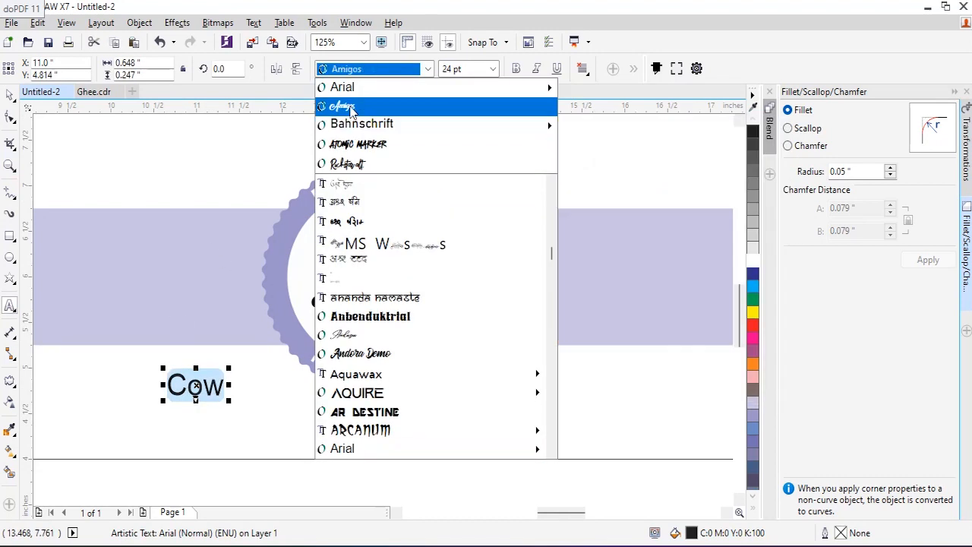
pyautogui.click(347, 106)
pyautogui.click(10, 95)
pyautogui.moveTo(196, 391); pyautogui.dragTo(404, 284)
pyautogui.scroll(2, 456, 282)
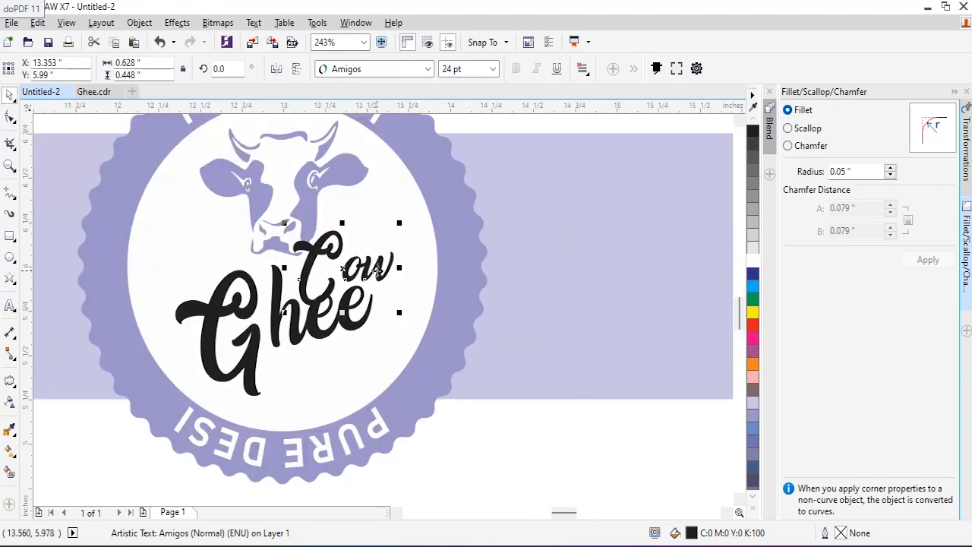
# Convert the "Cow" text to uppercase and set it in the Bahnschrift font.
pyautogui.doubleClick(346, 267)
pyautogui.hotkey('ctrl', 'a')
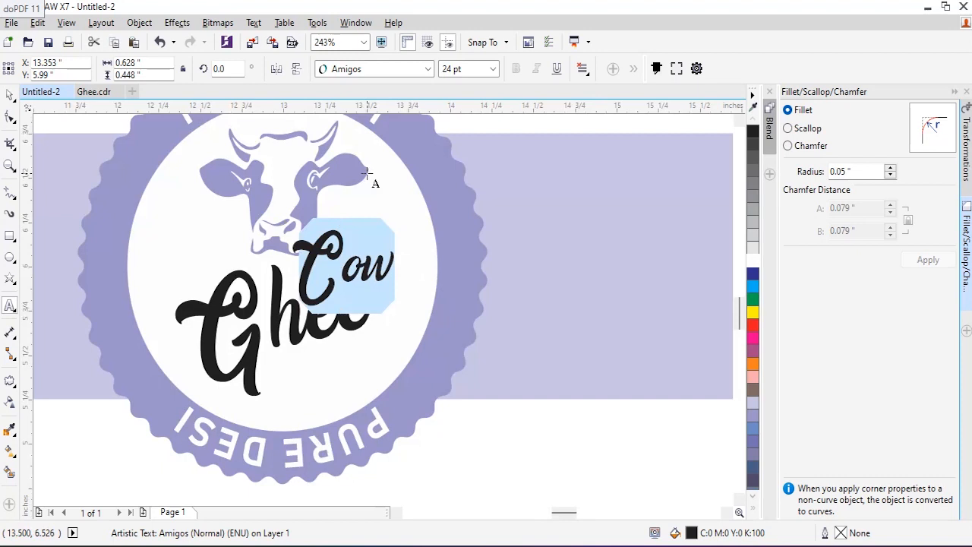
pyautogui.hotkey('shift', 'F3')
pyautogui.press('u')
pyautogui.press('Return')
pyautogui.click(428, 69)
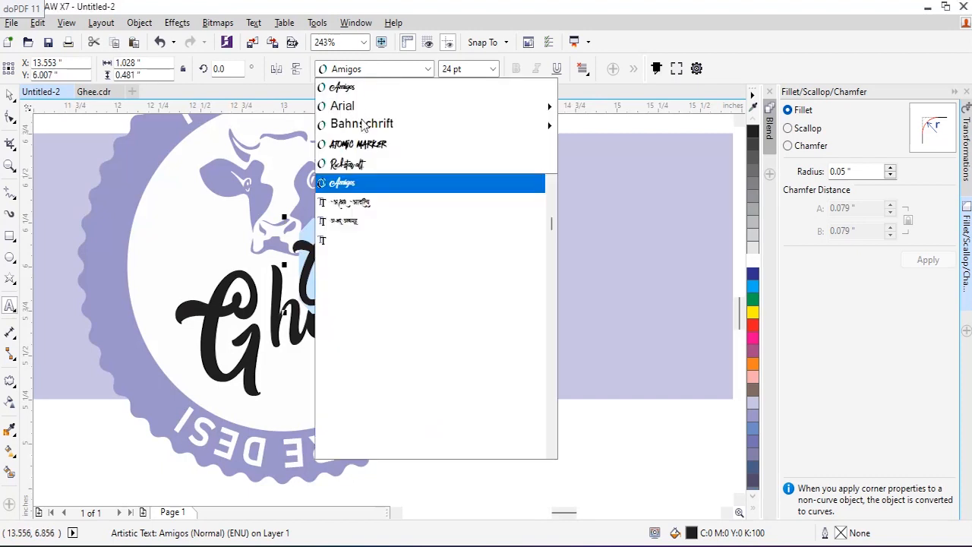
pyautogui.click(367, 129)
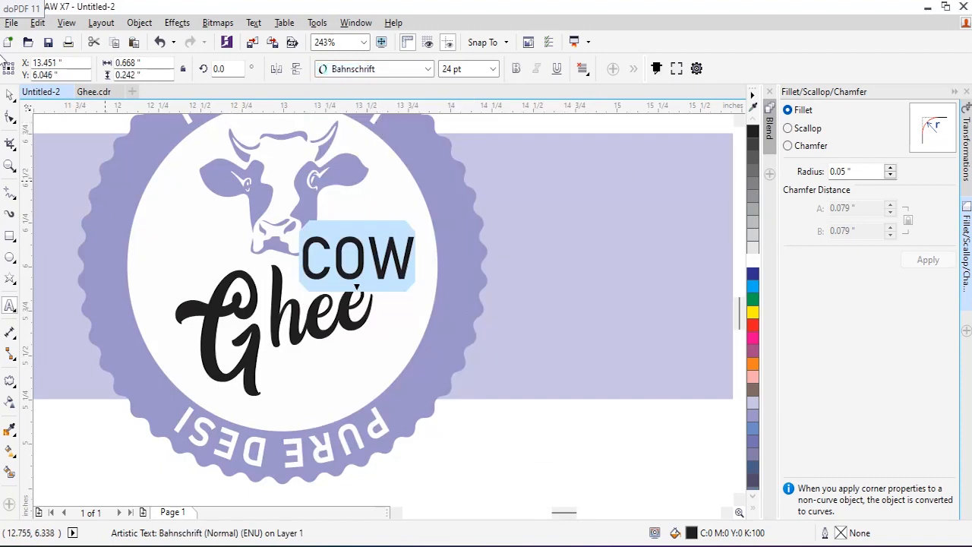
# Scale the "COW" text down to about 11.6 pt and place it just above the letters "ee" of "Ghee".
pyautogui.hotkey('ctrl', 'space')
pyautogui.moveTo(418, 231); pyautogui.dragTo(354, 259)
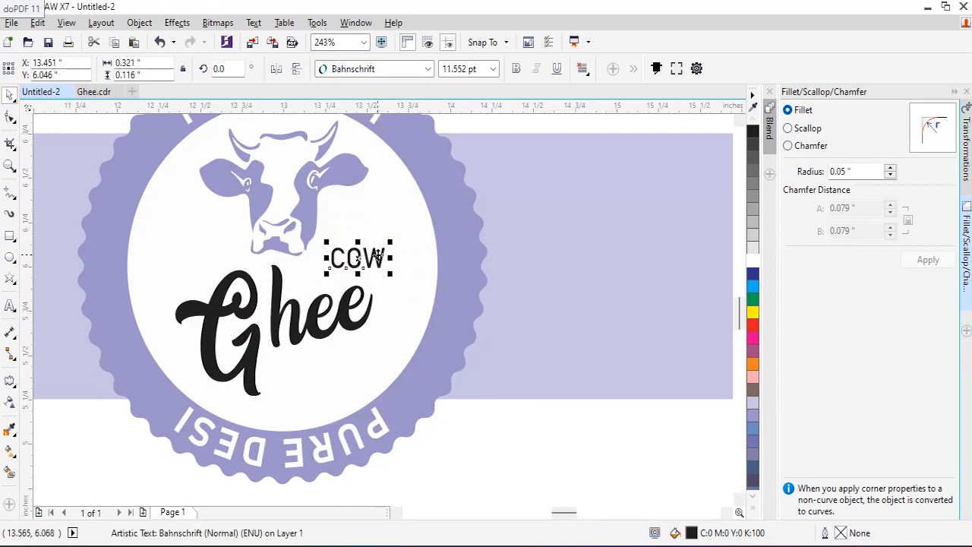
pyautogui.click(351, 279)
# Fill the "Ghee" and "COW" texts with the purple sampled from the badge's ring.
pyautogui.click(343, 308)
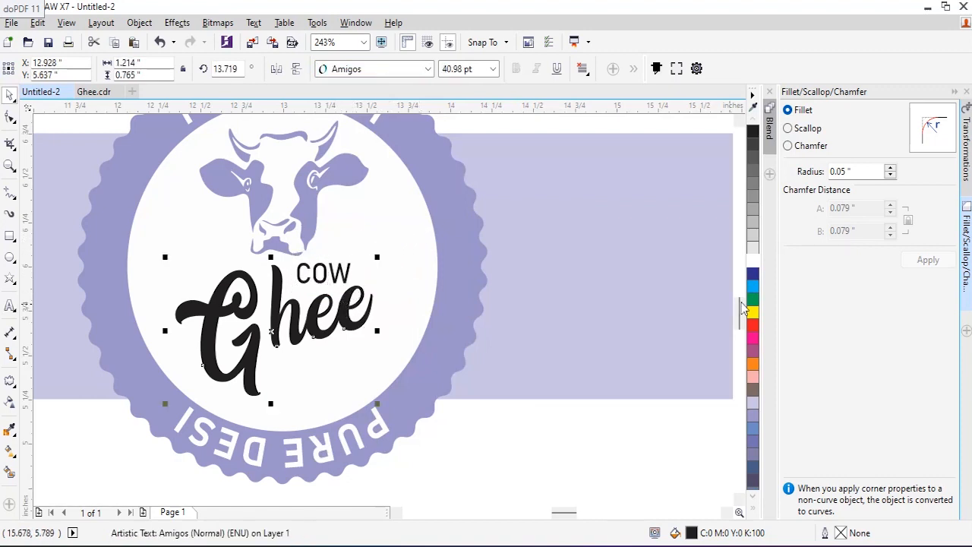
pyautogui.click(754, 442)
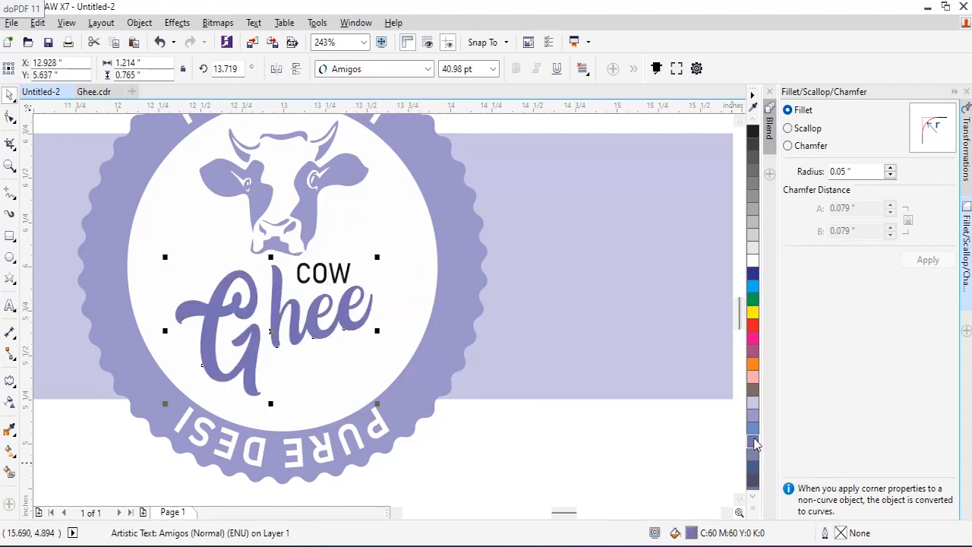
pyautogui.click(327, 278)
pyautogui.click(10, 429)
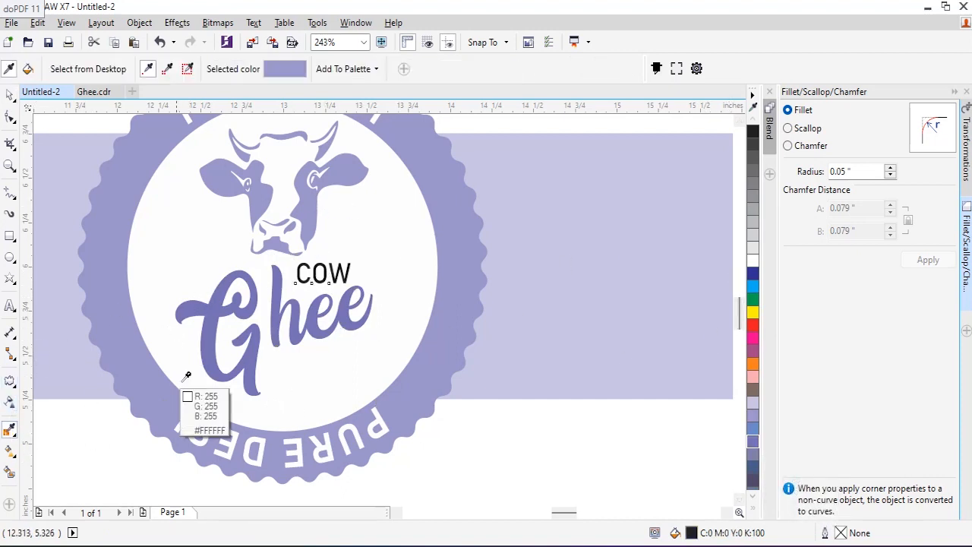
pyautogui.click(145, 369)
pyautogui.press('F2')
pyautogui.moveTo(191, 238); pyautogui.dragTo(463, 347)
pyautogui.click(395, 251)
pyautogui.click(11, 98)
# Draw an upright ellipse about 0.64 by 0.92 inches in the empty page area to the right of the label.
pyautogui.scroll(-4, 238, 257)
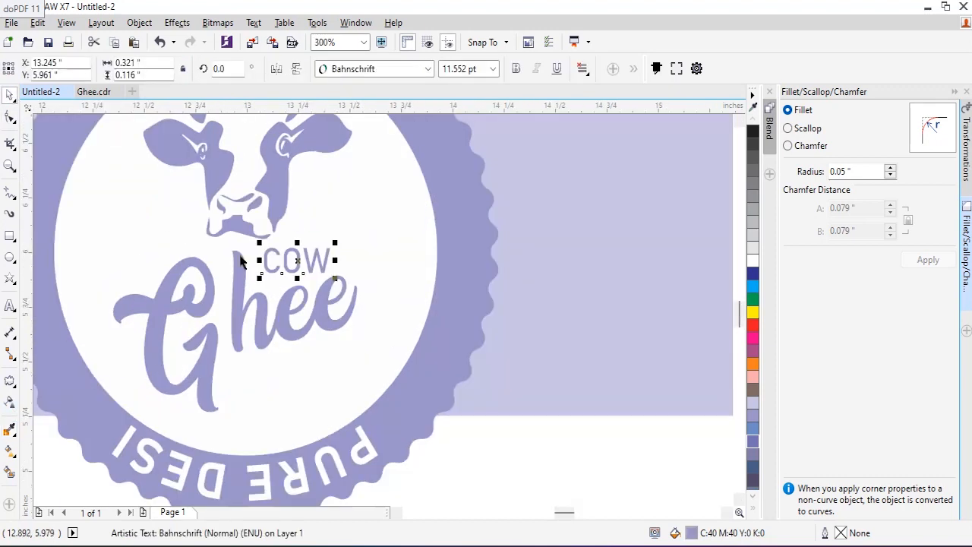
pyautogui.click(440, 213)
pyautogui.press('F2')
pyautogui.moveTo(243, 196); pyautogui.dragTo(726, 376)
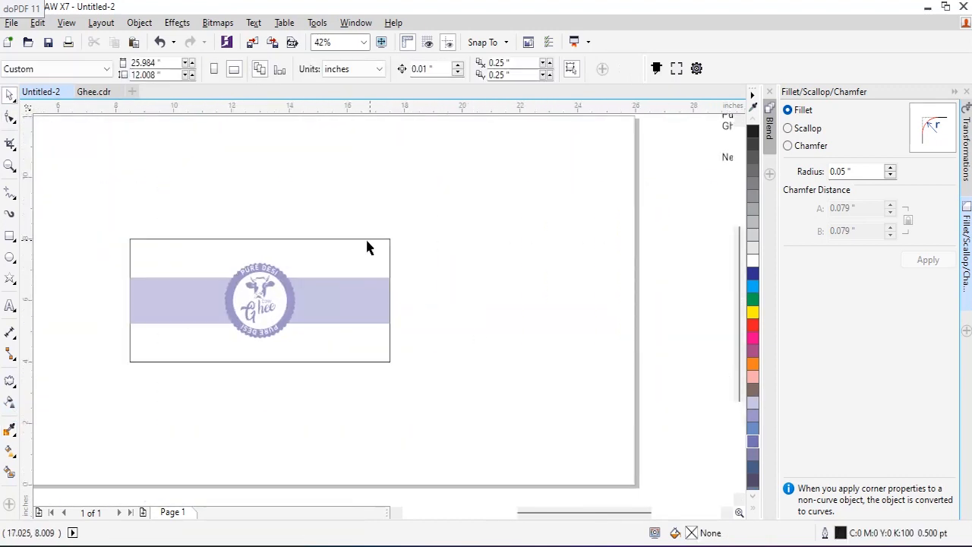
pyautogui.click(10, 258)
pyautogui.moveTo(481, 209); pyautogui.dragTo(501, 239)
# Try to reshape the ellipse by moving its top node, and undo the change.
pyautogui.click(10, 116)
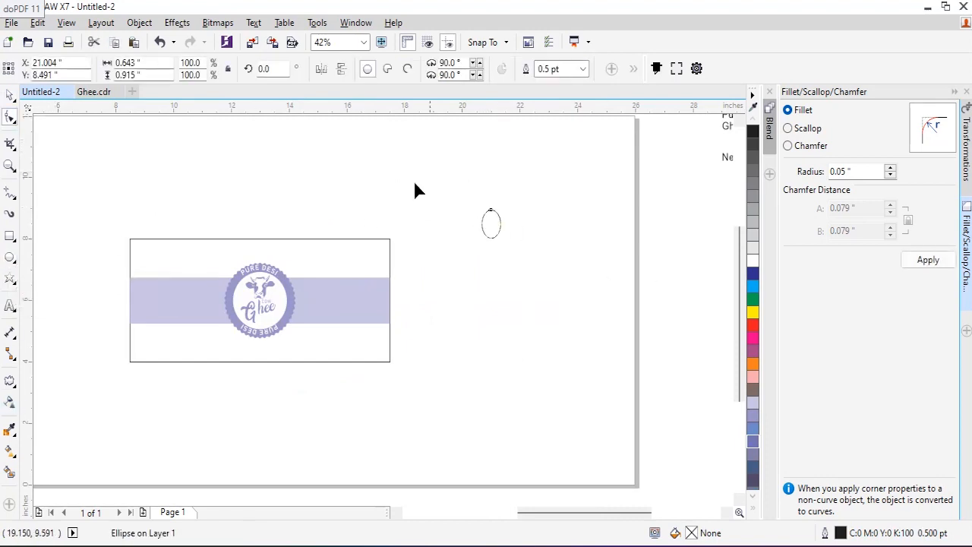
pyautogui.press('F2')
pyautogui.moveTo(202, 175); pyautogui.dragTo(628, 315)
pyautogui.moveTo(528, 258); pyautogui.dragTo(513, 266)
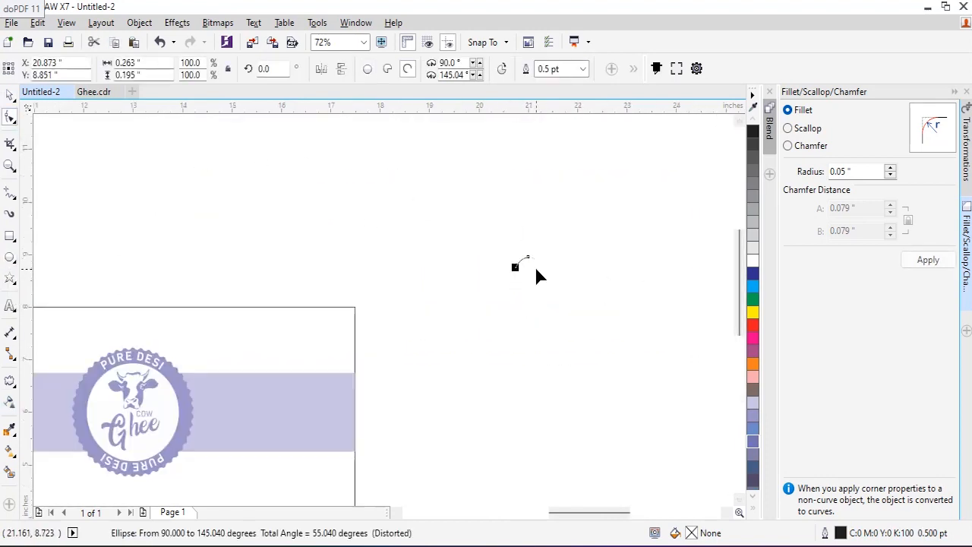
pyautogui.hotkey('ctrl', 'z')
pyautogui.hotkey('ctrl', 'a')
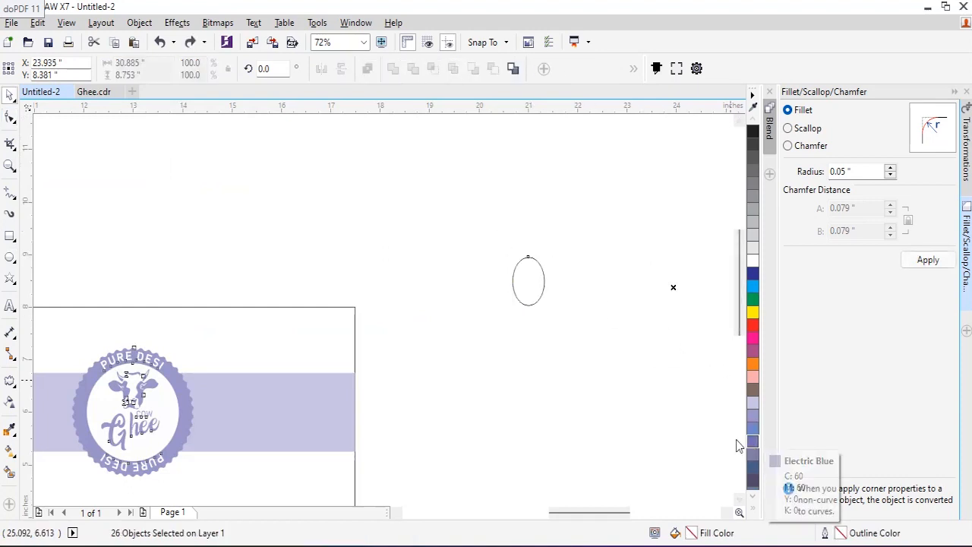
# Fill the ellipse with the light purple C40 M40 Y0 K0 and remove its outline.
pyautogui.press('Escape')
pyautogui.click(515, 274)
pyautogui.click(753, 441)
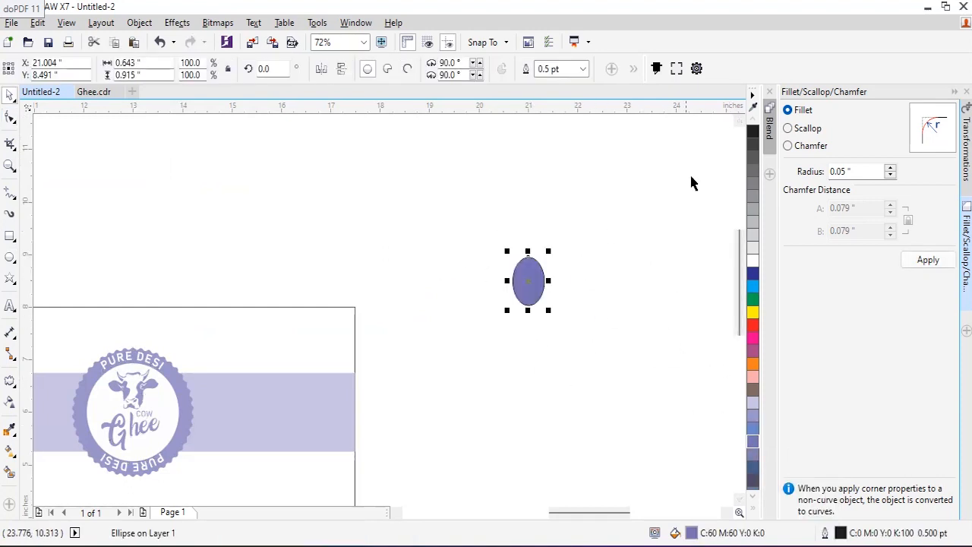
pyautogui.click(753, 415)
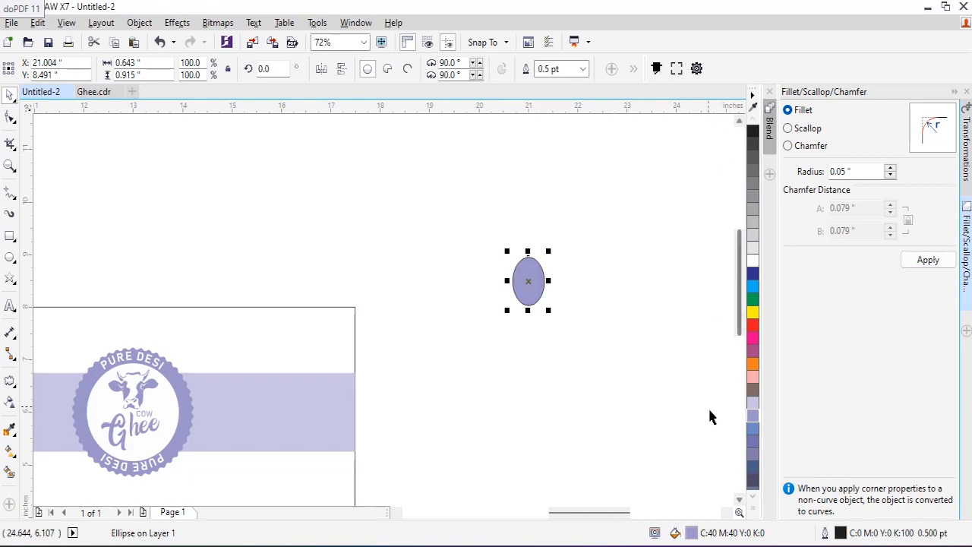
pyautogui.click(753, 496)
pyautogui.rightClick(705, 122)
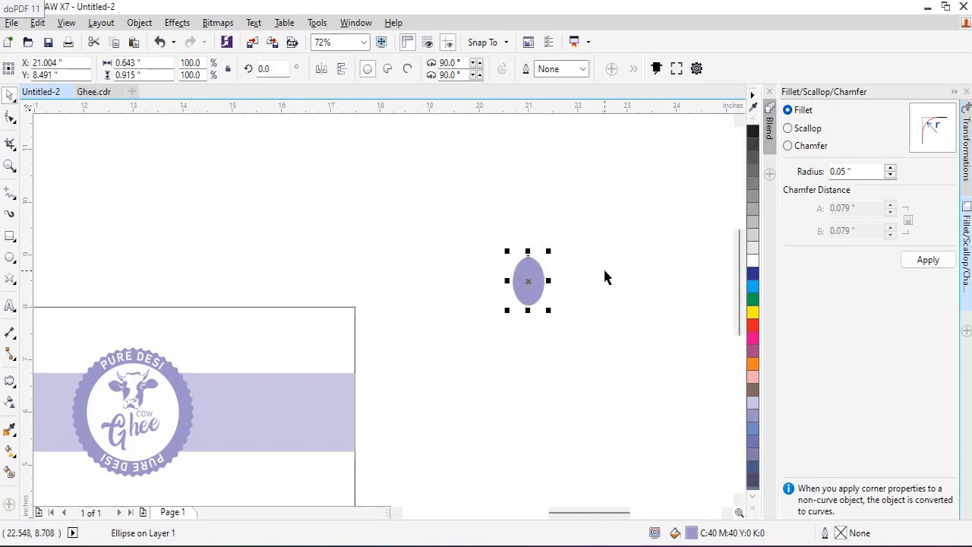
# Convert the ellipse to curves and reshape its nodes into a narrow-waisted spot with slanted lobes, about 0.57 by 1.12 inches.
pyautogui.moveTo(656, 391); pyautogui.dragTo(661, 400)
pyautogui.press('F10')
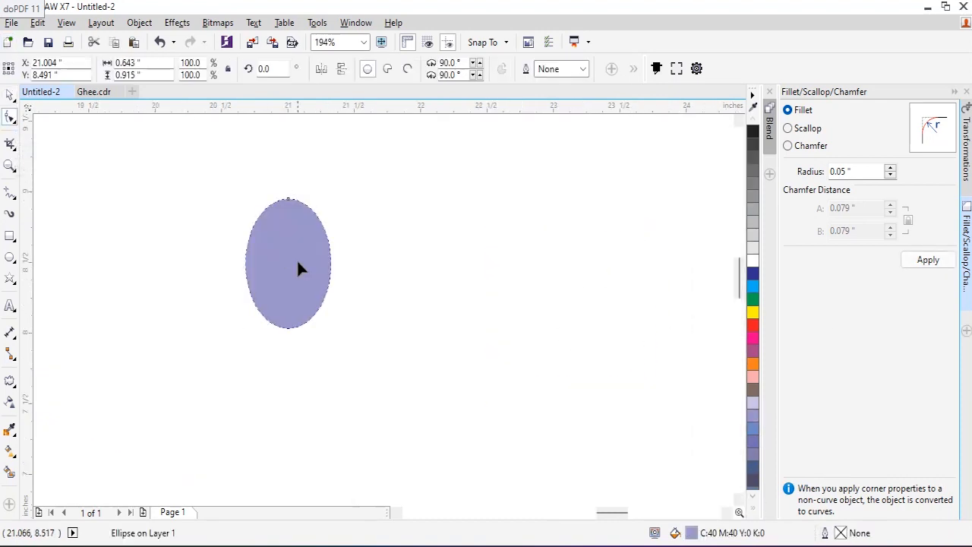
pyautogui.hotkey('ctrl', 'q')
pyautogui.moveTo(215, 170); pyautogui.dragTo(389, 265)
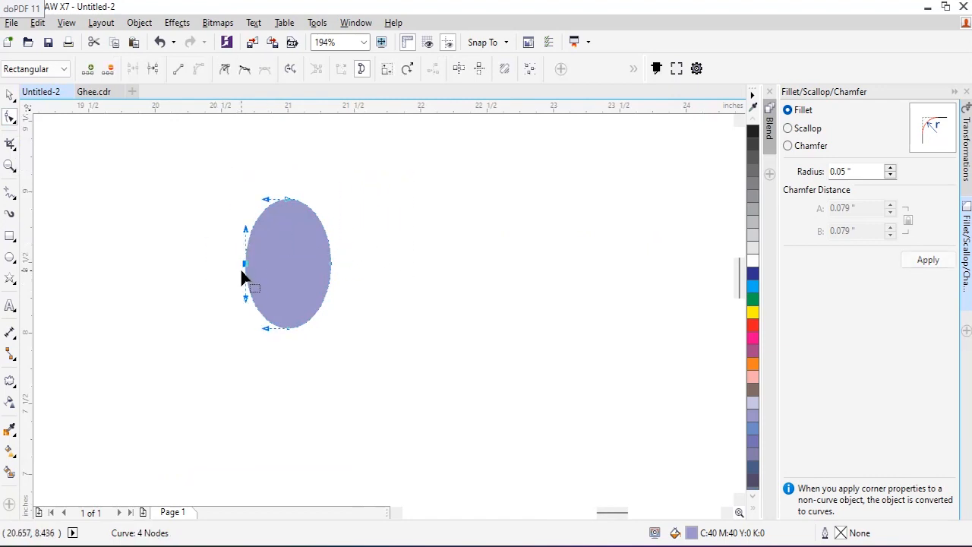
pyautogui.moveTo(244, 263); pyautogui.dragTo(305, 261)
pyautogui.moveTo(314, 204); pyautogui.dragTo(365, 154)
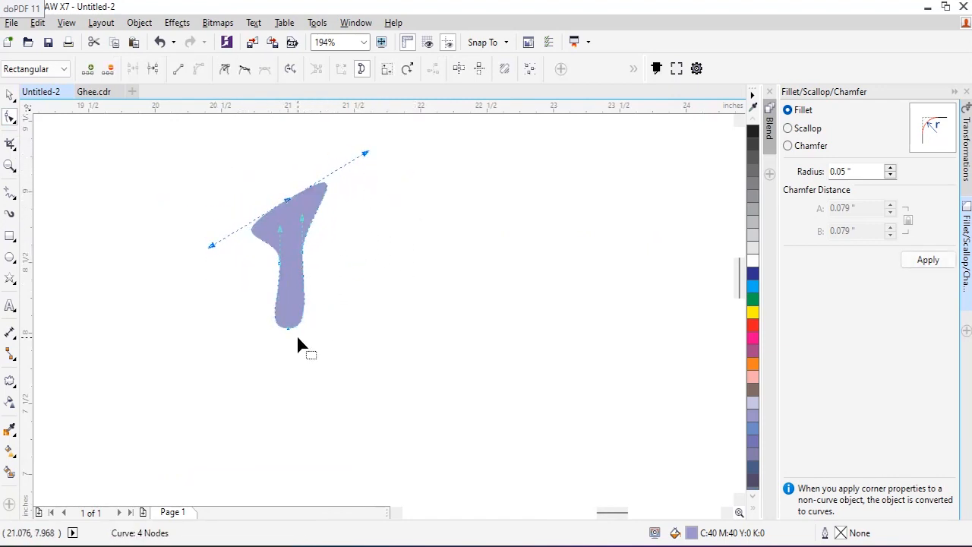
pyautogui.moveTo(311, 329); pyautogui.dragTo(363, 372)
pyautogui.click(9, 94)
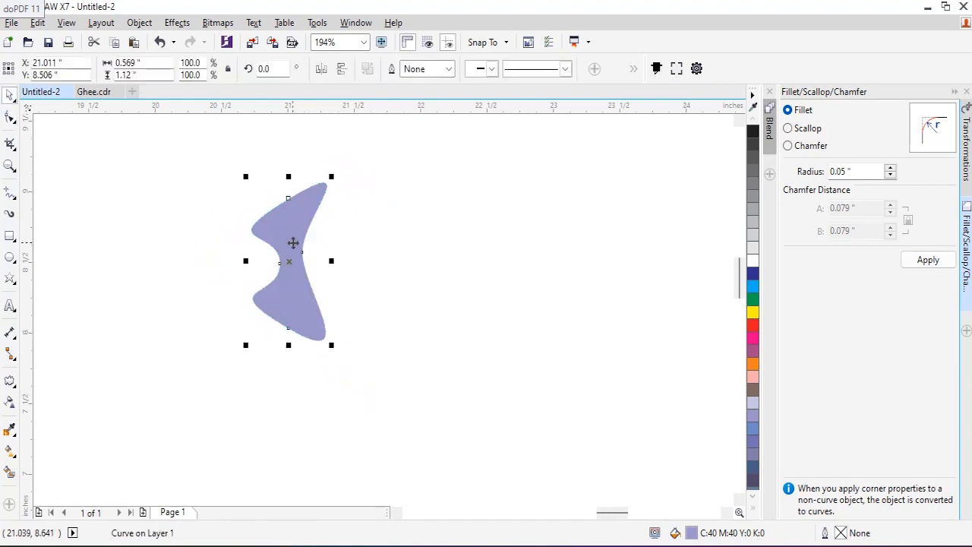
# Make two progressively smaller copies of the spot, the first at about 70%, and move all three spots below the label's left end.
pyautogui.moveTo(291, 243); pyautogui.dragTo(389, 288)
pyautogui.moveTo(419, 235); pyautogui.dragTo(408, 258)
pyautogui.moveTo(384, 317); pyautogui.dragTo(388, 178)
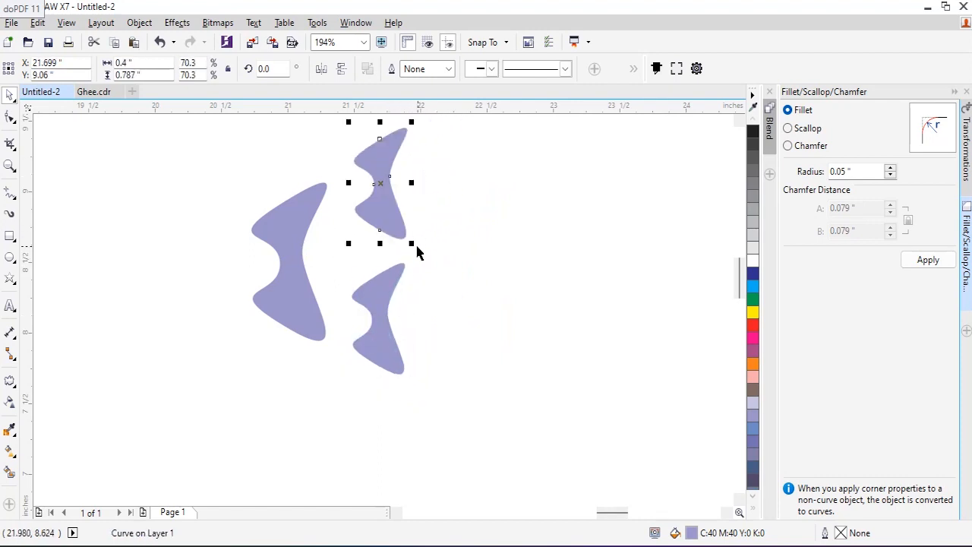
pyautogui.moveTo(416, 248); pyautogui.dragTo(394, 209)
pyautogui.moveTo(381, 197); pyautogui.dragTo(534, 363)
pyautogui.click(482, 274)
pyautogui.scroll(-2, 448, 277)
pyautogui.scroll(-1, 482, 249)
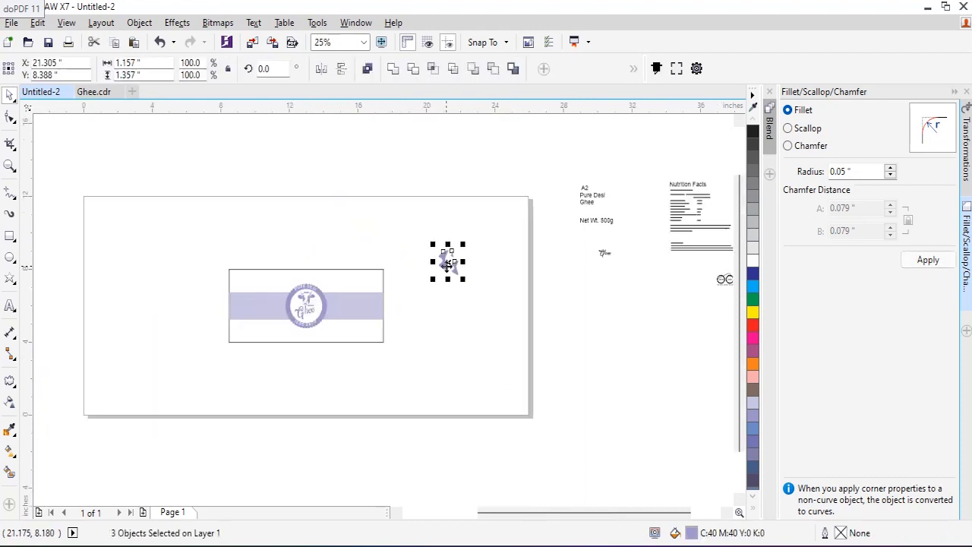
pyautogui.moveTo(449, 264); pyautogui.dragTo(221, 391)
pyautogui.moveTo(139, 262); pyautogui.dragTo(454, 469)
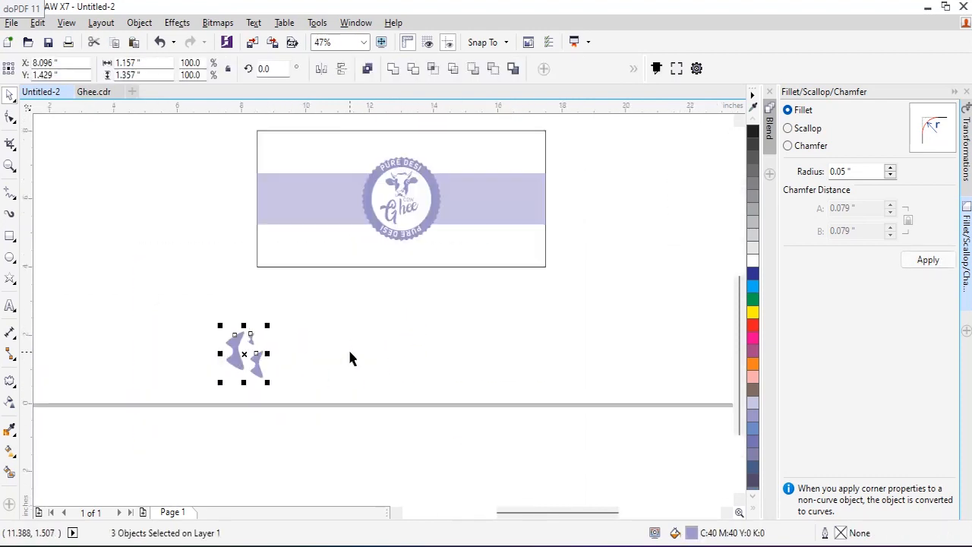
# Duplicate the three-spot set to the right at about 1.27-inch spacing, repeating until the row holds 17 sets.
pyautogui.moveTo(237, 364); pyautogui.dragTo(278, 365)
pyautogui.rightClick(278, 365)
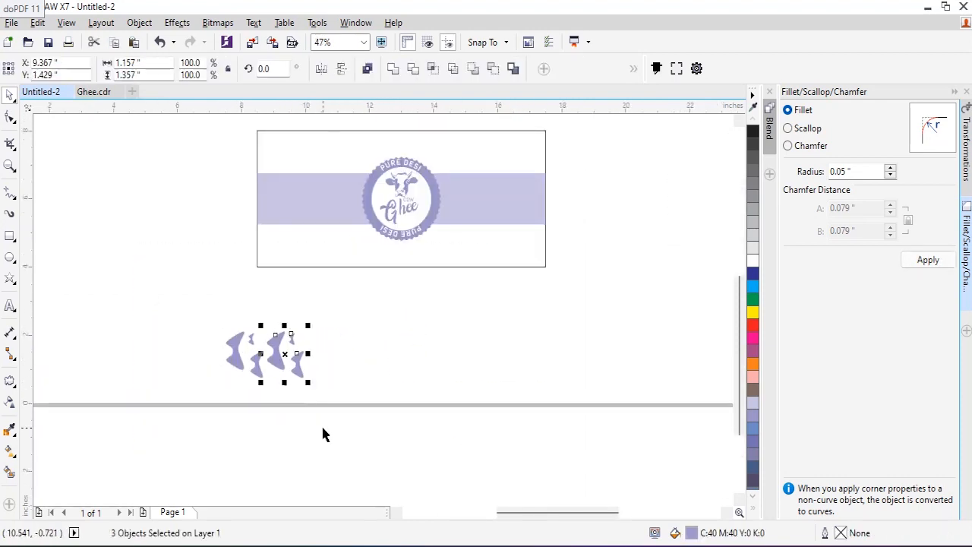
pyautogui.hotkey('ctrl', 'r')
pyautogui.hotkey('ctrl', 'r')
pyautogui.hotkey('ctrl', 'r')
pyautogui.hotkey('ctrl', 'r')
pyautogui.hotkey('ctrl', 'r')
pyautogui.hotkey('ctrl', 'r')
pyautogui.hotkey('ctrl', 'r')
pyautogui.hotkey('ctrl', 'r')
pyautogui.hotkey('ctrl', 'r')
pyautogui.hotkey('ctrl', 'r')
pyautogui.hotkey('ctrl', 'r')
pyautogui.hotkey('ctrl', 'r')
pyautogui.hotkey('ctrl', 'r')
pyautogui.hotkey('ctrl', 'r')
pyautogui.hotkey('ctrl', 'r')
pyautogui.press('F3')
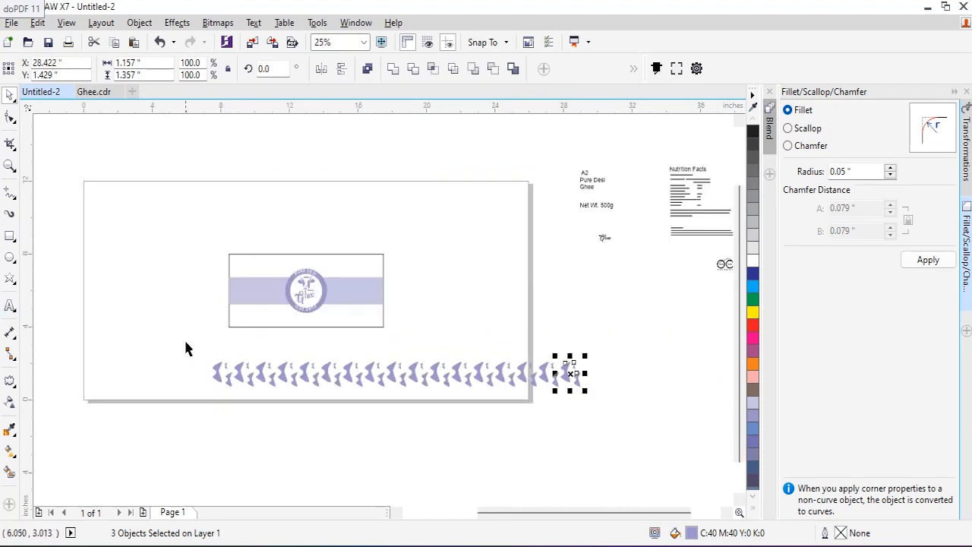
# Duplicate the whole row of spots downward at about 1.29-inch spacing, repeating until there are eight rows.
pyautogui.moveTo(186, 342); pyautogui.dragTo(643, 461)
pyautogui.press('F2')
pyautogui.moveTo(130, 339); pyautogui.dragTo(584, 431)
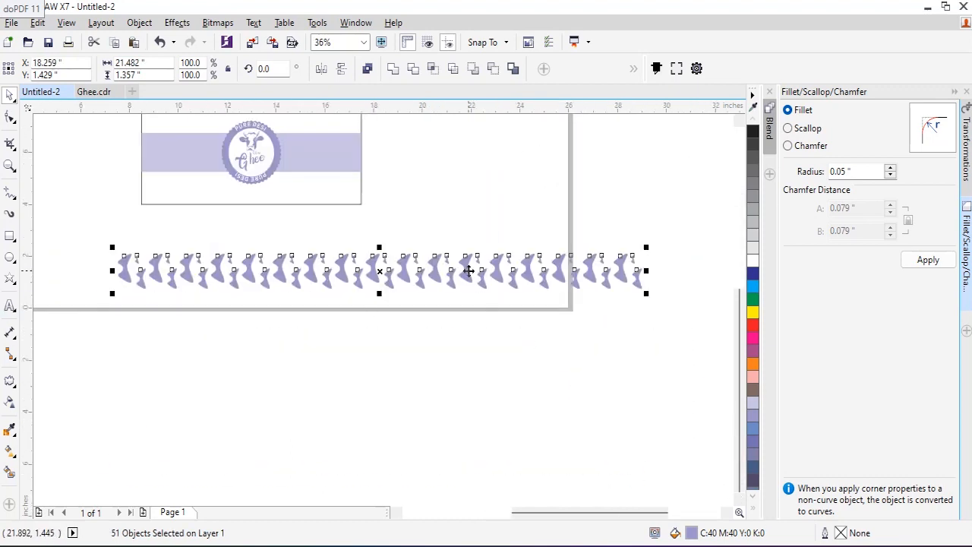
pyautogui.moveTo(469, 271); pyautogui.dragTo(473, 303)
pyautogui.rightClick(473, 303)
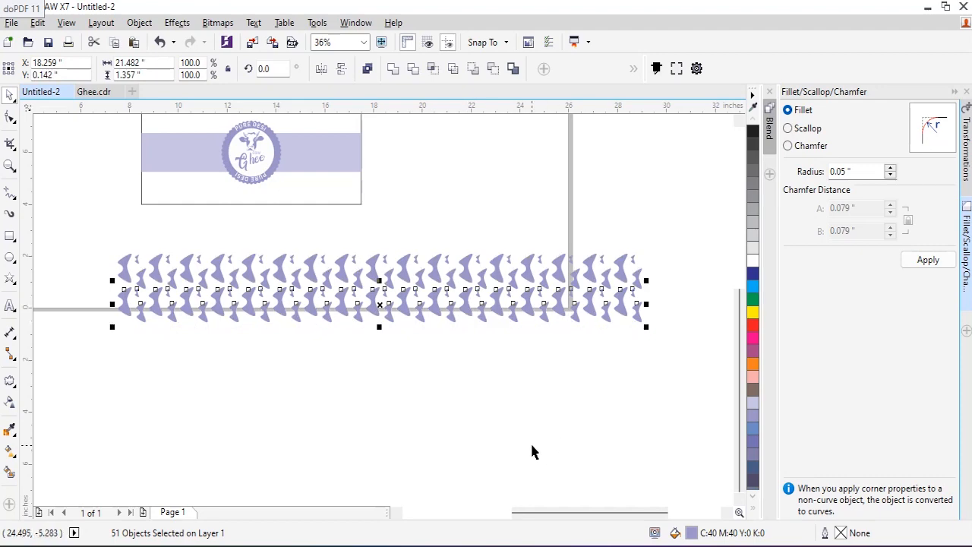
pyautogui.hotkey('ctrl', 'r')
pyautogui.hotkey('ctrl', 'r')
pyautogui.hotkey('ctrl', 'r')
pyautogui.hotkey('ctrl', 'r')
pyautogui.hotkey('ctrl', 'r')
pyautogui.hotkey('ctrl', 'r')
pyautogui.scroll(-2, 319, 250)
# Group all the rows of spots and PowerClip the group inside the label's background rectangle.
pyautogui.moveTo(537, 442); pyautogui.dragTo(150, 253)
pyautogui.hotkey('ctrl', 'g')
pyautogui.moveTo(332, 254); pyautogui.dragTo(322, 193)
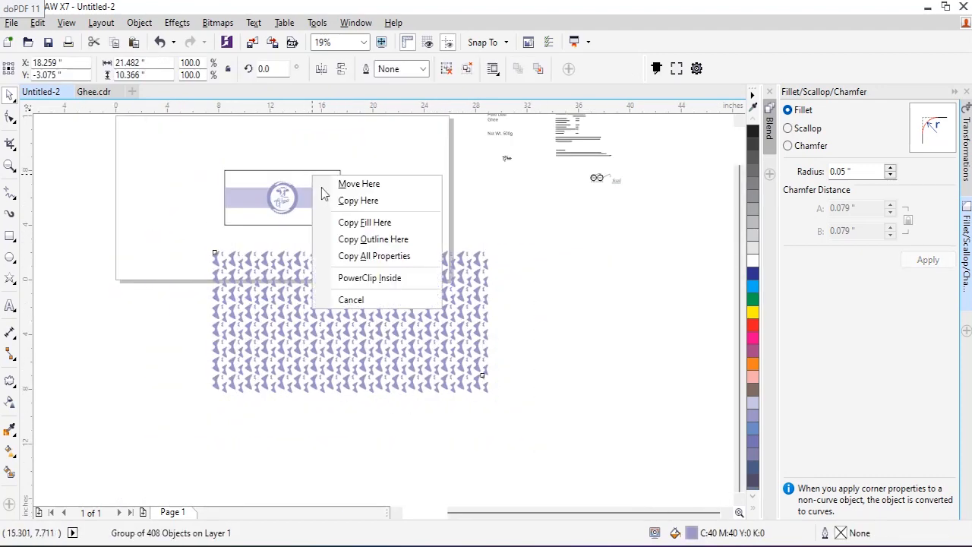
pyautogui.click(383, 279)
pyautogui.scroll(4, 528, 285)
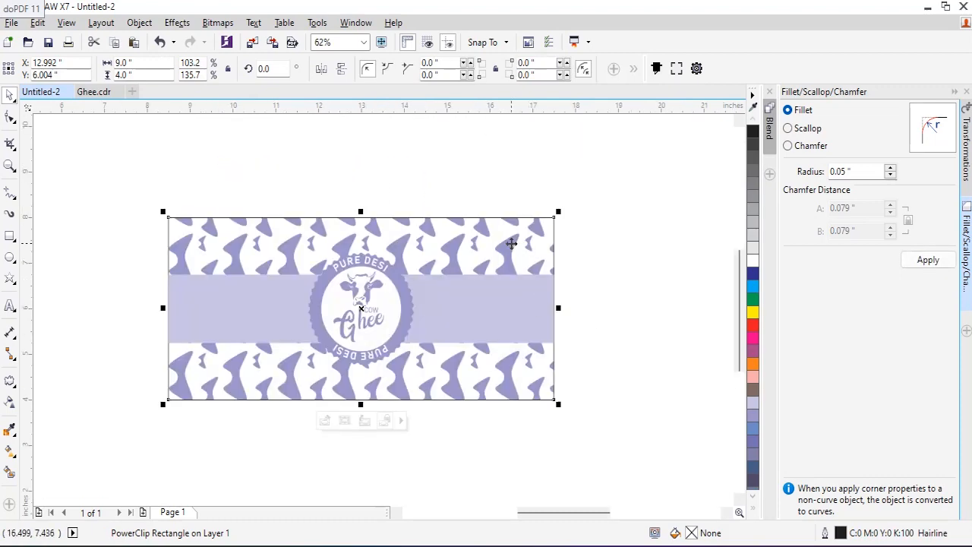
# Scale the spot pattern inside the PowerClip to about 49.8%, roughly 10.7 by 5.17 inches, and finish editing the contents.
pyautogui.keyDown('ctrl'); pyautogui.click(511, 243); pyautogui.keyUp('ctrl')
pyautogui.scroll(-2, 531, 304)
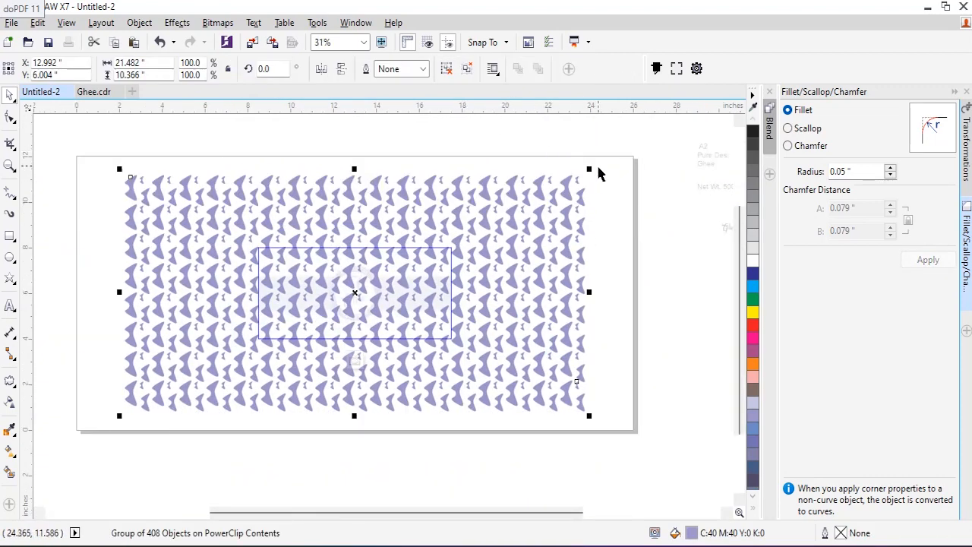
pyautogui.moveTo(590, 168); pyautogui.dragTo(494, 228)
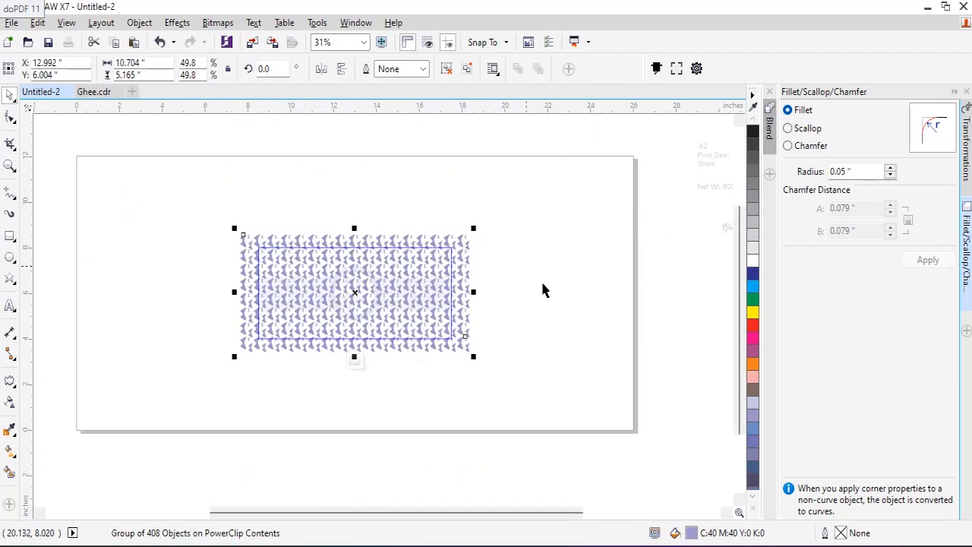
pyautogui.keyDown('ctrl'); pyautogui.click(553, 313); pyautogui.keyUp('ctrl')
pyautogui.press('F2')
pyautogui.moveTo(222, 234); pyautogui.dragTo(540, 376)
pyautogui.click(659, 280)
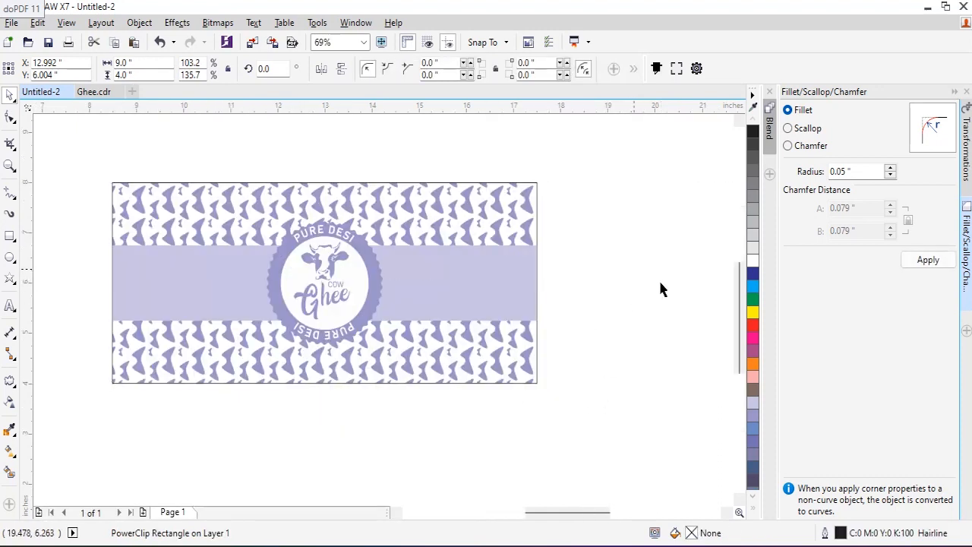
# Change the fill of the clipped spot pattern to C10 M10 Y0 K0 and leave the PowerClip contents.
pyautogui.click(469, 211)
pyautogui.click(473, 283)
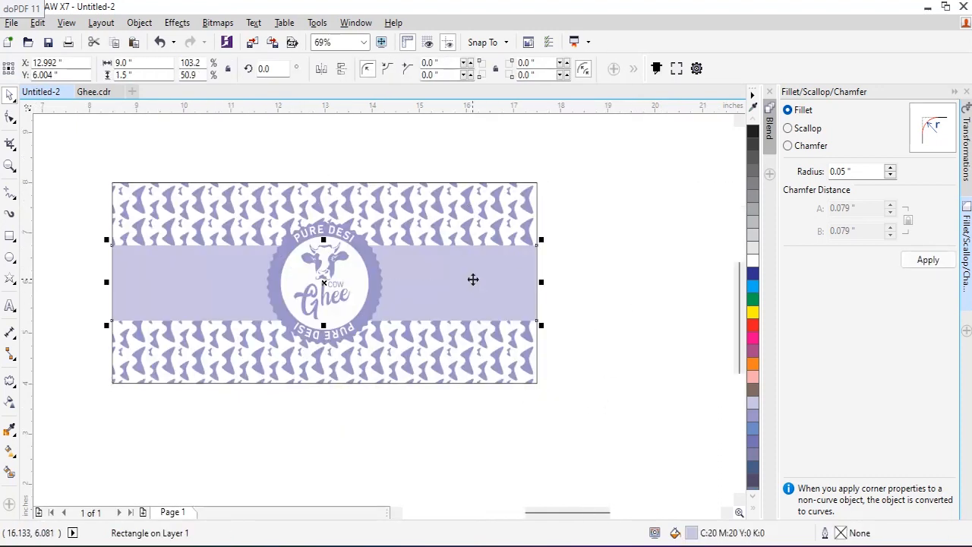
pyautogui.keyDown('ctrl'); pyautogui.click(464, 205); pyautogui.keyUp('ctrl')
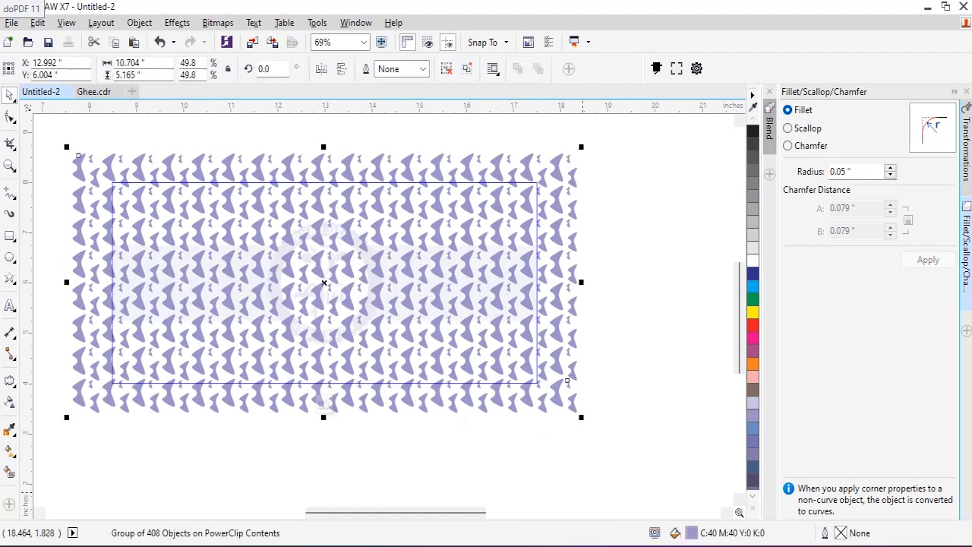
pyautogui.click(517, 196)
pyautogui.click(531, 183)
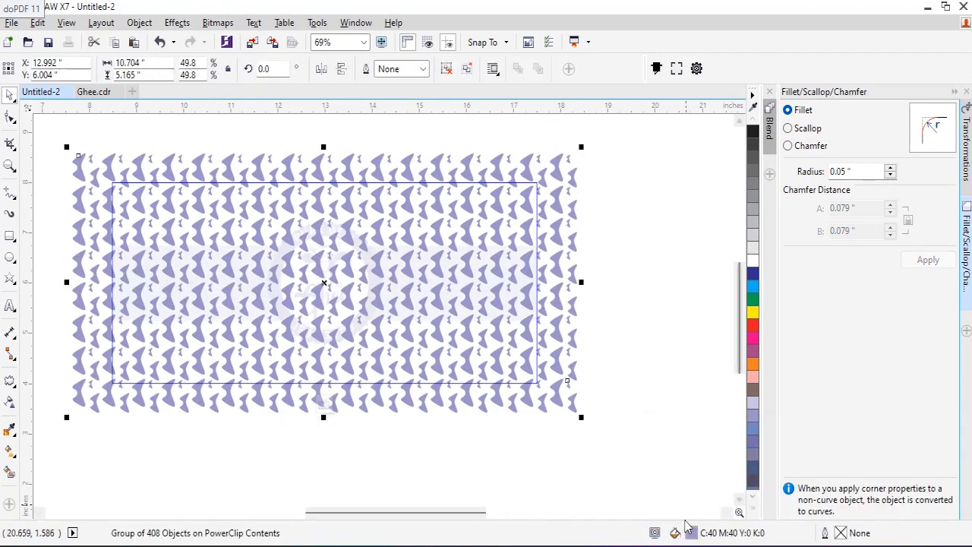
pyautogui.doubleClick(691, 532)
pyautogui.doubleClick(776, 167)
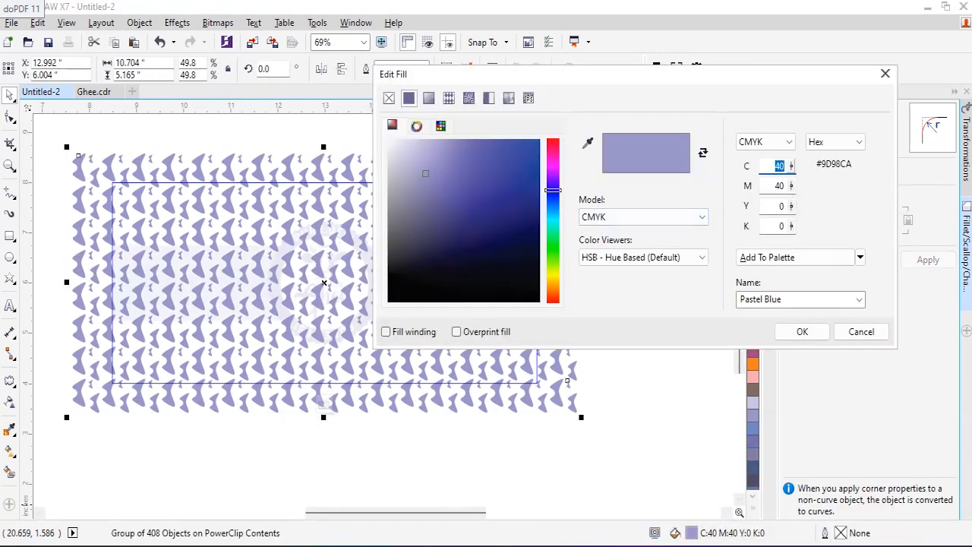
pyautogui.write('10')
pyautogui.press('Tab')
pyautogui.write('10')
pyautogui.press('Return')
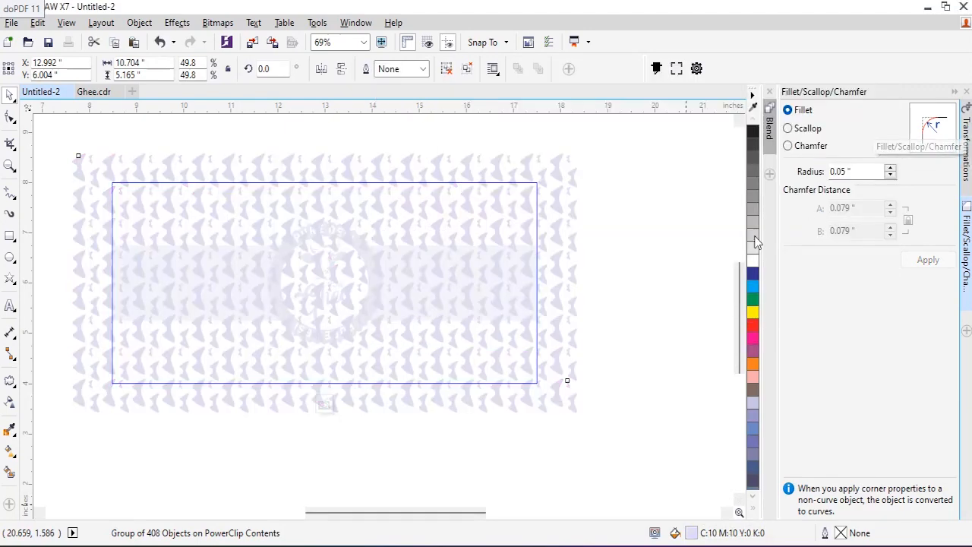
pyautogui.keyDown('ctrl'); pyautogui.click(645, 209); pyautogui.keyUp('ctrl')
pyautogui.click(696, 195)
# Fill the label's background rectangle with white.
pyautogui.click(487, 200)
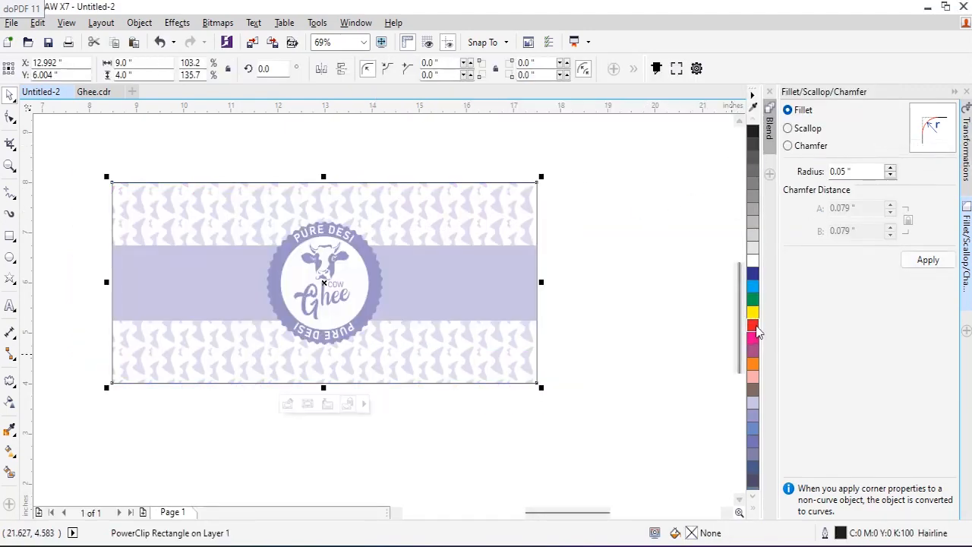
pyautogui.click(646, 225)
pyautogui.click(387, 217)
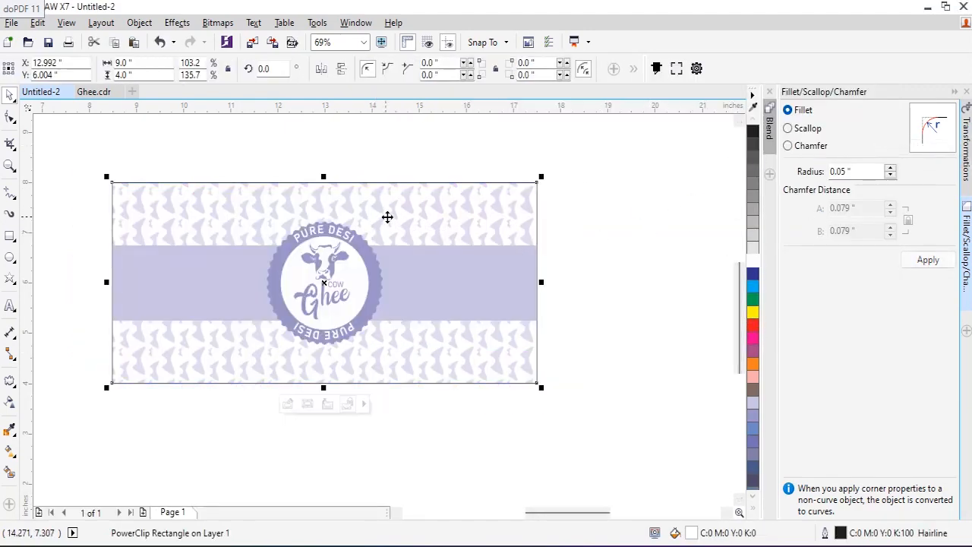
pyautogui.click(573, 231)
# Fill the label's background rectangle with the pale lilac C10 M10 Y0 K0 sampled from a spot of the pattern.
pyautogui.moveTo(125, 178); pyautogui.dragTo(593, 393)
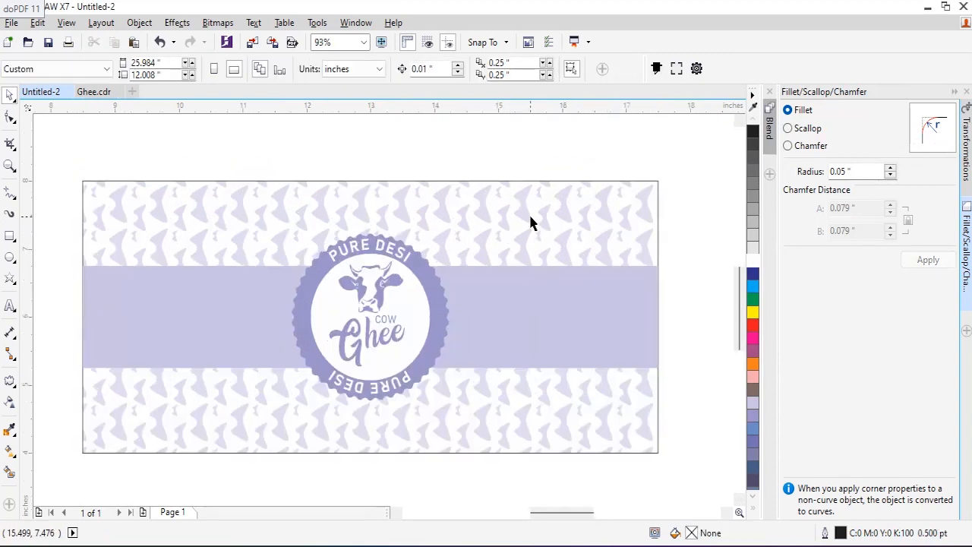
pyautogui.click(530, 218)
pyautogui.click(671, 211)
pyautogui.click(638, 209)
pyautogui.click(9, 427)
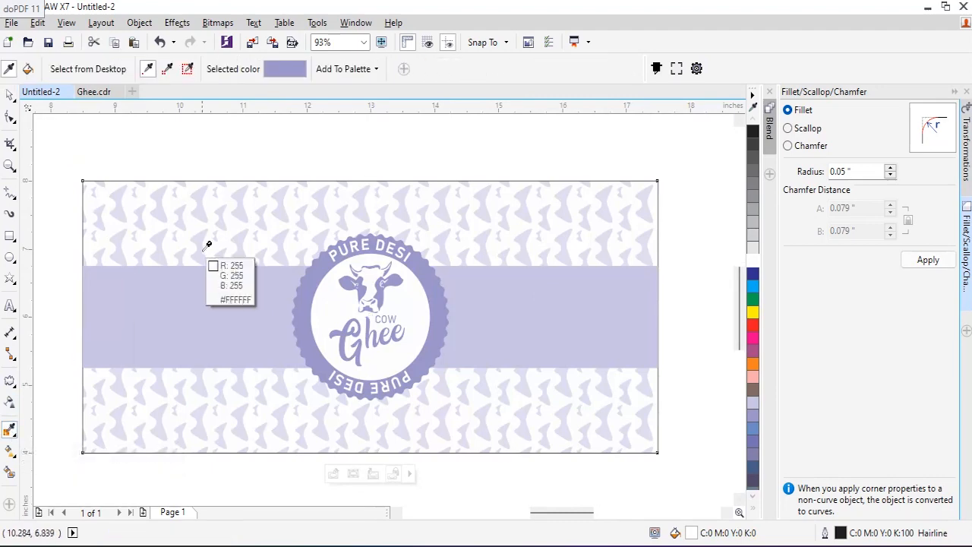
pyautogui.click(202, 227)
pyautogui.click(202, 210)
pyautogui.click(9, 96)
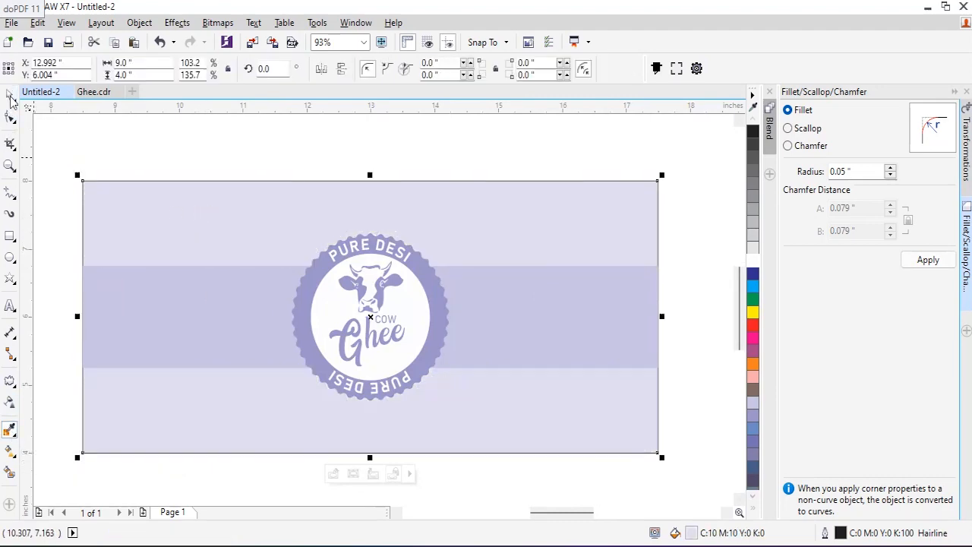
# Recolor the spot pattern inside the PowerClip white and finish editing the contents.
pyautogui.keyDown('ctrl'); pyautogui.click(180, 200); pyautogui.keyUp('ctrl')
pyautogui.click(202, 212)
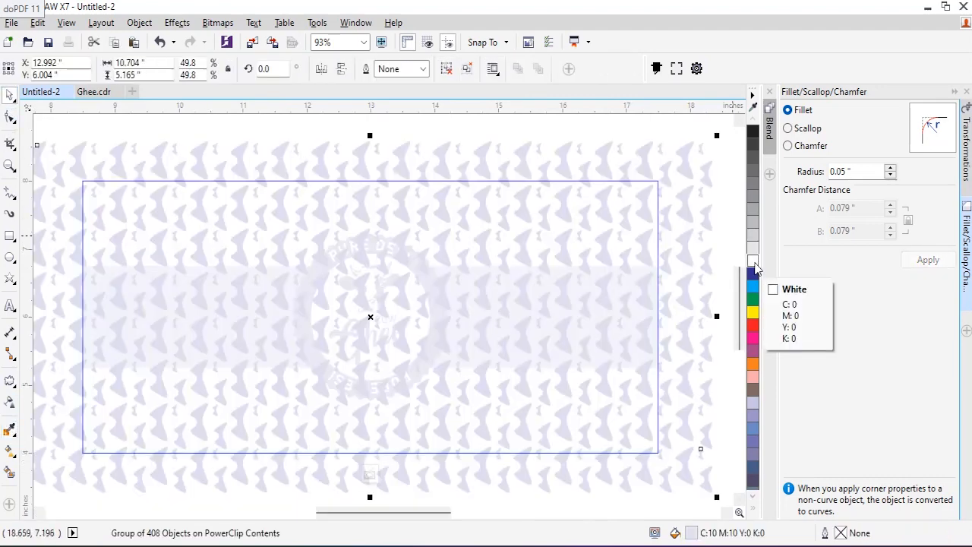
pyautogui.click(760, 262)
pyautogui.keyDown('ctrl'); pyautogui.click(720, 213); pyautogui.keyUp('ctrl')
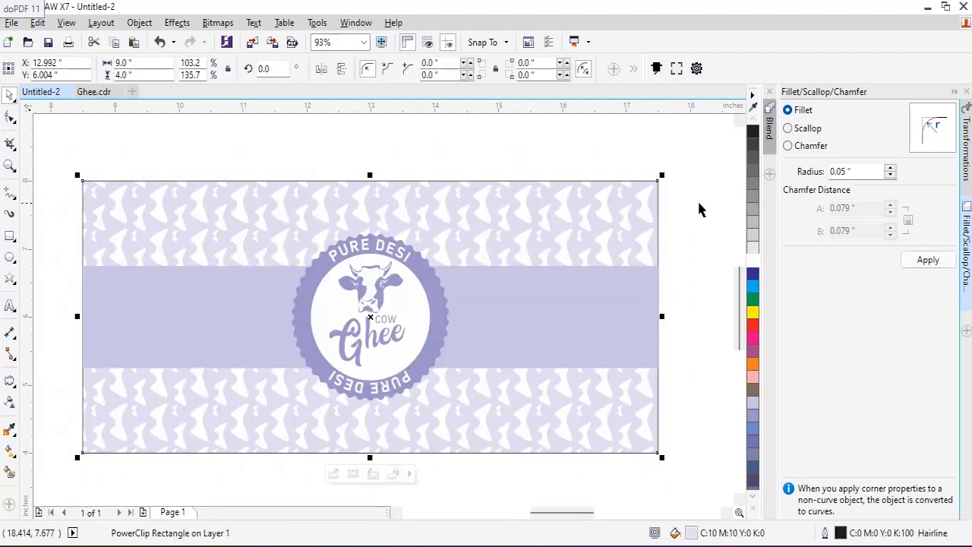
# Ungroup the white spot pattern inside the PowerClip and combine its spots into a single curve.
pyautogui.keyDown('ctrl'); pyautogui.click(606, 211); pyautogui.keyUp('ctrl')
pyautogui.click(605, 211)
pyautogui.click(446, 69)
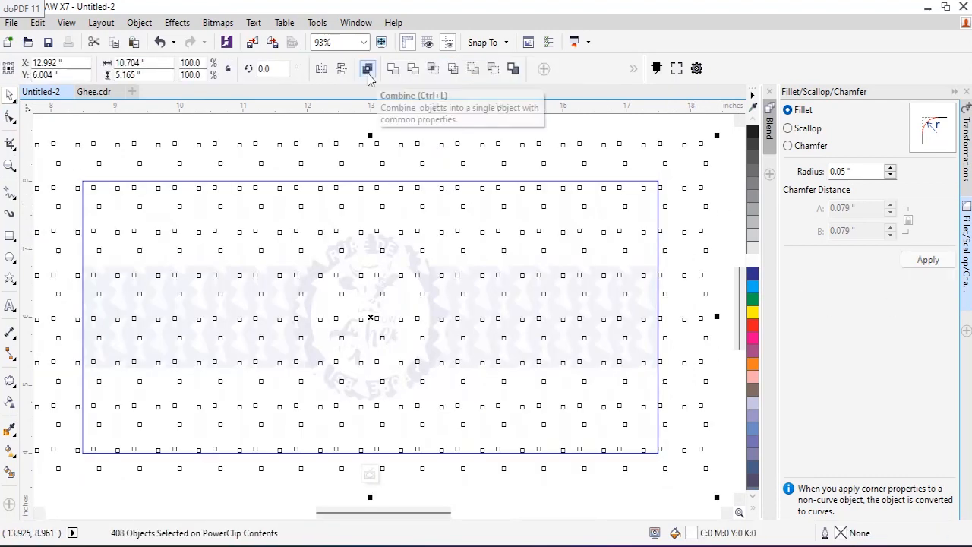
pyautogui.click(365, 69)
# Apply transparency to the combined white spot pattern and finish editing the PowerClip contents.
pyautogui.click(10, 404)
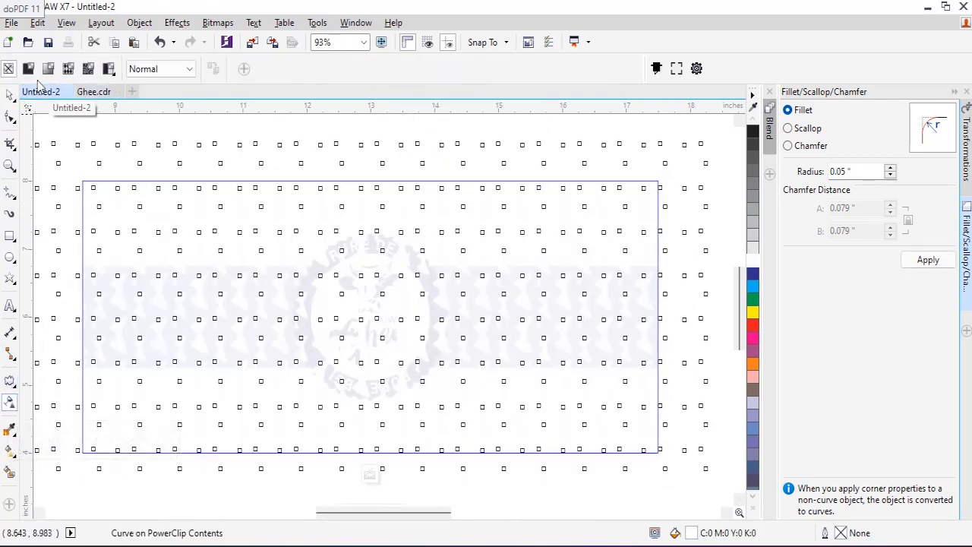
pyautogui.click(11, 98)
pyautogui.keyDown('ctrl'); pyautogui.click(214, 126); pyautogui.keyUp('ctrl')
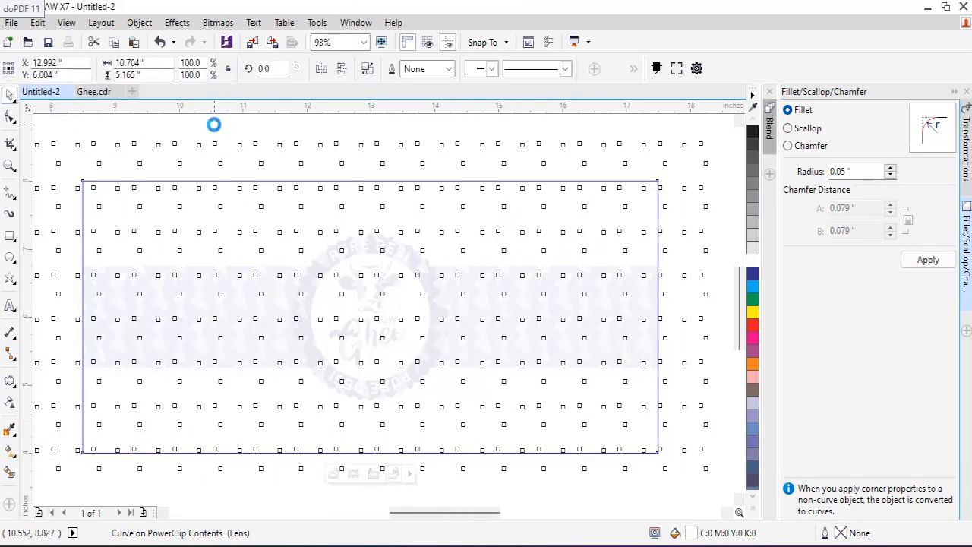
pyautogui.click(557, 157)
# Add the artistic text "Certified Pure A2 Ghee" above the label.
pyautogui.click(10, 305)
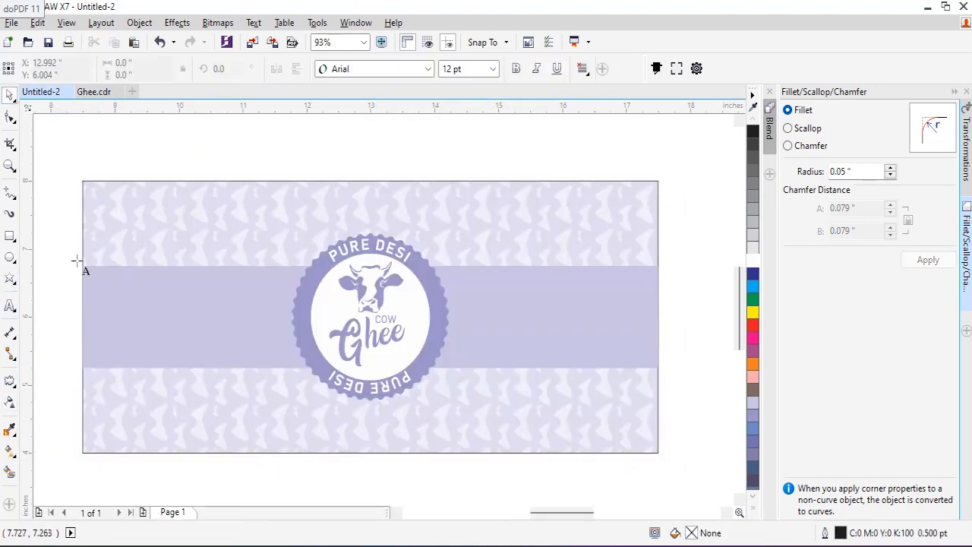
pyautogui.click(279, 159)
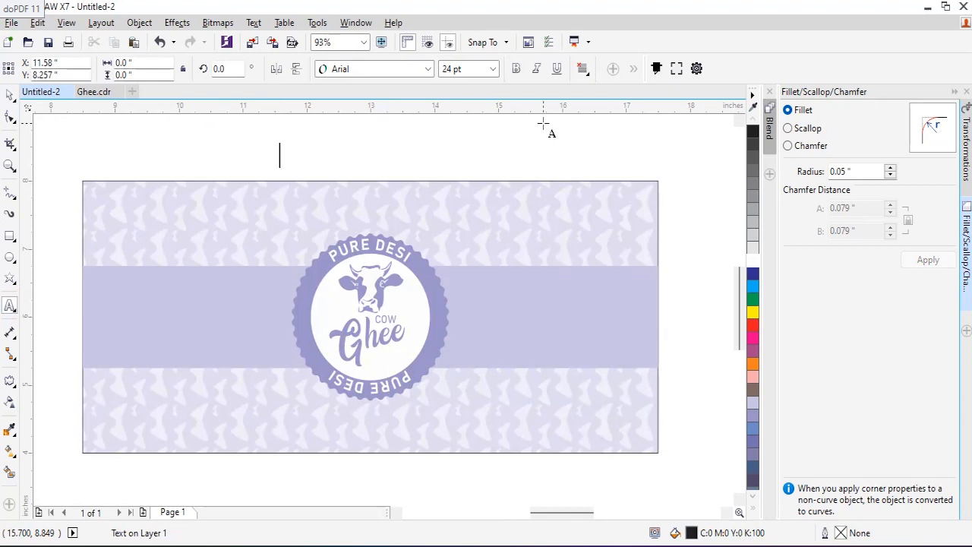
pyautogui.write('Ce')
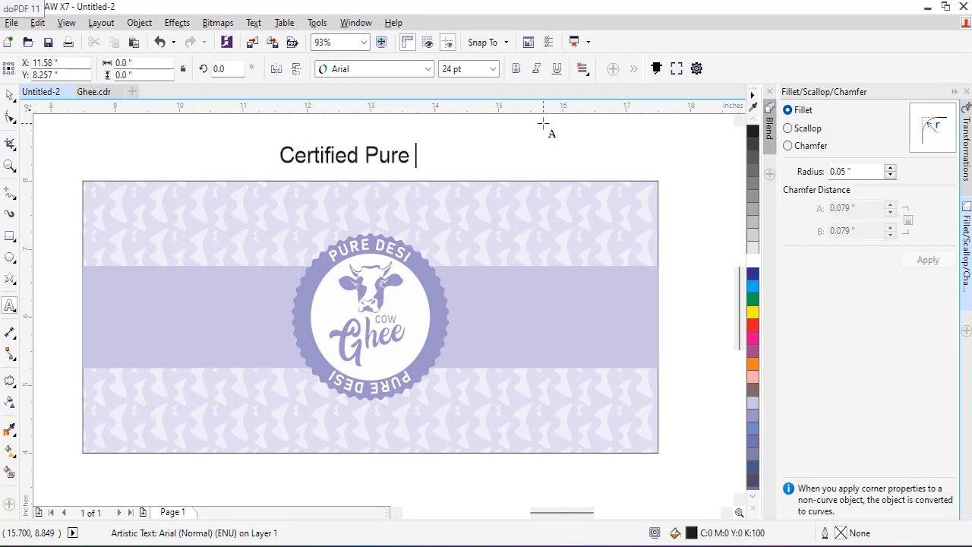
pyautogui.write('rtified Pure A2 G')
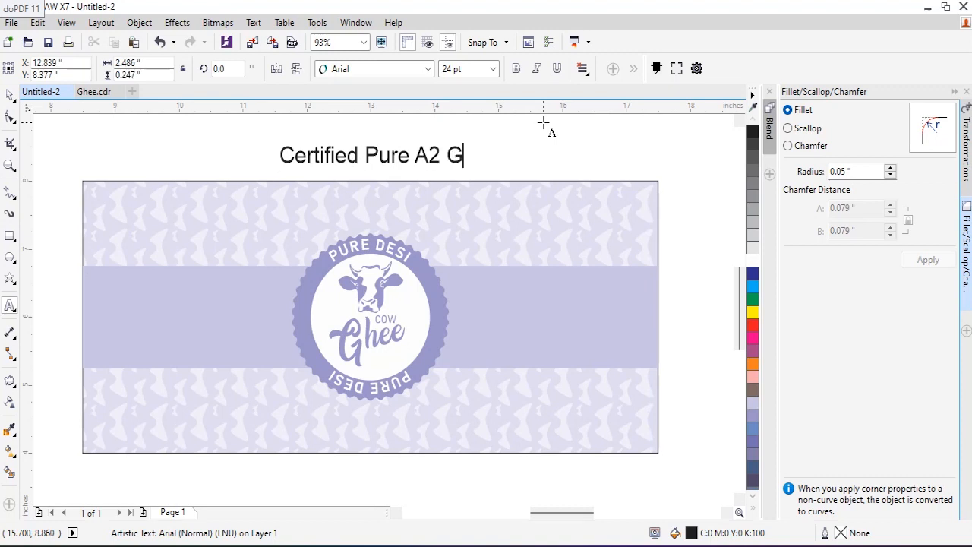
pyautogui.write('ee')
pyautogui.press('BackSpace')
pyautogui.press('BackSpace')
pyautogui.press('BackSpace')
pyautogui.write('Ghee')
# Convert the "Certified Pure A2 Ghee" text to uppercase and set its font to Bahnschrift.
pyautogui.hotkey('ctrl', 'a')
pyautogui.hotkey('shift', 'F3')
pyautogui.press('Down')
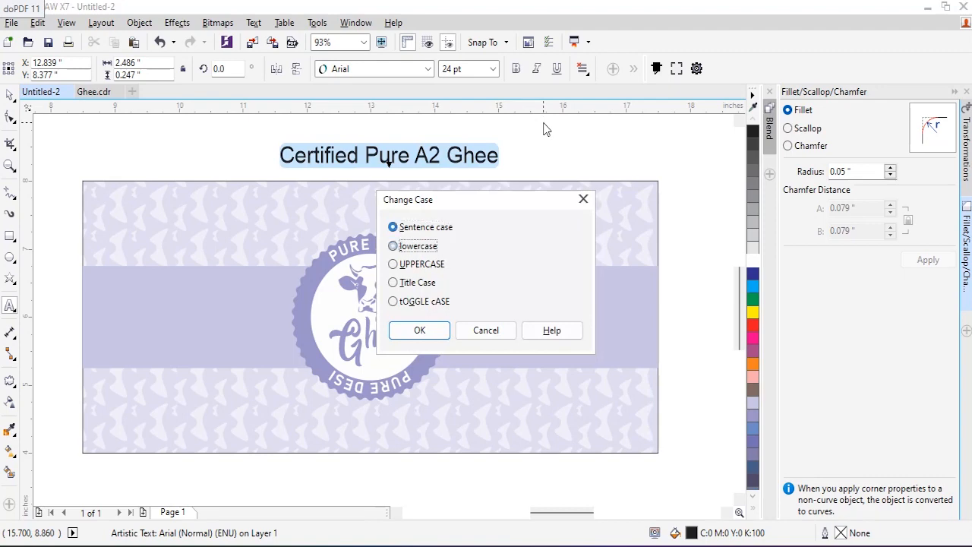
pyautogui.press('Down')
pyautogui.press('Return')
pyautogui.click(357, 69)
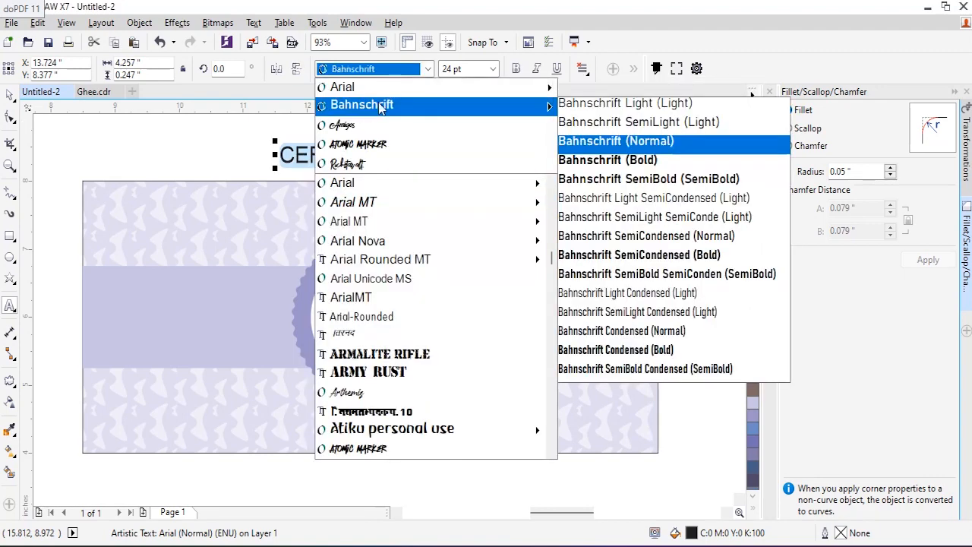
pyautogui.click(369, 101)
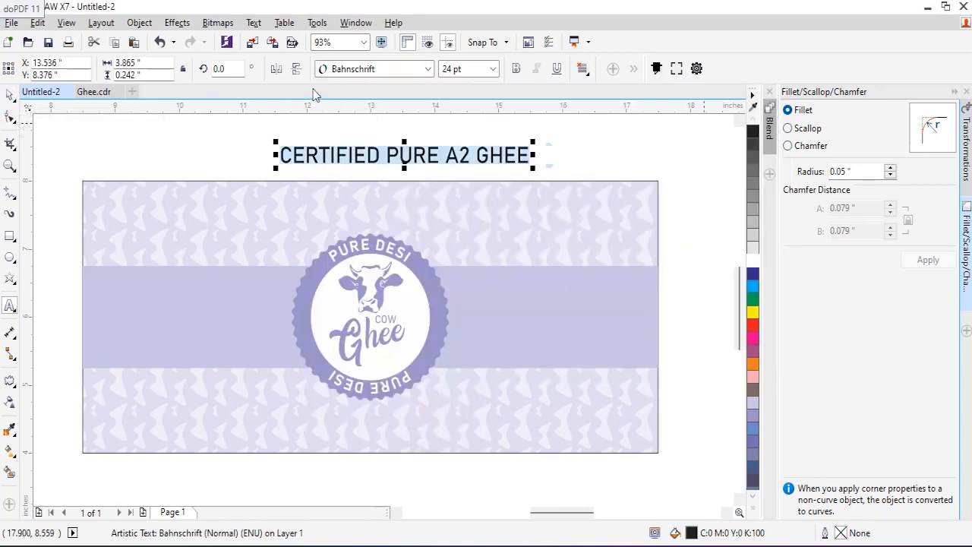
pyautogui.hotkey('shift', 'F3')
pyautogui.press('Down')
pyautogui.press('Down')
pyautogui.press('Return')
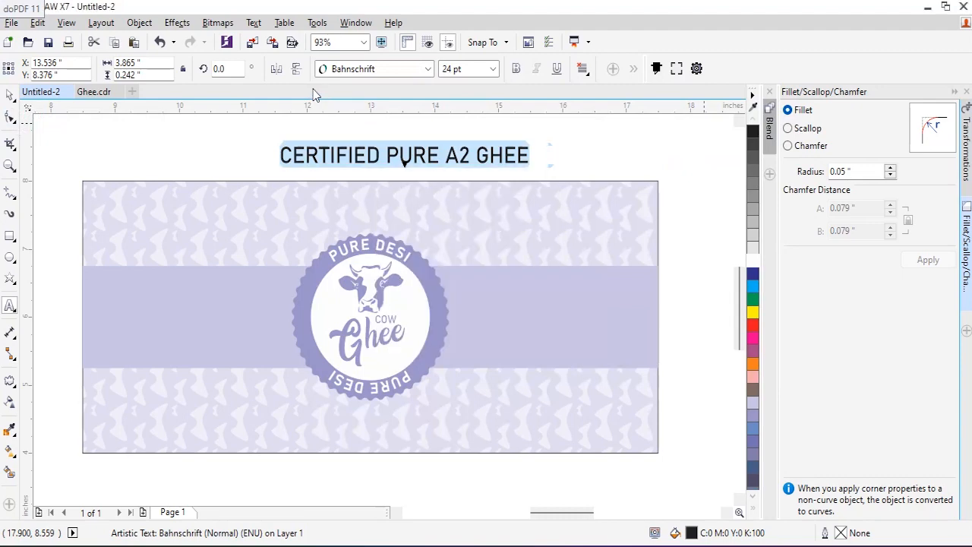
# Shrink the certified ghee text to about 9.77 pt, placing it above the badge and centering it horizontally on the label.
pyautogui.click(10, 95)
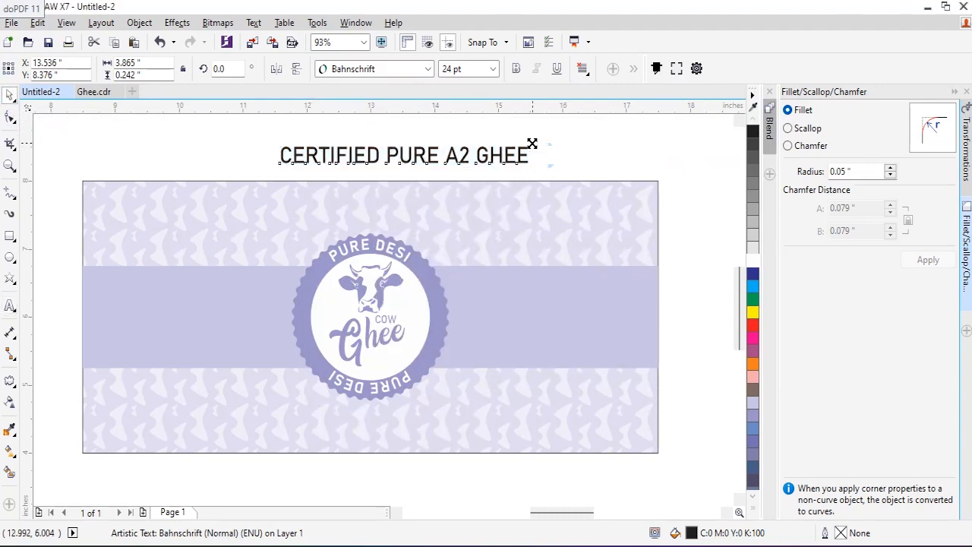
pyautogui.moveTo(532, 144); pyautogui.dragTo(398, 203)
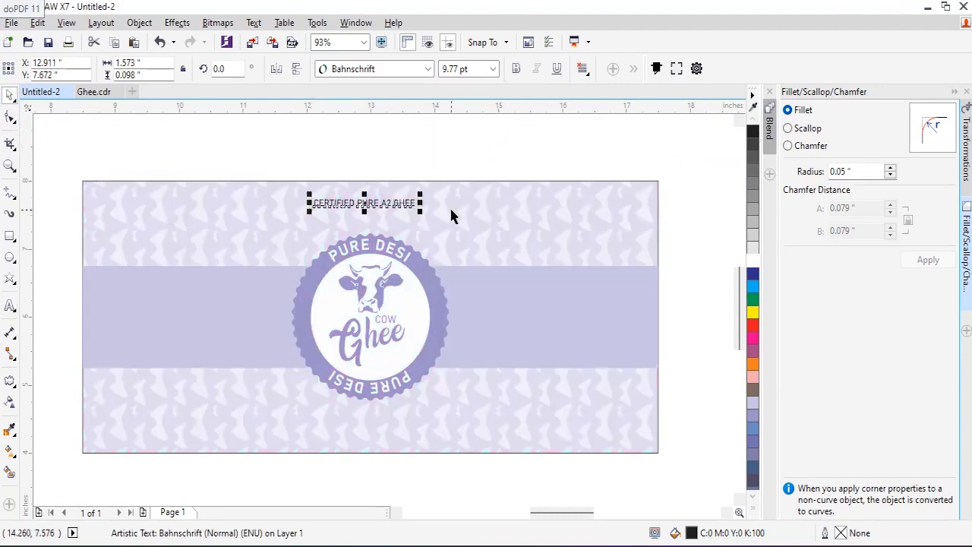
pyautogui.keyDown('shift'); pyautogui.click(452, 210); pyautogui.keyUp('shift')
pyautogui.press('c')
pyautogui.click(380, 203)
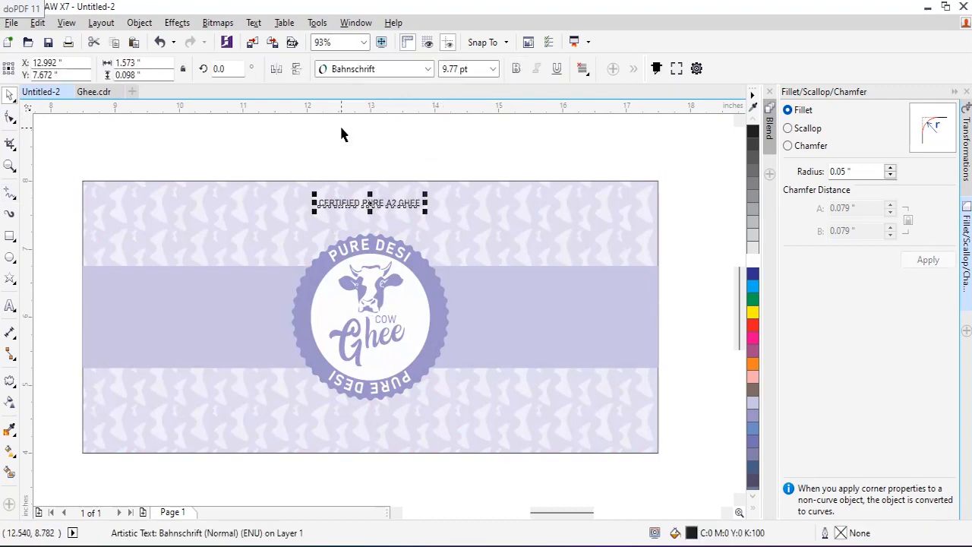
pyautogui.press('F9')
pyautogui.press('F9')
# Change the certified ghee text above the badge to title case.
pyautogui.click(375, 203)
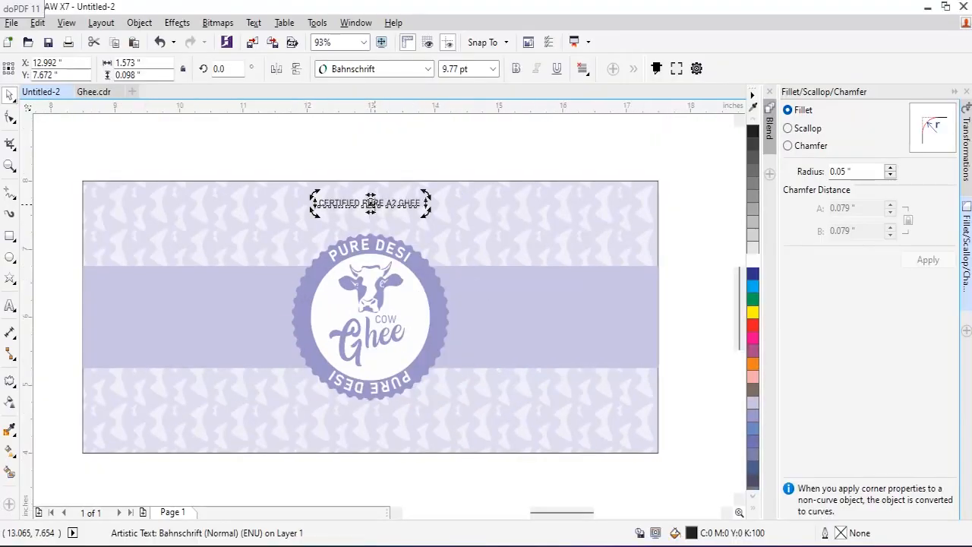
pyautogui.doubleClick(371, 204)
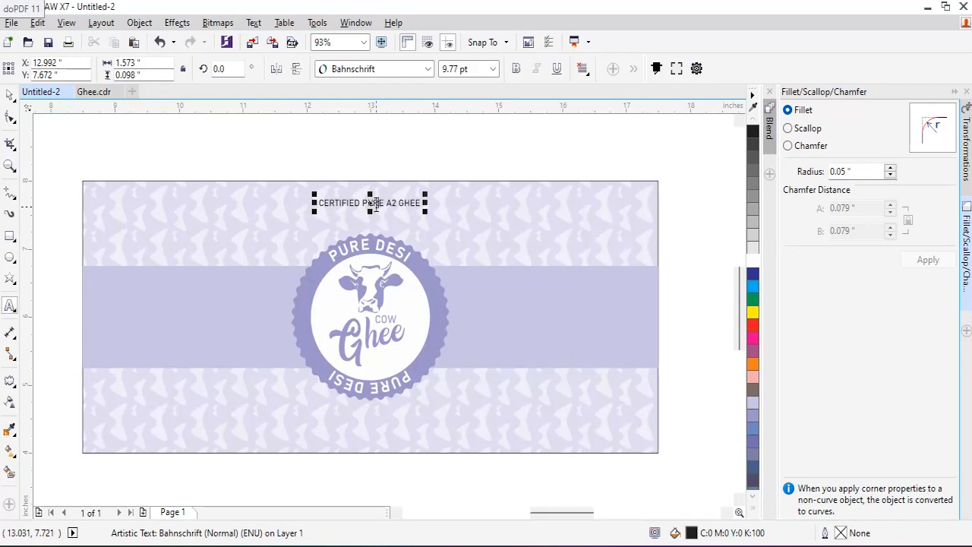
pyautogui.scroll(-3, 374, 205)
pyautogui.click(382, 203)
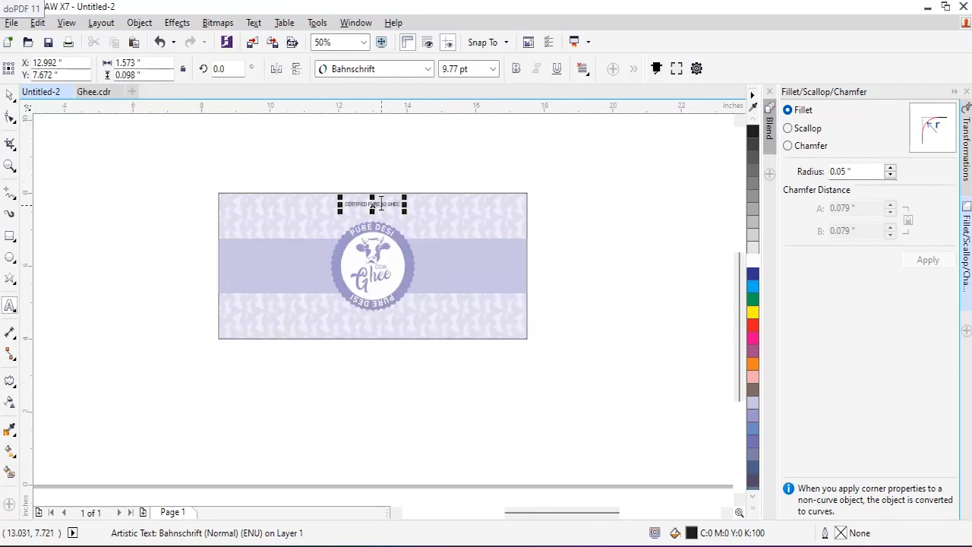
pyautogui.scroll(8, 377, 184)
pyautogui.hotkey('ctrl', 'a')
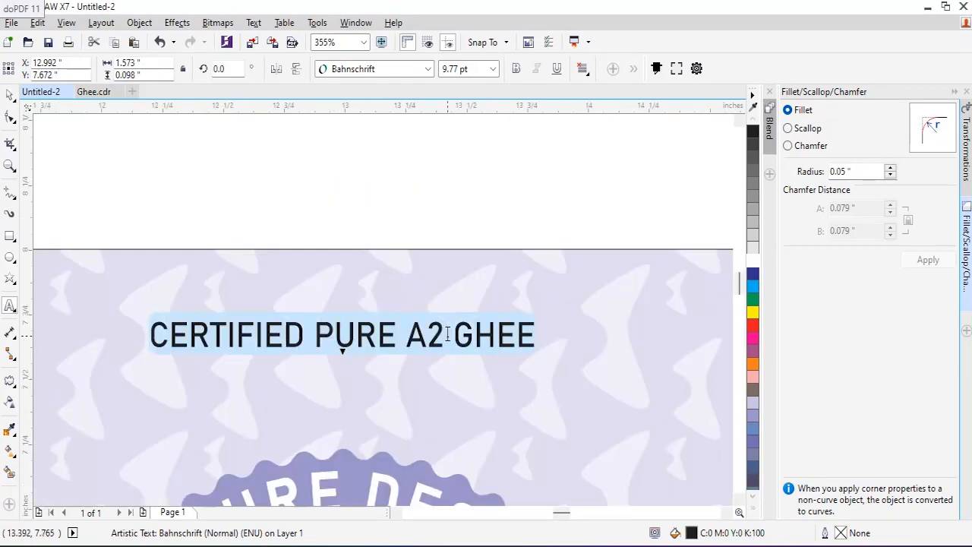
pyautogui.hotkey('shift', 'F3')
pyautogui.press('Down')
pyautogui.press('Down')
pyautogui.press('Down')
pyautogui.click(447, 336)
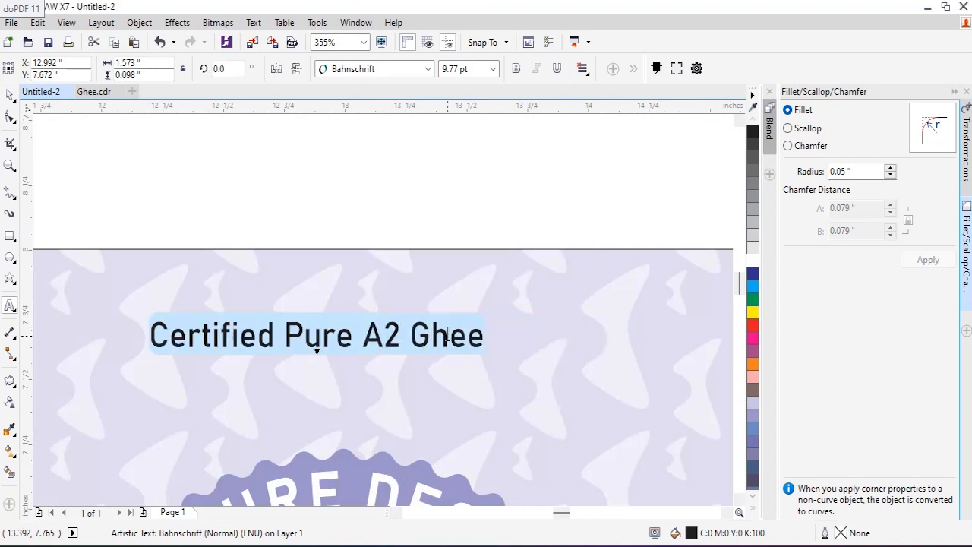
# Enlarge the "Certified Pure A2 Ghee" text and set its font size to 13 pt.
pyautogui.click(10, 97)
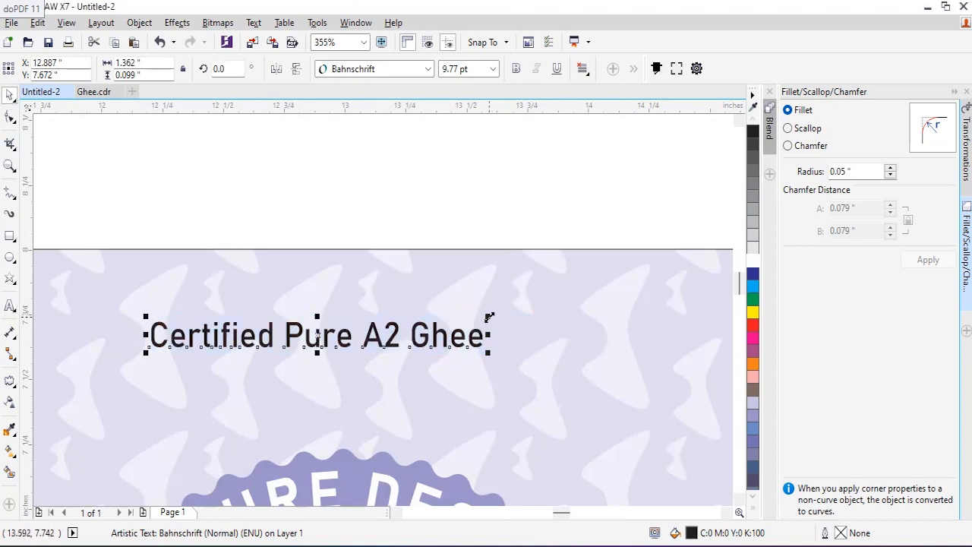
pyautogui.moveTo(490, 317); pyautogui.dragTo(531, 307)
pyautogui.click(481, 69)
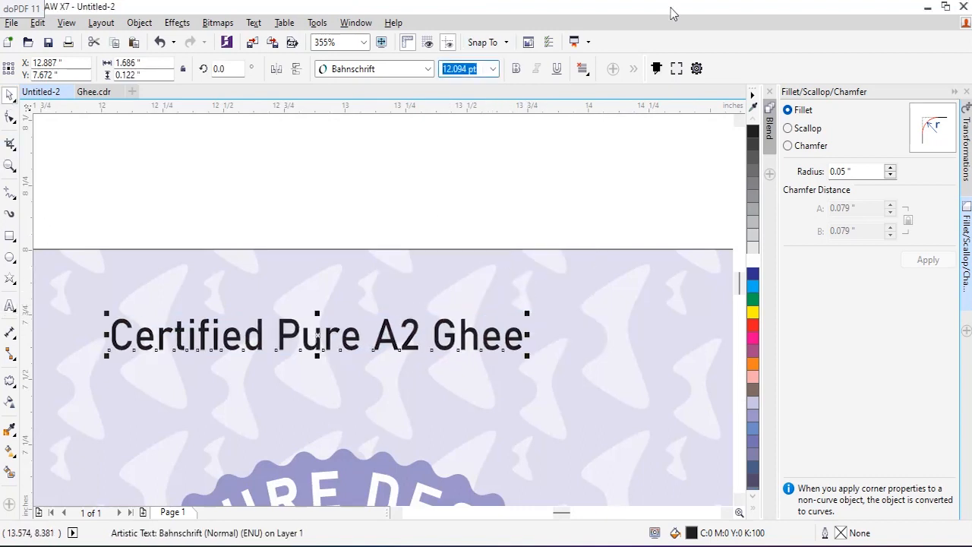
pyautogui.write('13')
pyautogui.press('Return')
pyautogui.click(479, 201)
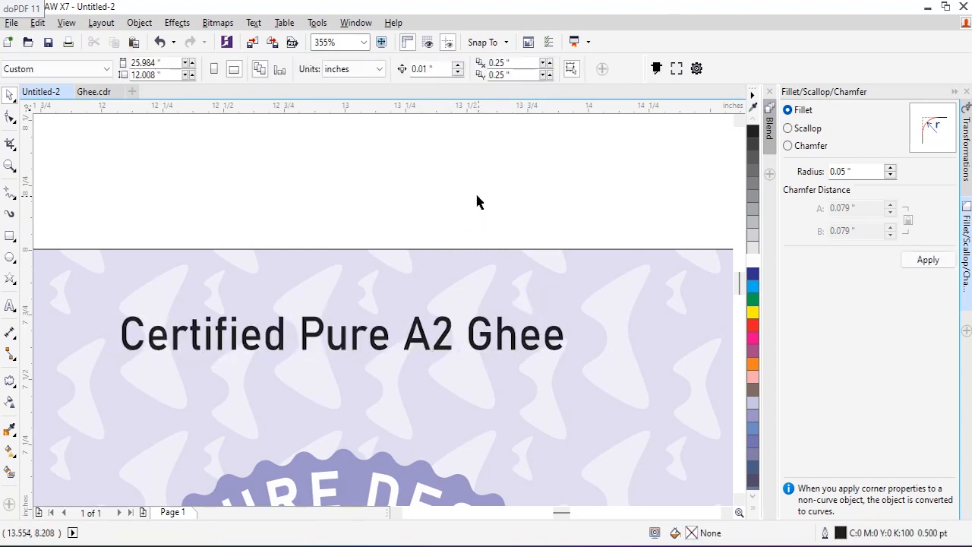
# Move the "Net Wt. 500g" text onto the label below the badge and set its font to Bahnschrift.
pyautogui.scroll(-5, 477, 201)
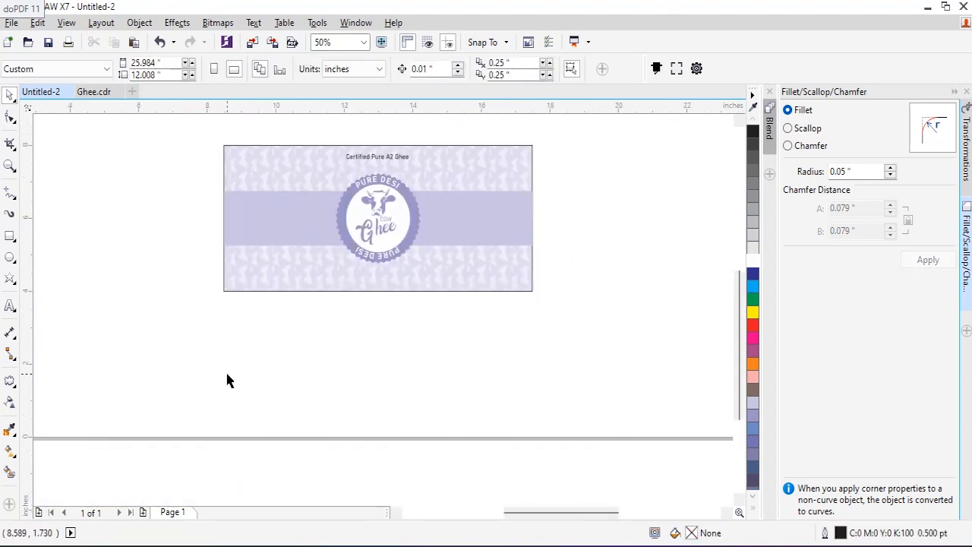
pyautogui.scroll(-1, 248, 320)
pyautogui.click(604, 185)
pyautogui.moveTo(604, 184); pyautogui.dragTo(315, 302)
pyautogui.moveTo(223, 220); pyautogui.dragTo(424, 322)
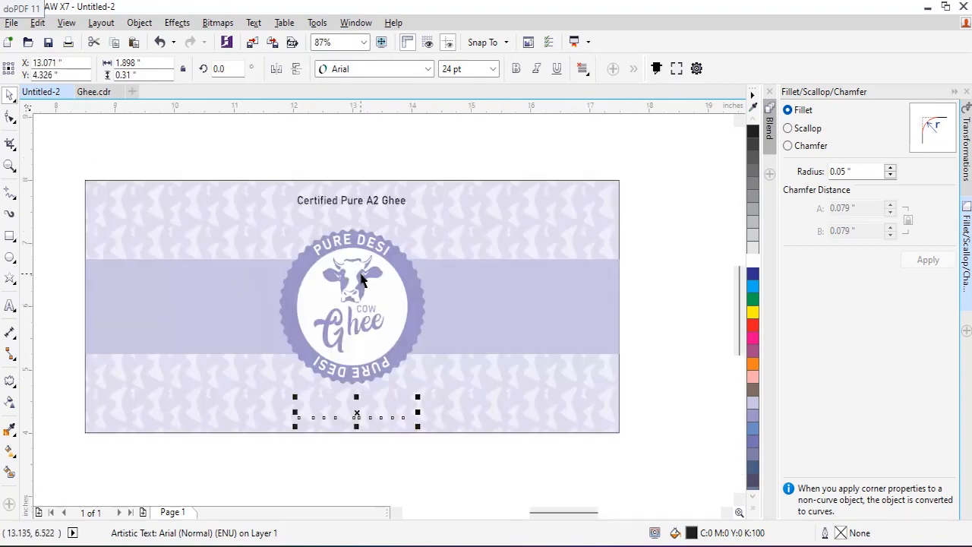
pyautogui.click(428, 69)
pyautogui.click(361, 80)
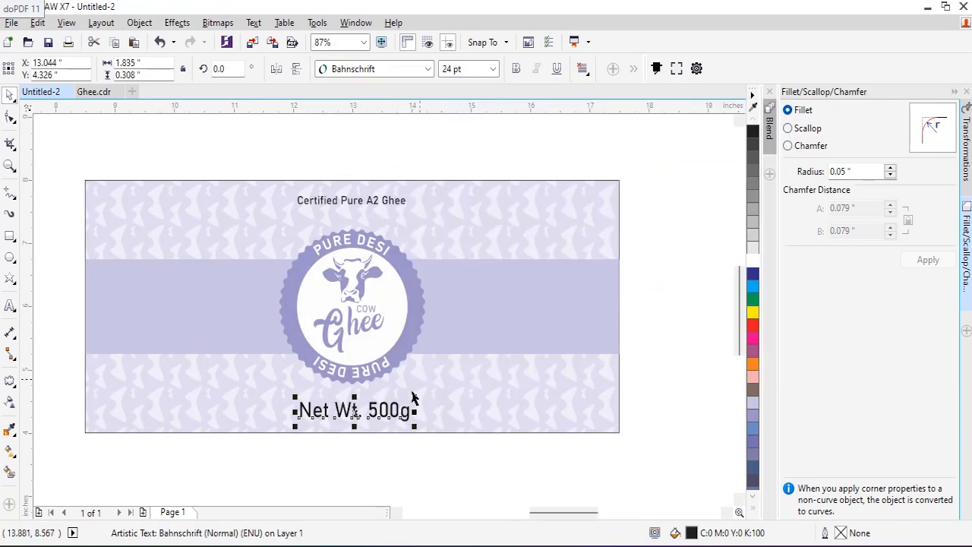
# Shrink the "Net Wt. 500g" text near the label's lower edge and center it horizontally on the label.
pyautogui.moveTo(414, 399); pyautogui.dragTo(356, 423)
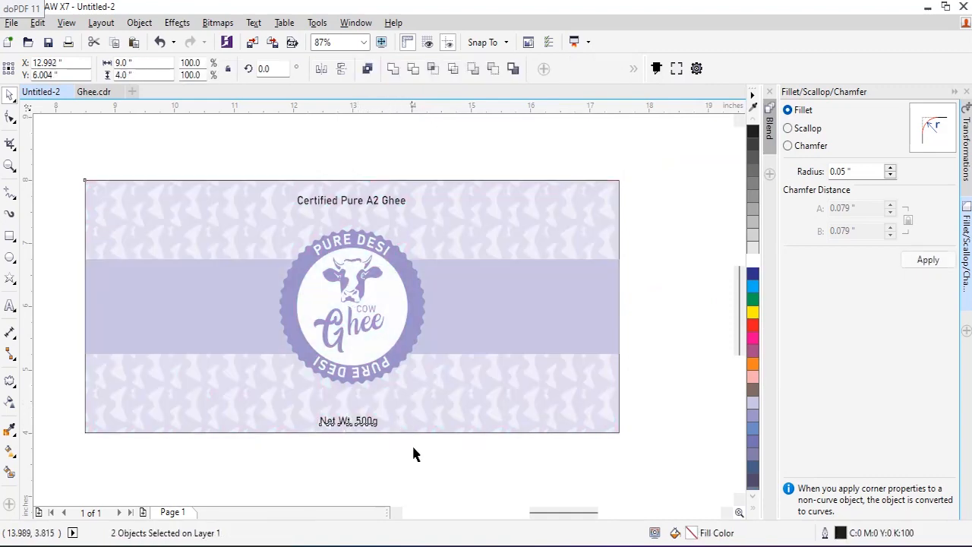
pyautogui.click(412, 443)
pyautogui.click(379, 421)
pyautogui.keyDown('shift'); pyautogui.click(418, 415); pyautogui.keyUp('shift')
pyautogui.click(507, 488)
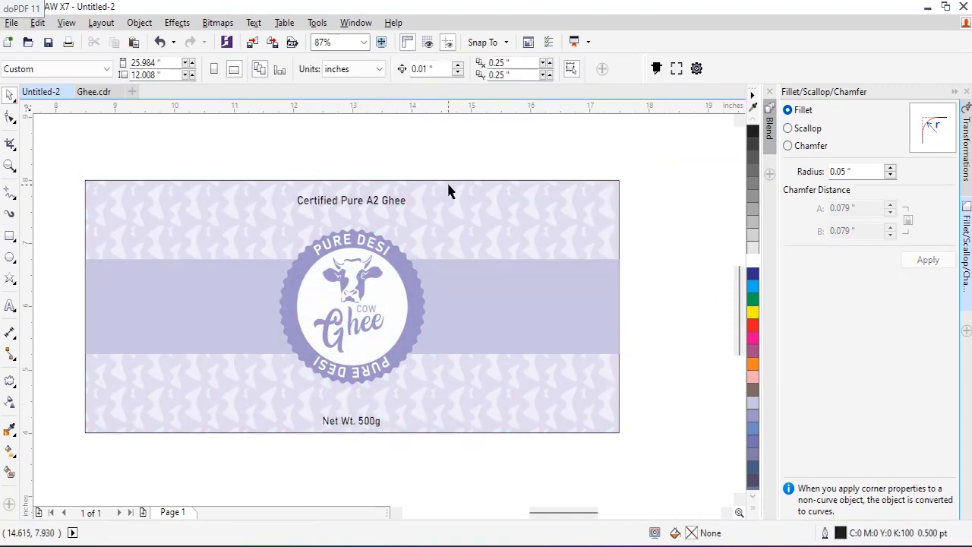
# Move the Nutrition Facts text block from beside the page onto the label, to the right of the badge.
pyautogui.scroll(-5, 547, 342)
pyautogui.scroll(1, 751, 243)
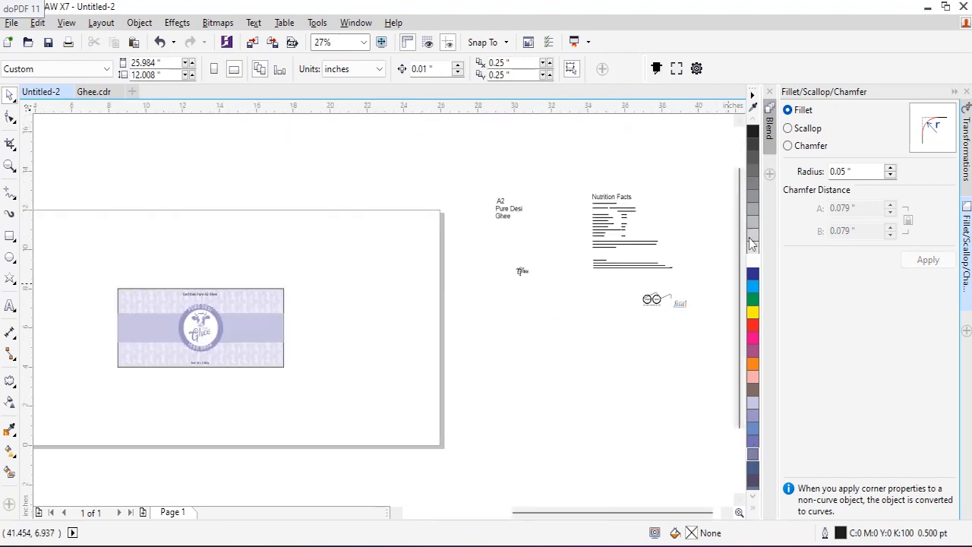
pyautogui.moveTo(684, 271); pyautogui.dragTo(684, 272)
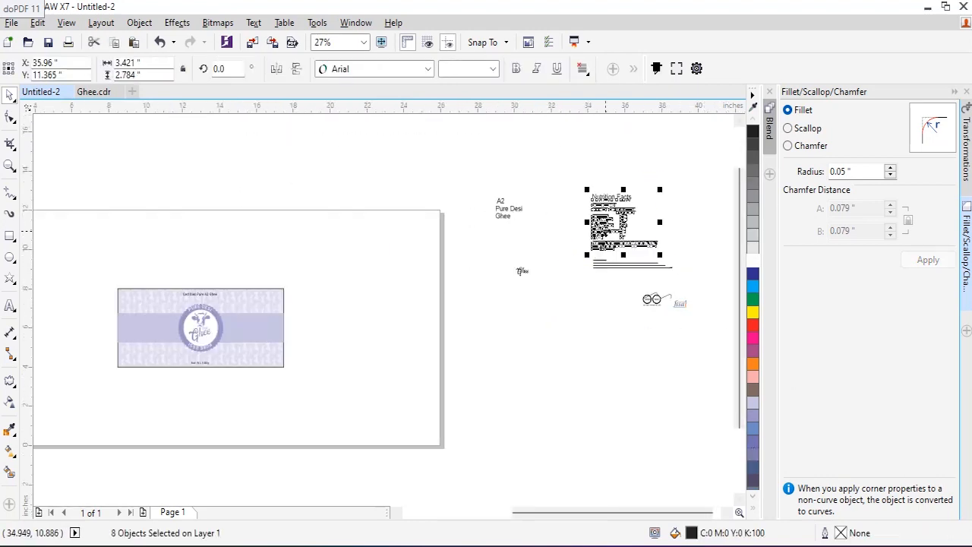
pyautogui.moveTo(623, 227); pyautogui.dragTo(266, 326)
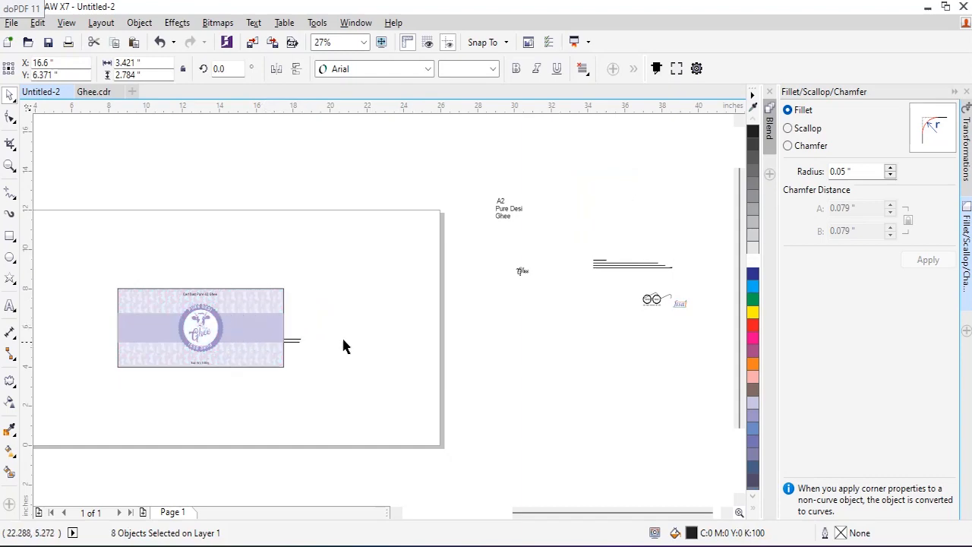
pyautogui.click(342, 338)
pyautogui.press('F2')
pyautogui.scroll(2, 132, 319)
pyautogui.moveTo(567, 429); pyautogui.dragTo(322, 186)
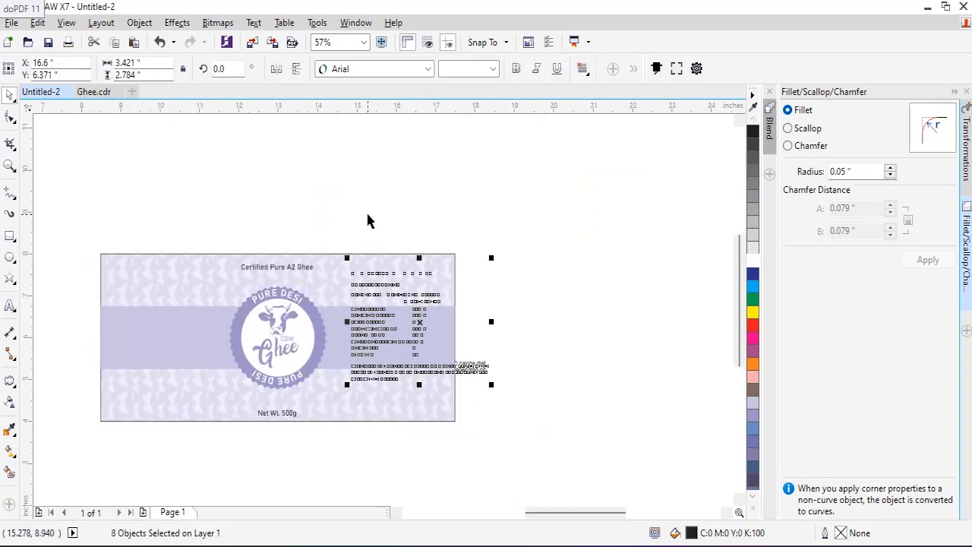
pyautogui.moveTo(191, 230); pyautogui.dragTo(521, 423)
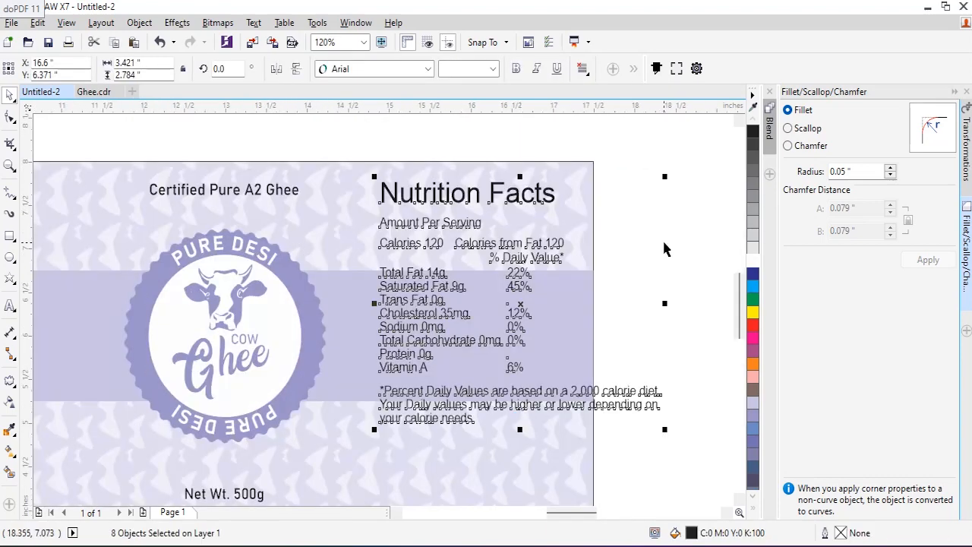
# Convert the Nutrition Facts heading to uppercase and set its font to Bahnschrift.
pyautogui.click(664, 246)
pyautogui.click(472, 197)
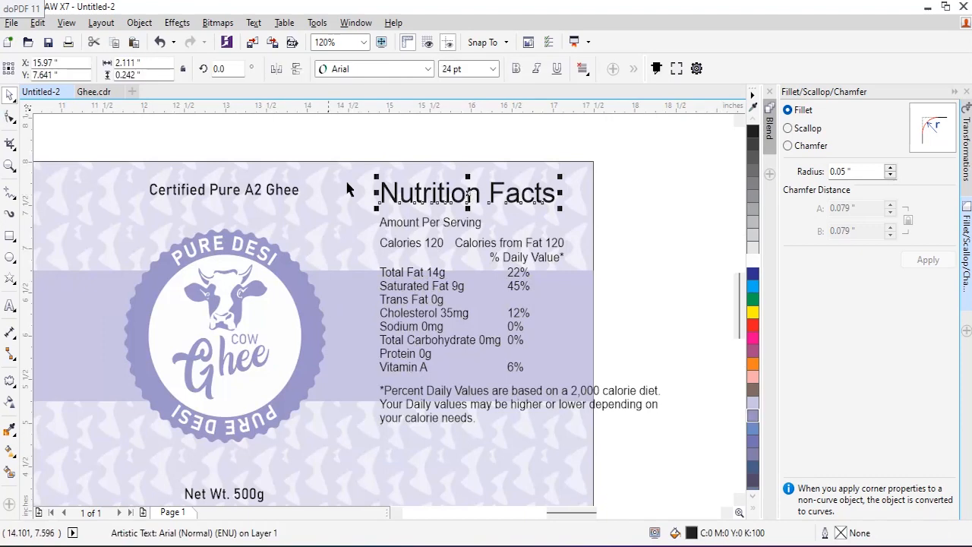
pyautogui.click(654, 245)
pyautogui.doubleClick(443, 197)
pyautogui.hotkey('ctrl', 'a')
pyautogui.hotkey('shift', 'F3')
pyautogui.press('Down')
pyautogui.press('Down')
pyautogui.press('Return')
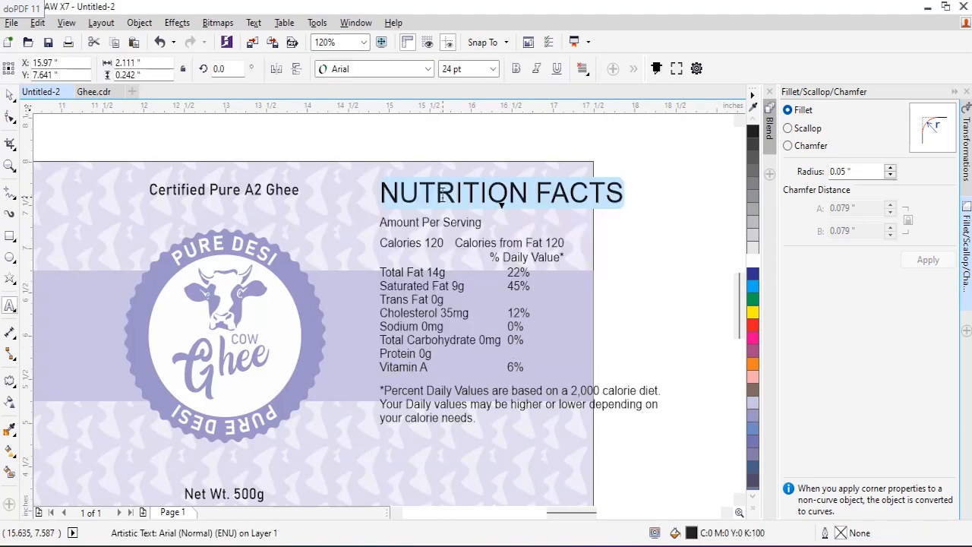
pyautogui.click(422, 69)
pyautogui.click(629, 141)
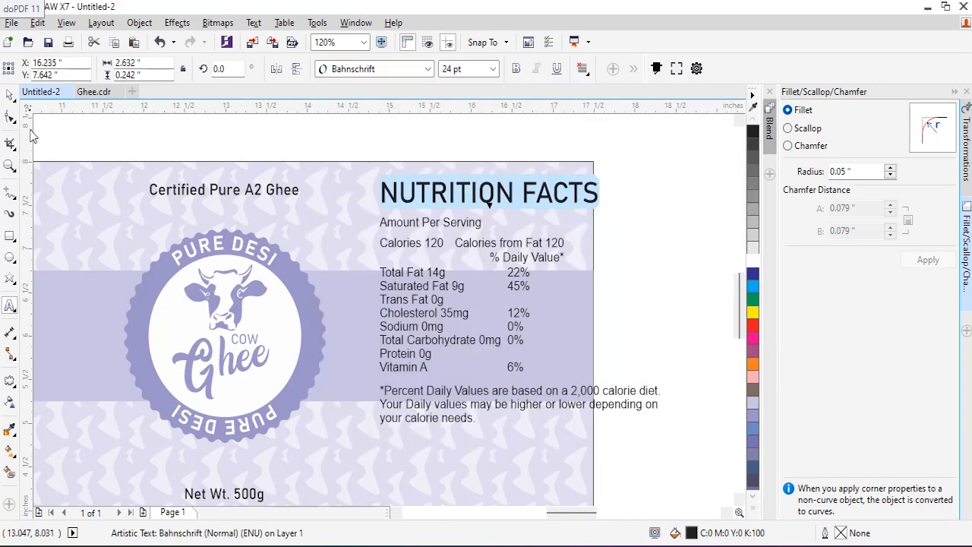
# Set the font of all nutrition text below the heading to Bahnschrift.
pyautogui.moveTo(352, 221); pyautogui.dragTo(352, 222)
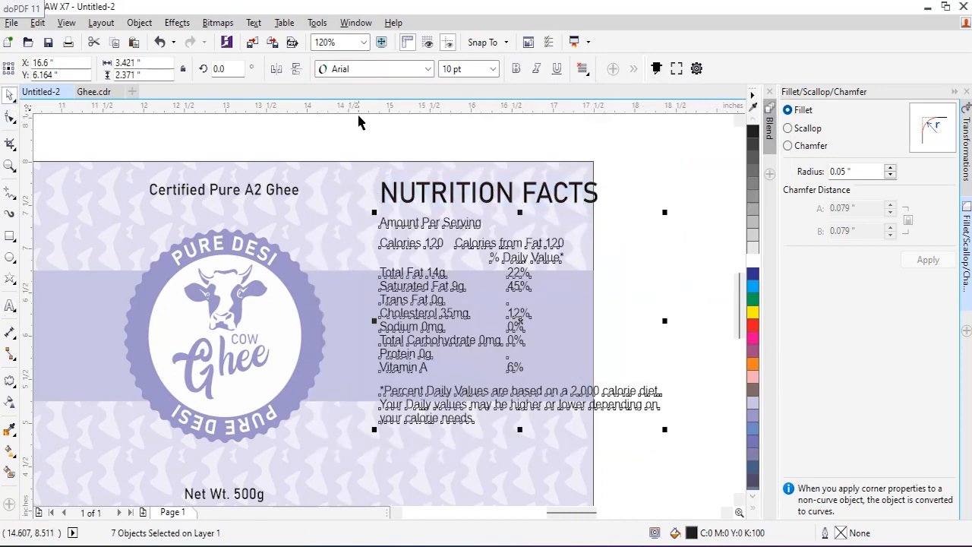
pyautogui.click(386, 68)
pyautogui.click(380, 104)
pyautogui.click(655, 290)
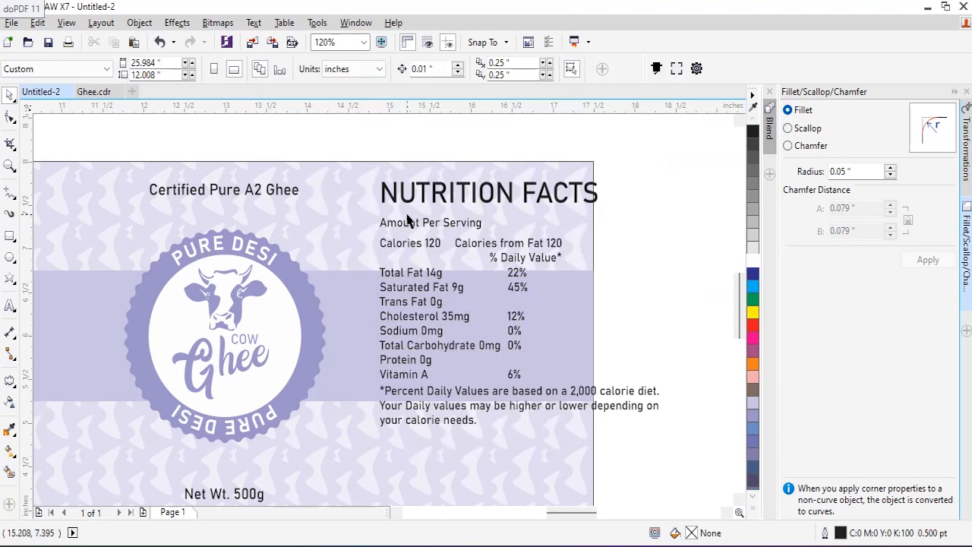
# Shrink the Percent Daily Values footnote below the nutrition list to about 6.4 pt so it fits inside the label.
pyautogui.click(507, 247)
pyautogui.click(591, 450)
pyautogui.click(621, 404)
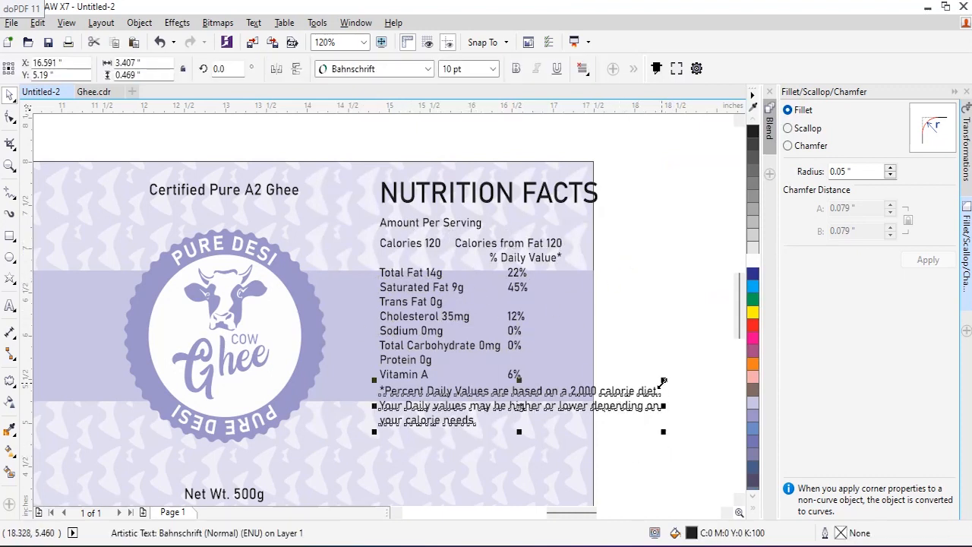
pyautogui.moveTo(664, 381); pyautogui.dragTo(557, 384)
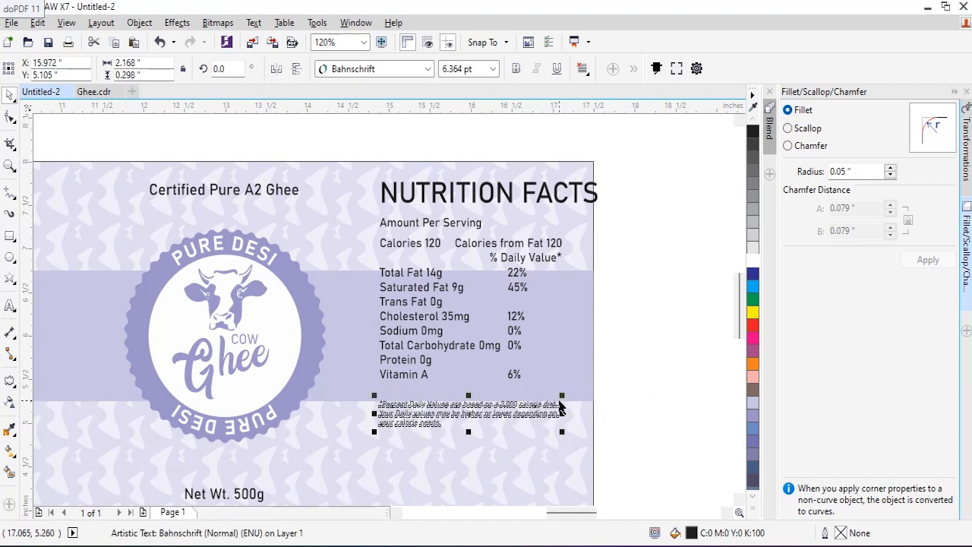
# Right-align the percentage column and the "% Daily Value*" text with the end of the "Calories from Fat 120" line.
pyautogui.click(516, 283)
pyautogui.keyDown('shift'); pyautogui.click(536, 258); pyautogui.keyUp('shift')
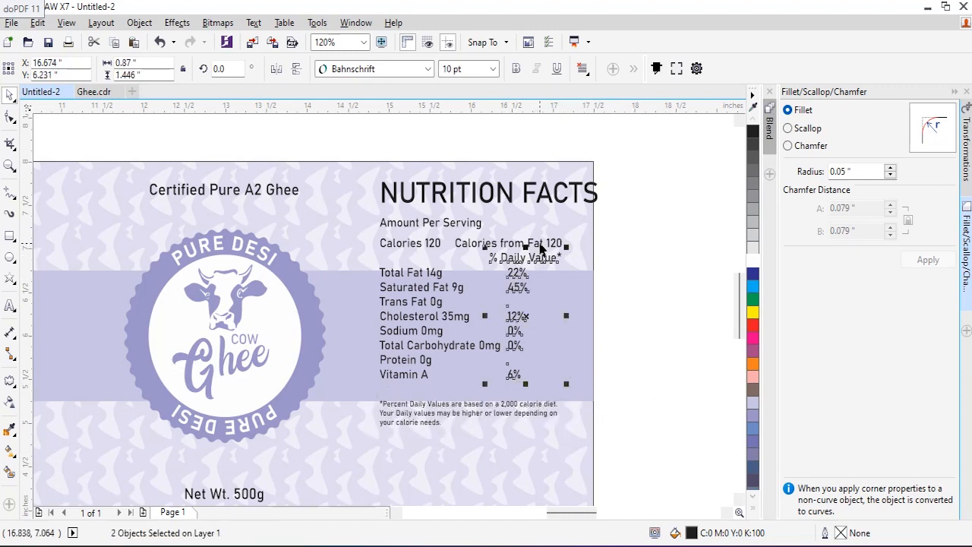
pyautogui.keyDown('shift'); pyautogui.click(546, 244); pyautogui.keyUp('shift')
pyautogui.press('r')
pyautogui.click(622, 283)
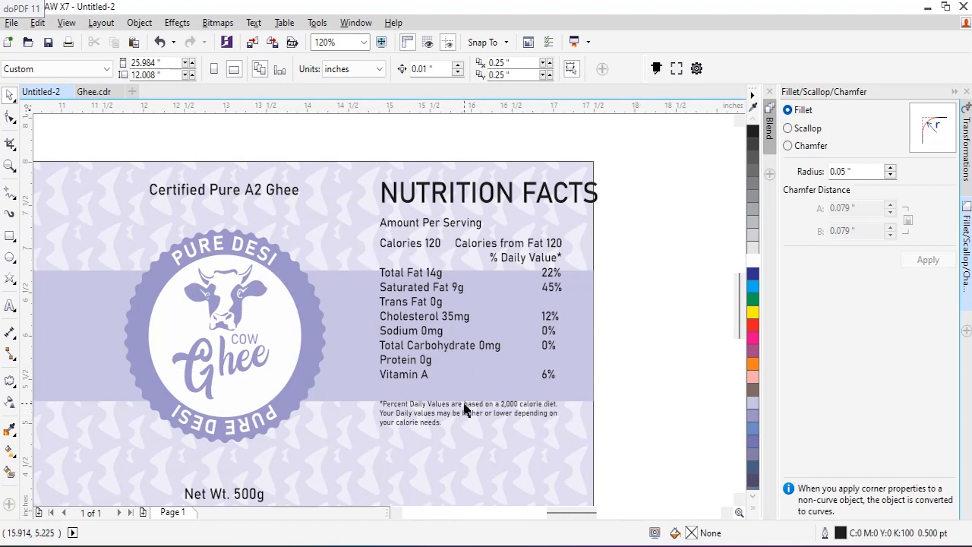
# Make the NUTRITION FACTS heading bold and shrink it to about 20.4 pt to match the text width below.
pyautogui.click(593, 191)
pyautogui.click(516, 70)
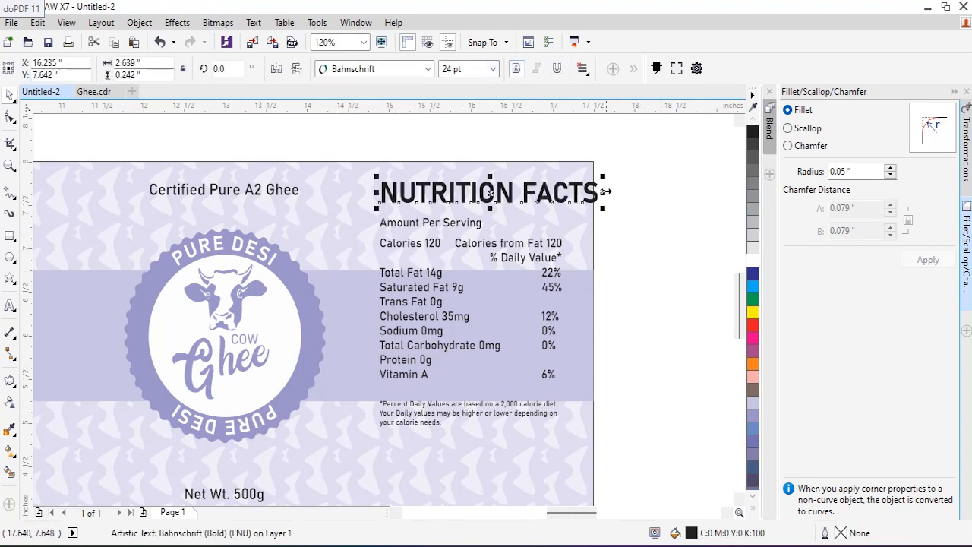
pyautogui.moveTo(610, 177); pyautogui.dragTo(572, 180)
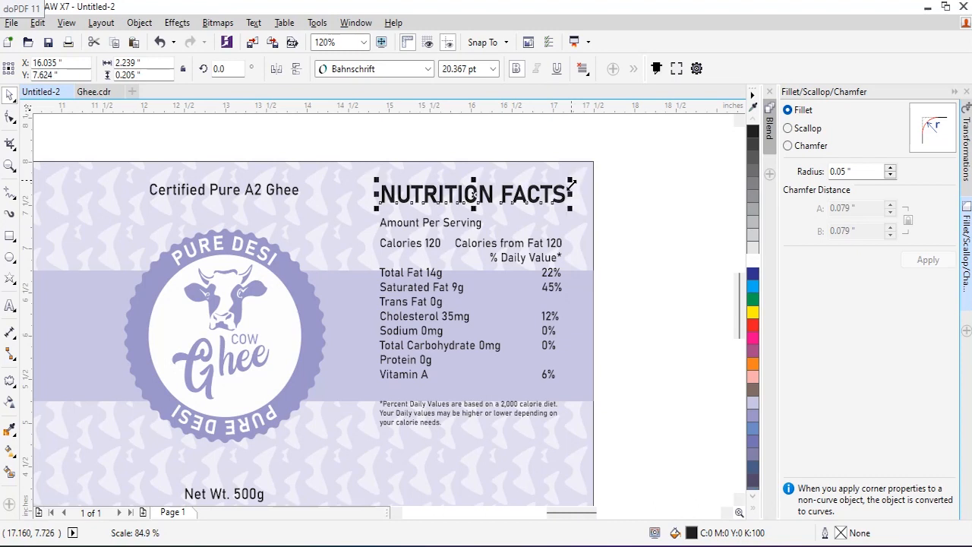
pyautogui.click(388, 158)
# Group all the nutrition text and draw a rectangle about 2.49 by 3.09 inches around it.
pyautogui.moveTo(372, 204); pyautogui.dragTo(595, 478)
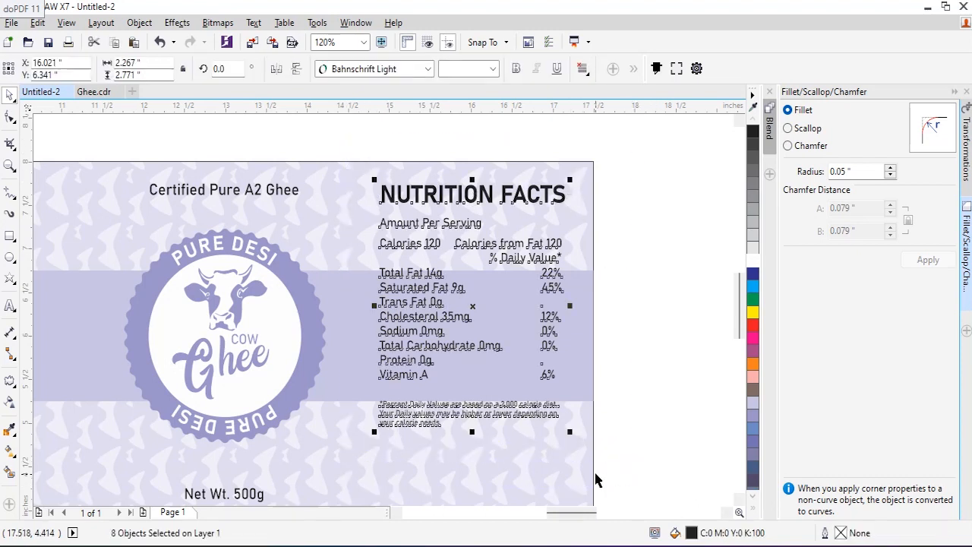
pyautogui.hotkey('ctrl', 'g')
pyautogui.click(11, 236)
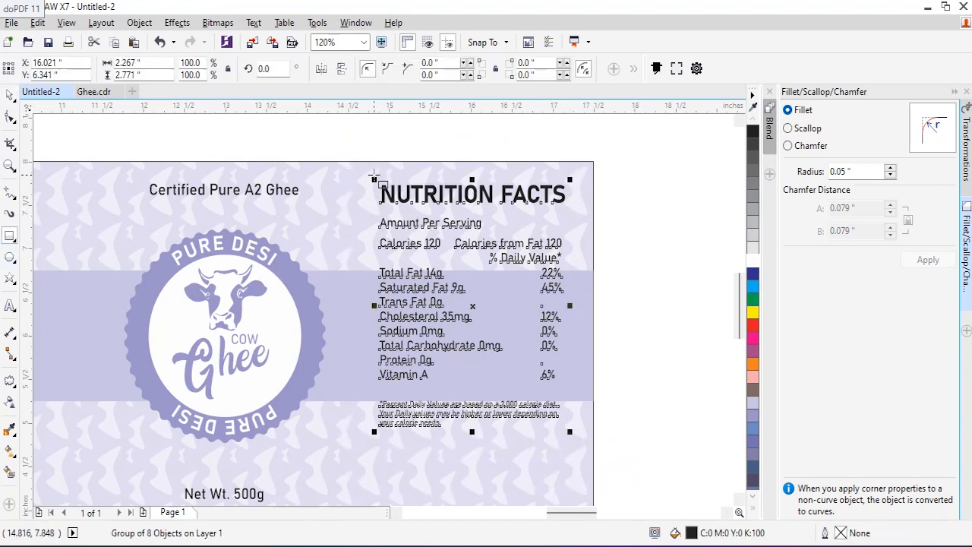
pyautogui.moveTo(373, 174); pyautogui.dragTo(578, 442)
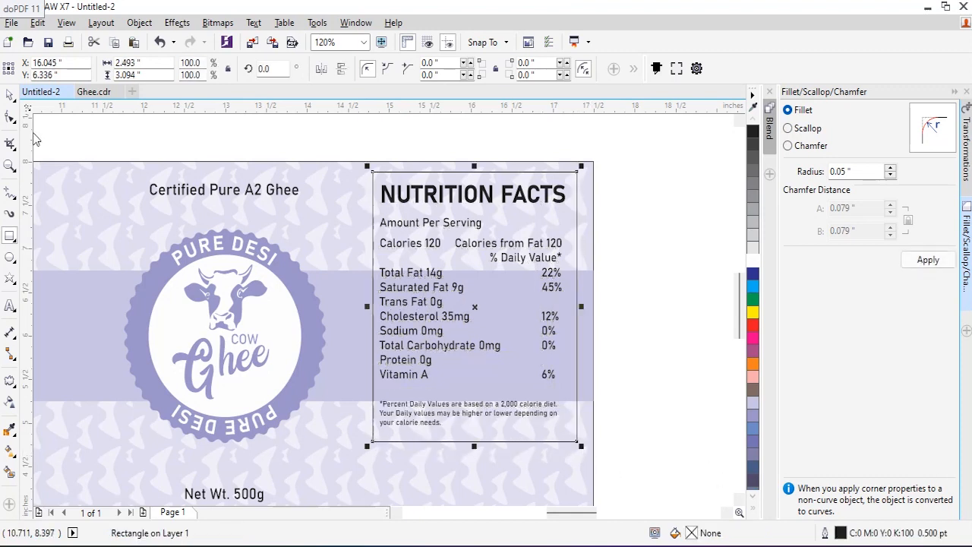
# Round all four corners of the nutrition rectangle to a radius of about 0.061 inch.
pyautogui.press('F10')
pyautogui.moveTo(375, 174); pyautogui.dragTo(377, 179)
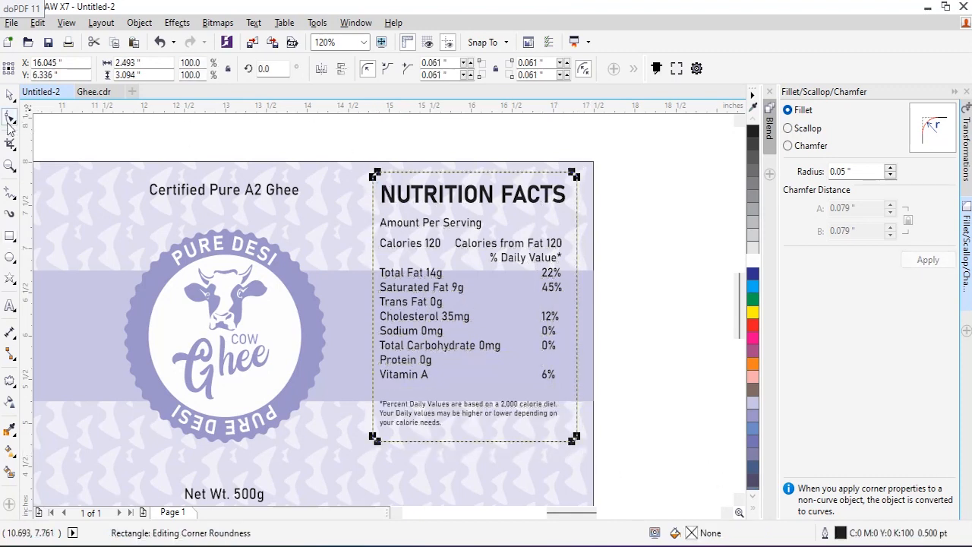
pyautogui.click(10, 95)
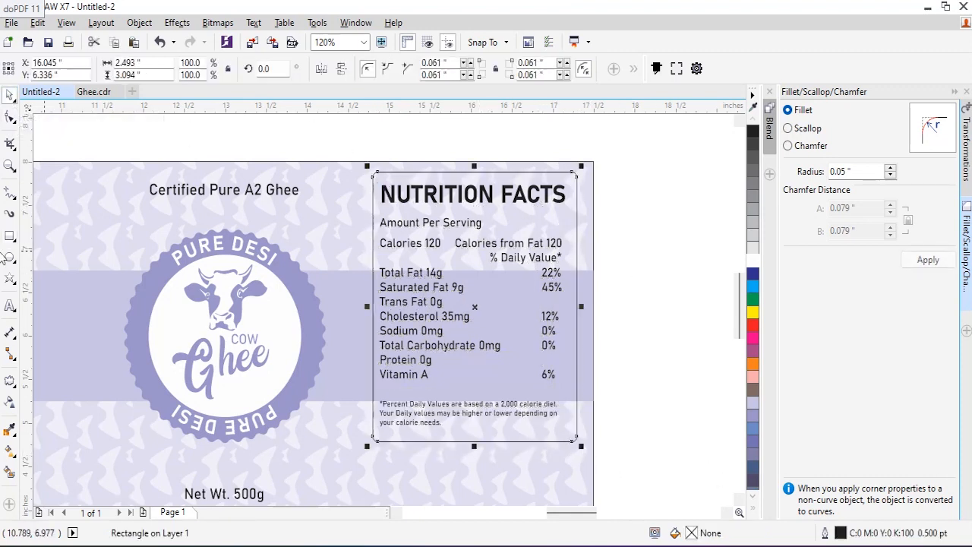
# Fill the nutrition rectangle with the light lavender sampled from the label background and remove its outline.
pyautogui.click(10, 429)
pyautogui.click(401, 478)
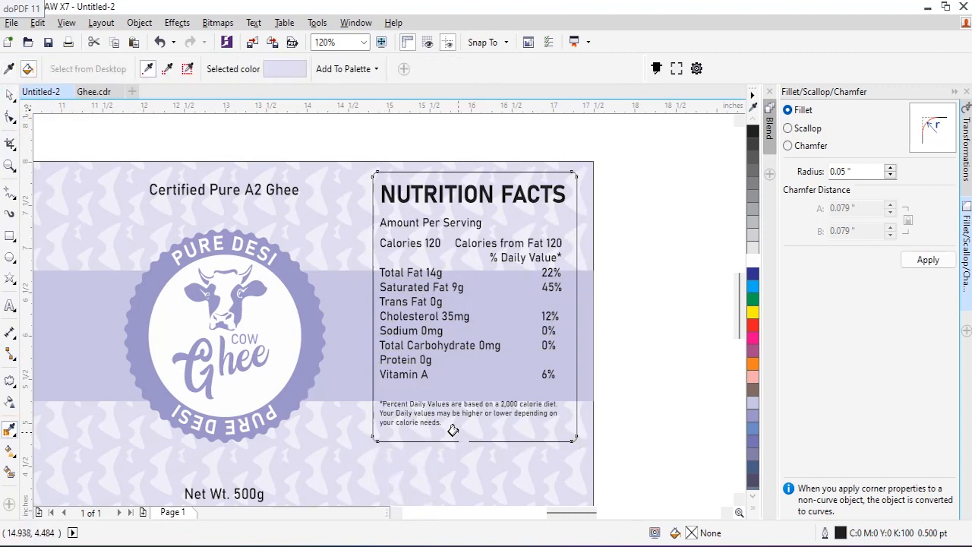
pyautogui.click(451, 427)
pyautogui.press('space')
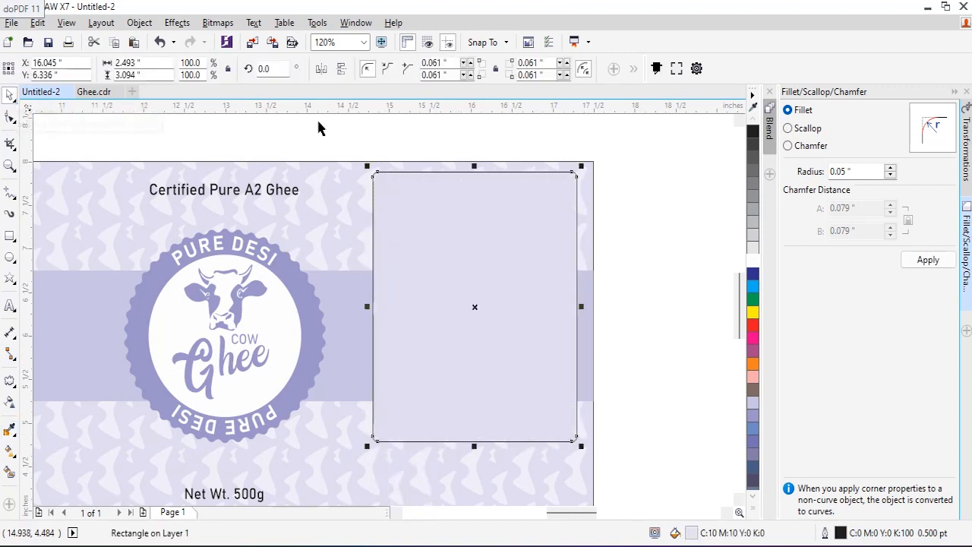
pyautogui.click(755, 512)
pyautogui.rightClick(704, 120)
pyautogui.click(651, 162)
# Send the lavender nutrition panel, together with the label's background pattern and band, behind the nutrition text.
pyautogui.click(575, 233)
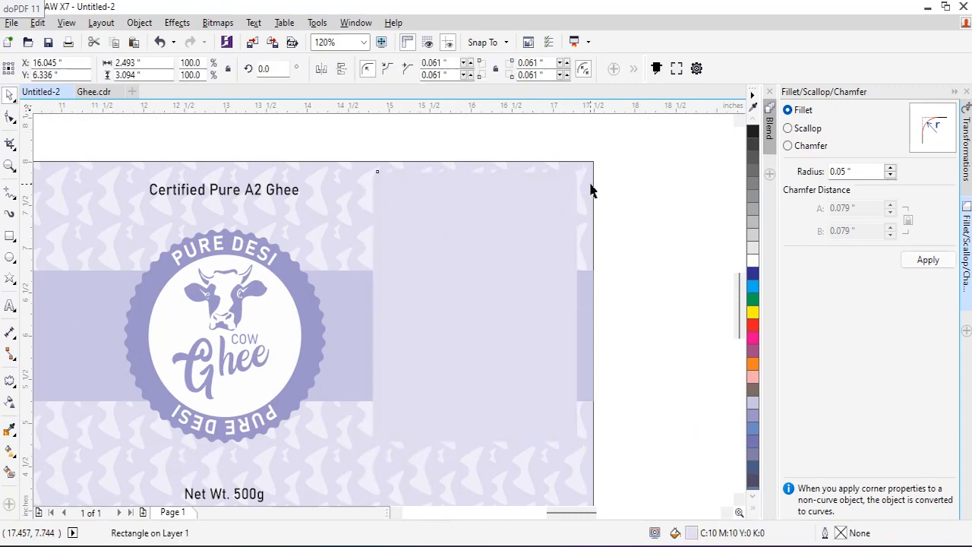
pyautogui.keyDown('shift'); pyautogui.click(589, 184); pyautogui.keyUp('shift')
pyautogui.keyDown('shift'); pyautogui.click(590, 280); pyautogui.keyUp('shift')
pyautogui.hotkey('shift', 'pagedown')
pyautogui.click(668, 266)
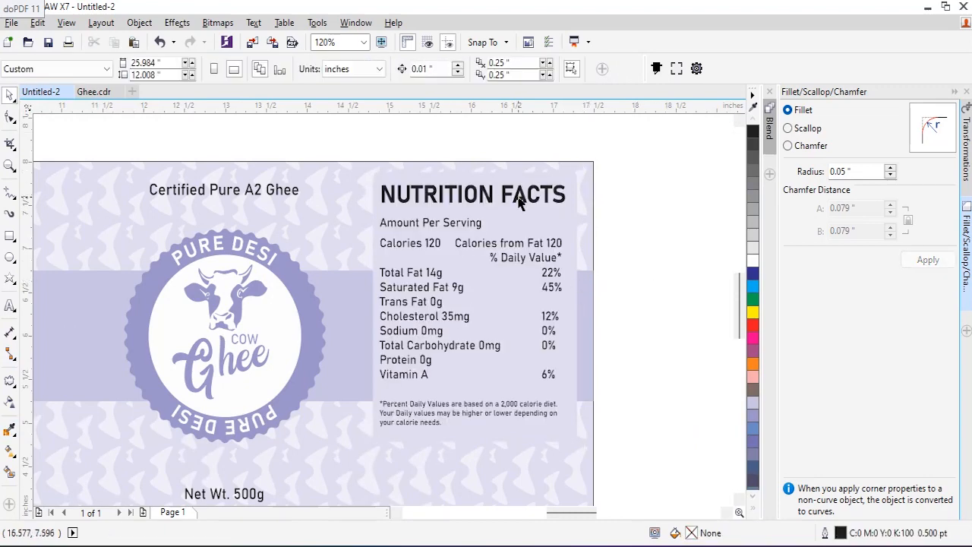
# Center the grouped nutrition text on its lavender panel.
pyautogui.click(519, 199)
pyautogui.keyDown('shift'); pyautogui.click(574, 252); pyautogui.keyUp('shift')
pyautogui.click(684, 223)
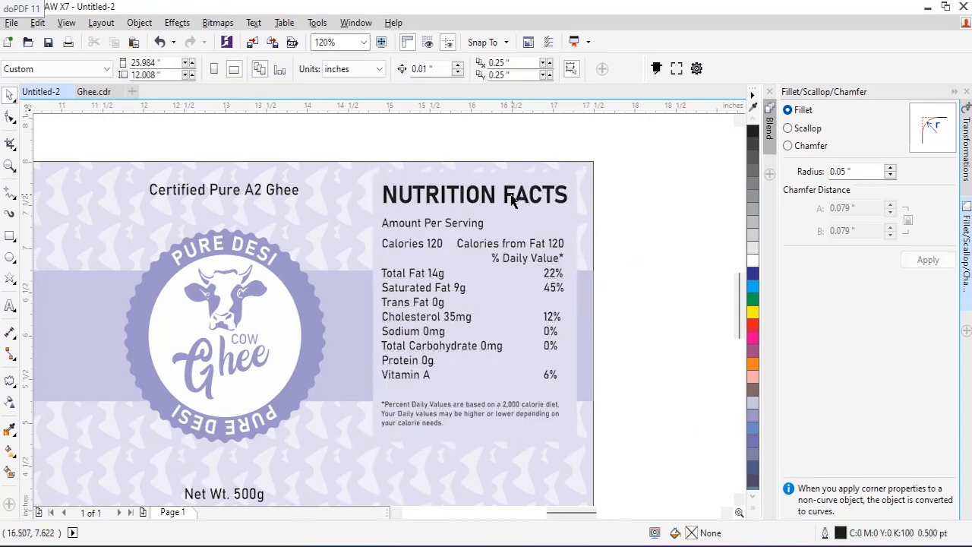
# Move the Swachh Bharat glasses logo and the fssai logo from the far pasteboard to just beside the label.
pyautogui.scroll(-5, 507, 211)
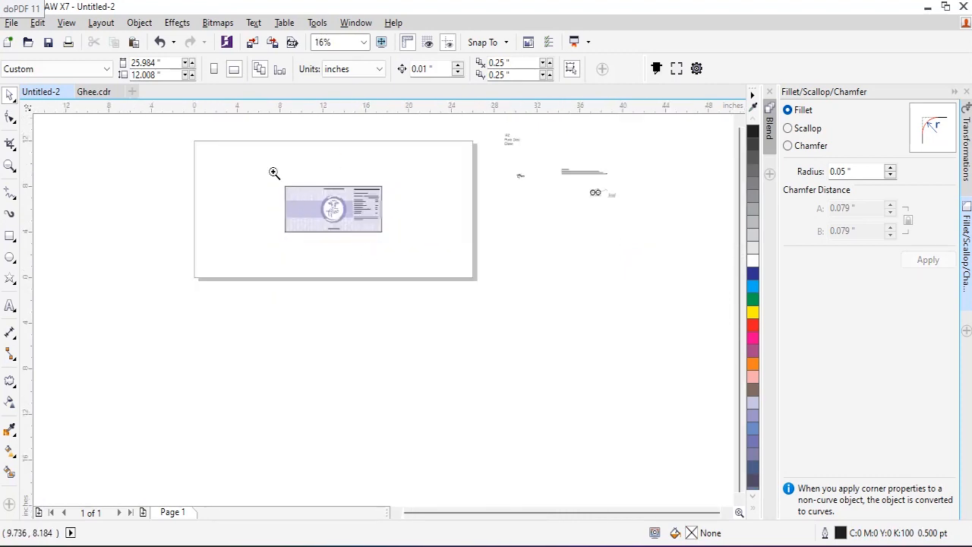
pyautogui.press('F4')
pyautogui.moveTo(720, 363); pyautogui.dragTo(328, 382)
pyautogui.click(415, 408)
# Duplicate the lavender nutrition panel onto the opposite end of the label, on the other side of the badge.
pyautogui.press('F2')
pyautogui.moveTo(99, 297); pyautogui.dragTo(433, 400)
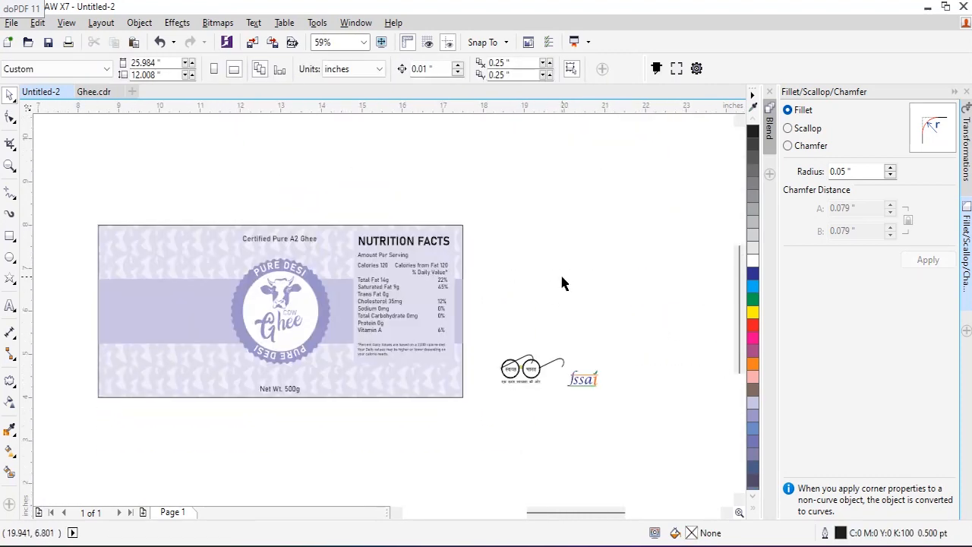
pyautogui.click(422, 364)
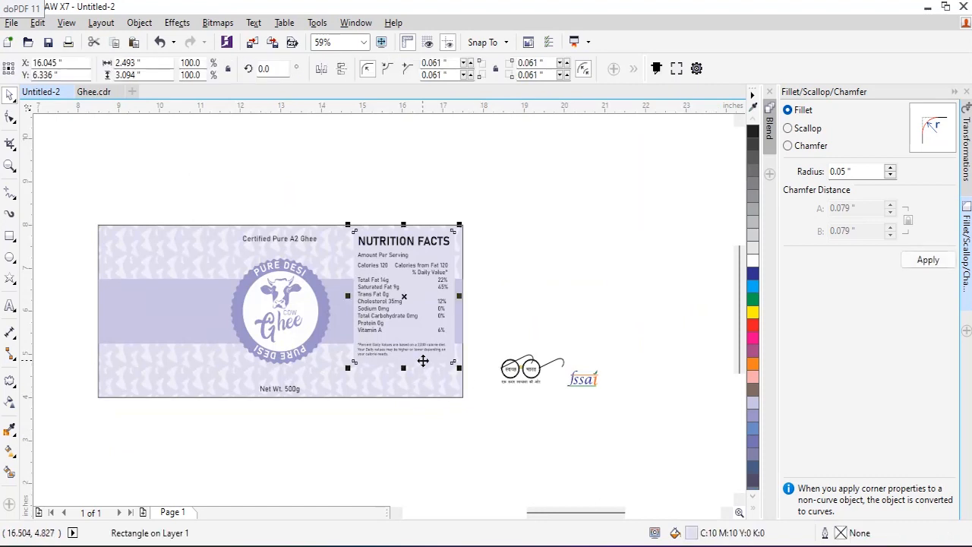
pyautogui.moveTo(422, 361); pyautogui.dragTo(180, 369)
# Move the fssai logo and the Swachh Bharat glasses logo onto the lower part of the empty lavender panel.
pyautogui.moveTo(612, 432); pyautogui.dragTo(559, 340)
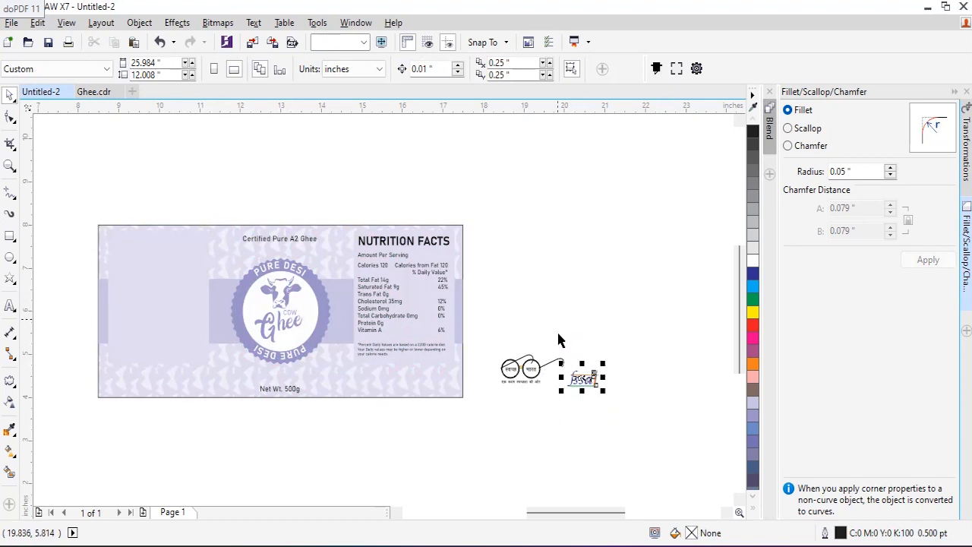
pyautogui.moveTo(581, 378); pyautogui.dragTo(133, 339)
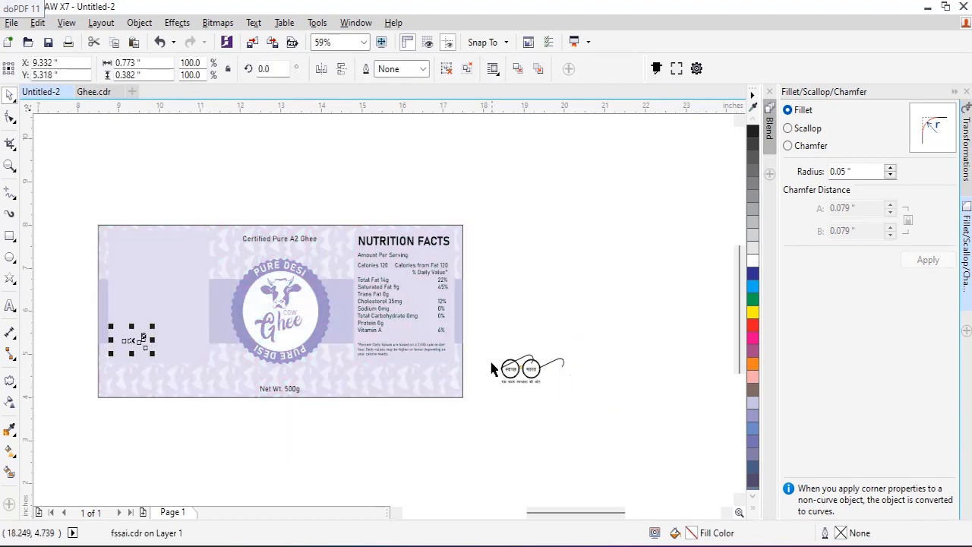
pyautogui.click(492, 369)
pyautogui.moveTo(530, 380); pyautogui.dragTo(194, 357)
pyautogui.moveTo(45, 299); pyautogui.dragTo(242, 415)
# Shrink the Swachh Bharat glasses logo to about 0.72 by 0.31 inch.
pyautogui.press('F2')
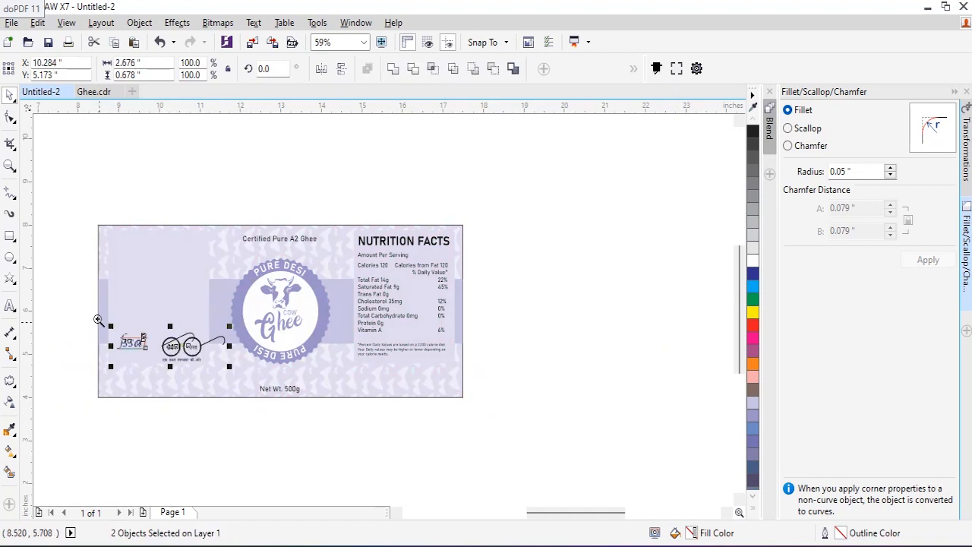
pyautogui.moveTo(97, 321); pyautogui.dragTo(319, 422)
pyautogui.moveTo(466, 434); pyautogui.dragTo(212, 155)
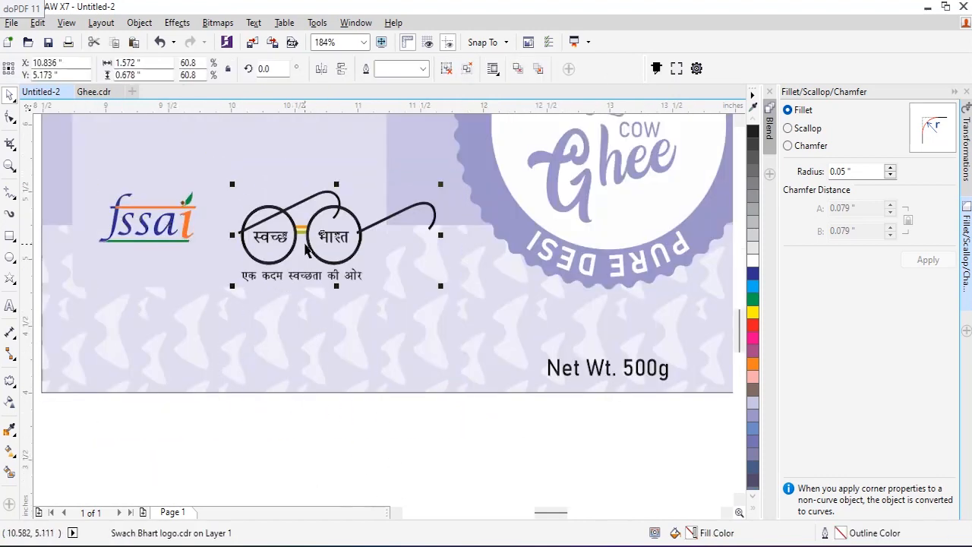
pyautogui.moveTo(441, 285); pyautogui.dragTo(333, 236)
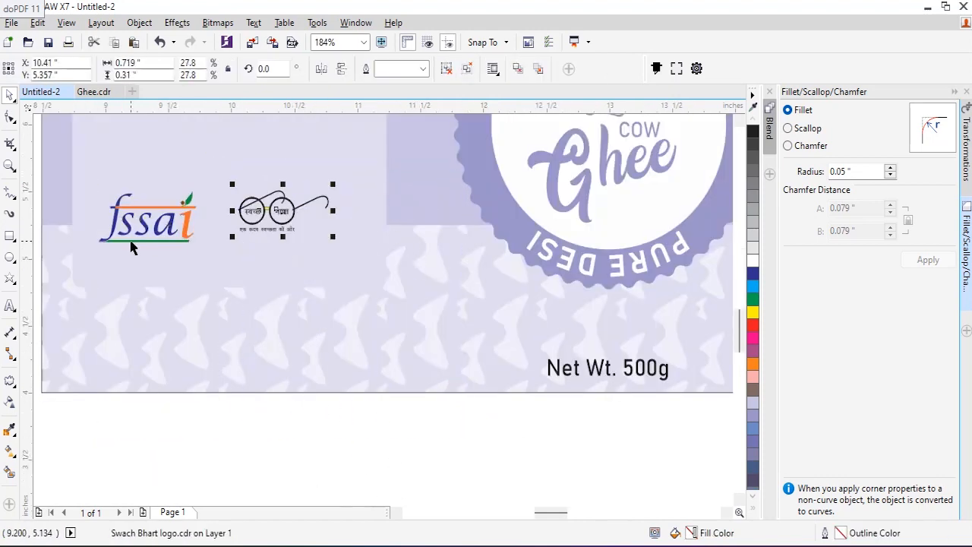
# Move the Swachh Bharat glasses logo to just above the fssai logo on the empty panel.
pyautogui.click(190, 231)
pyautogui.scroll(-2, 275, 258)
pyautogui.click(275, 230)
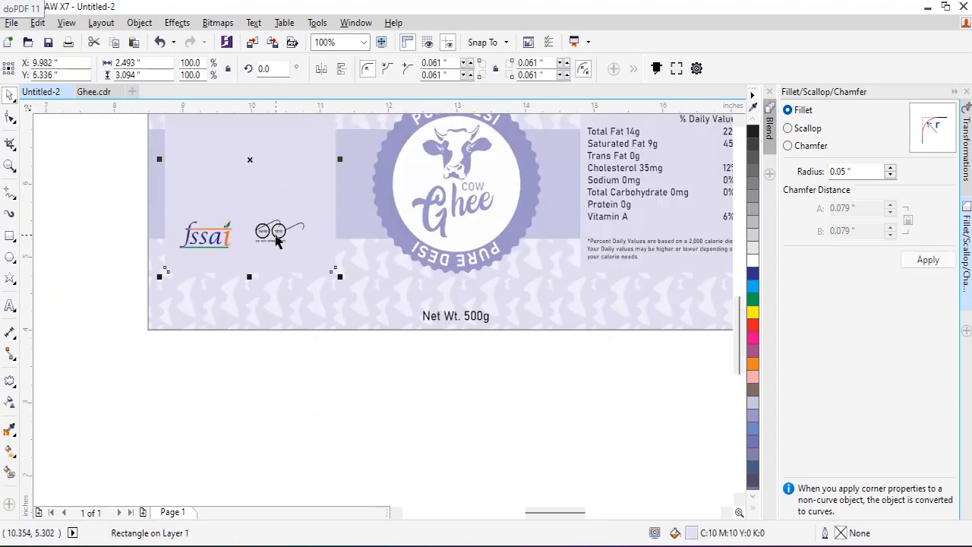
pyautogui.click(272, 227)
pyautogui.moveTo(271, 229); pyautogui.dragTo(193, 187)
# Shrink the fssai logo to about 0.52 by 0.26 inch and left-align it with the glasses logo above.
pyautogui.moveTo(113, 225)
pyautogui.mouseDown()
pyautogui.moveTo(274, 282)
pyautogui.moveTo(266, 292)
pyautogui.mouseUp()
pyautogui.moveTo(239, 253); pyautogui.dragTo(221, 241)
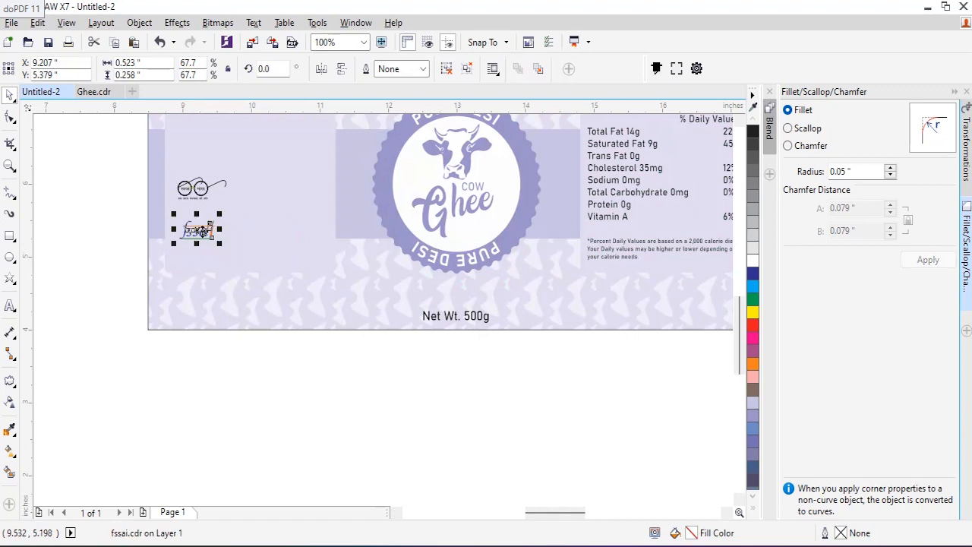
pyautogui.keyDown('shift'); pyautogui.click(196, 205); pyautogui.keyUp('shift')
pyautogui.click(108, 263)
# Move the Benefits text block from the pasteboard onto the lavender panel above the two logos.
pyautogui.scroll(-2, 114, 344)
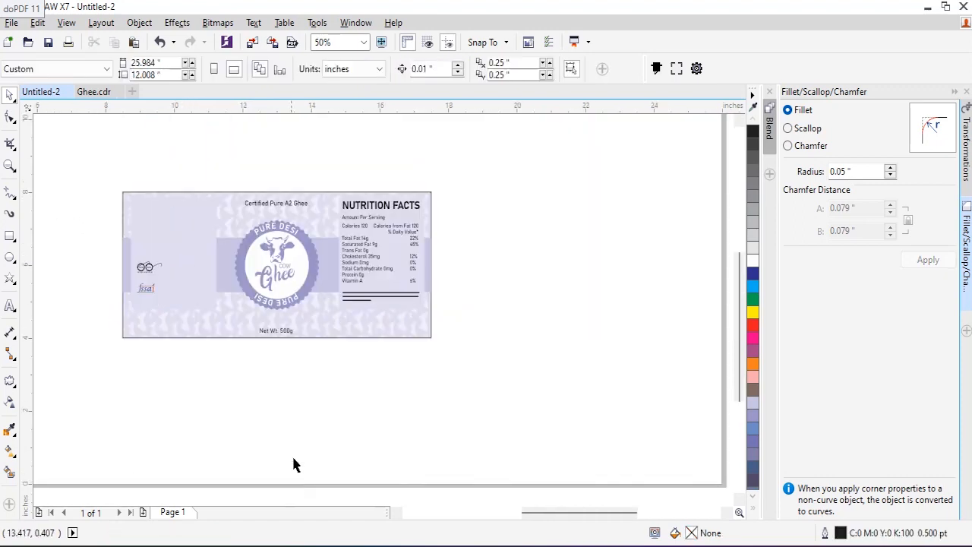
pyautogui.click(573, 245)
pyautogui.hotkey('shift', 'F2')
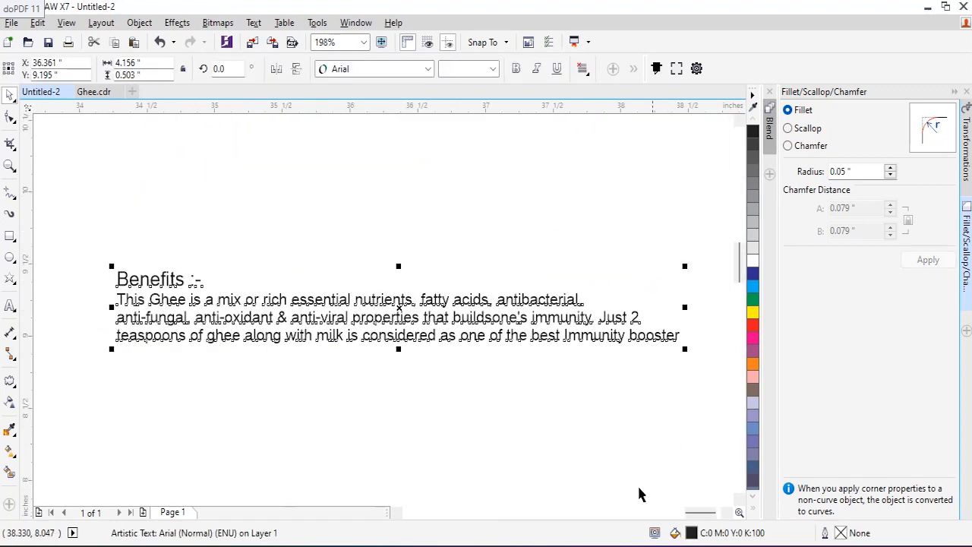
pyautogui.press('F4')
pyautogui.moveTo(648, 293); pyautogui.dragTo(81, 338)
pyautogui.press('F2')
pyautogui.moveTo(41, 308); pyautogui.dragTo(172, 395)
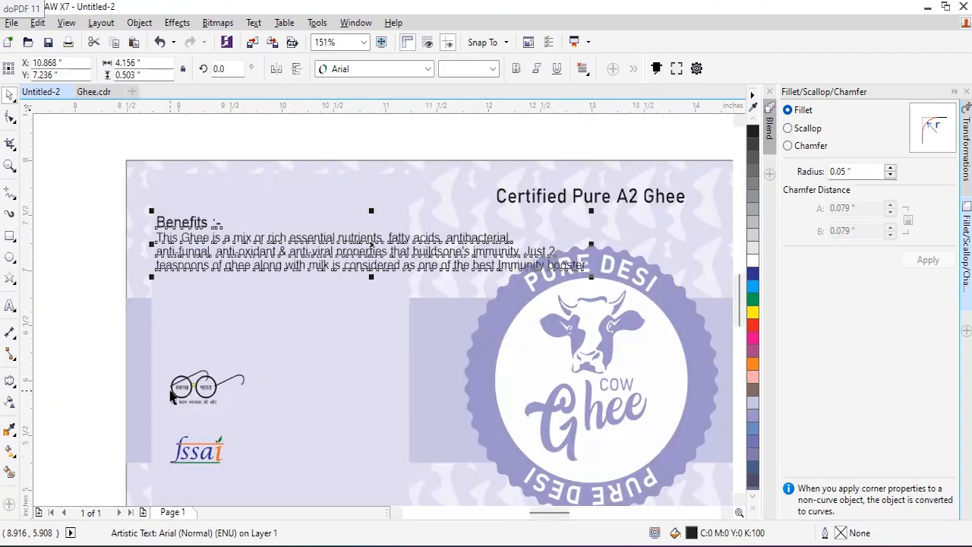
# Convert the Benefits text to paragraph text and resize its frame to about 2.28 by 1.1 inches within the panel.
pyautogui.hotkey('ctrl', 'F8')
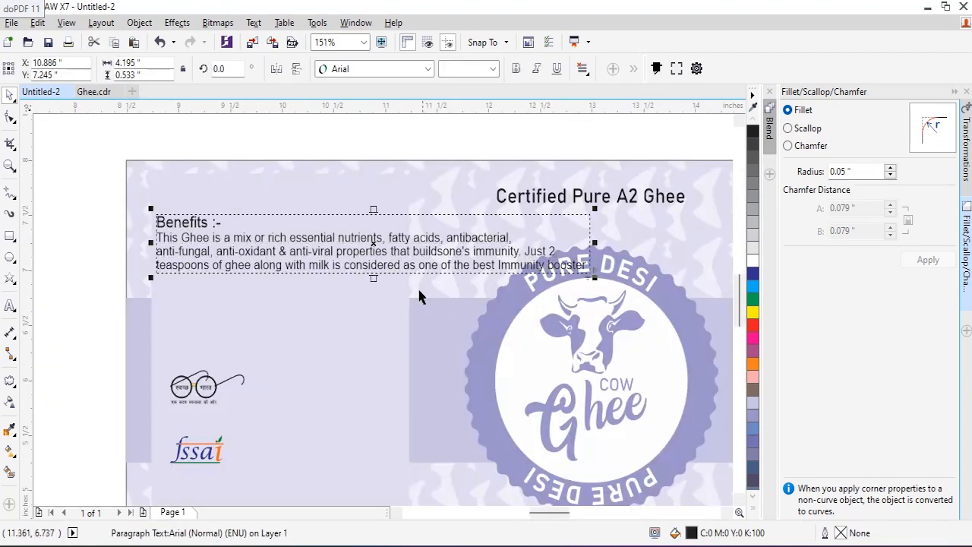
pyautogui.moveTo(373, 280); pyautogui.dragTo(373, 340)
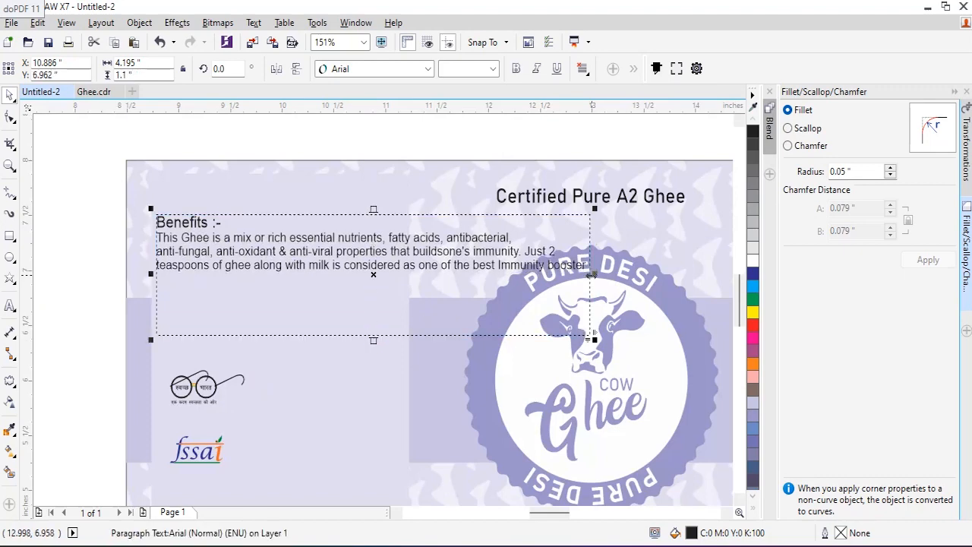
pyautogui.moveTo(594, 276); pyautogui.dragTo(393, 275)
# Change the word "Benefits" in the paragraph's heading to uppercase.
pyautogui.doubleClick(340, 265)
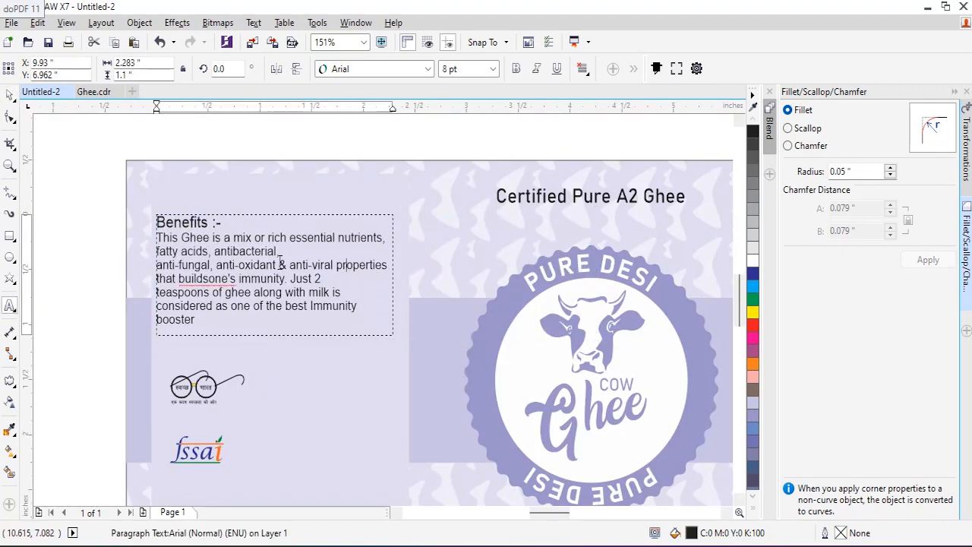
pyautogui.scroll(2, 137, 238)
pyautogui.doubleClick(287, 203)
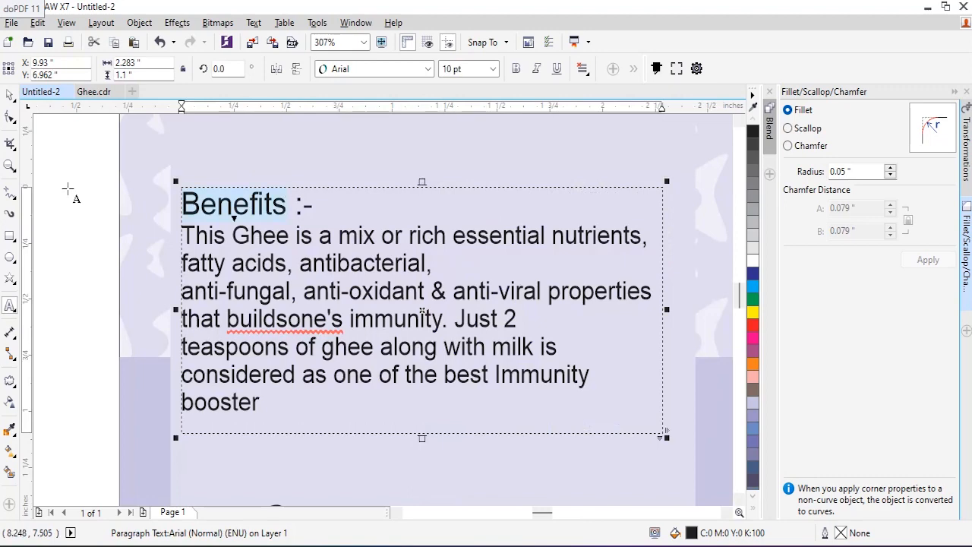
pyautogui.hotkey('shift', 'F3')
pyautogui.press('Down')
pyautogui.press('Down')
pyautogui.press('Return')
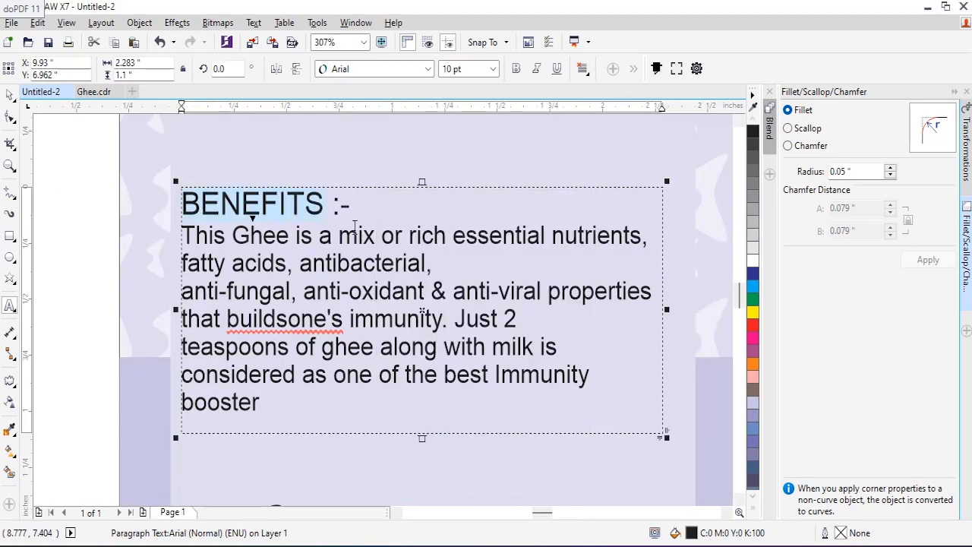
# Set the font of the entire Benefits paragraph, including its heading, to Bahnschrift.
pyautogui.hotkey('ctrl', 'a')
pyautogui.click(428, 68)
pyautogui.click(369, 93)
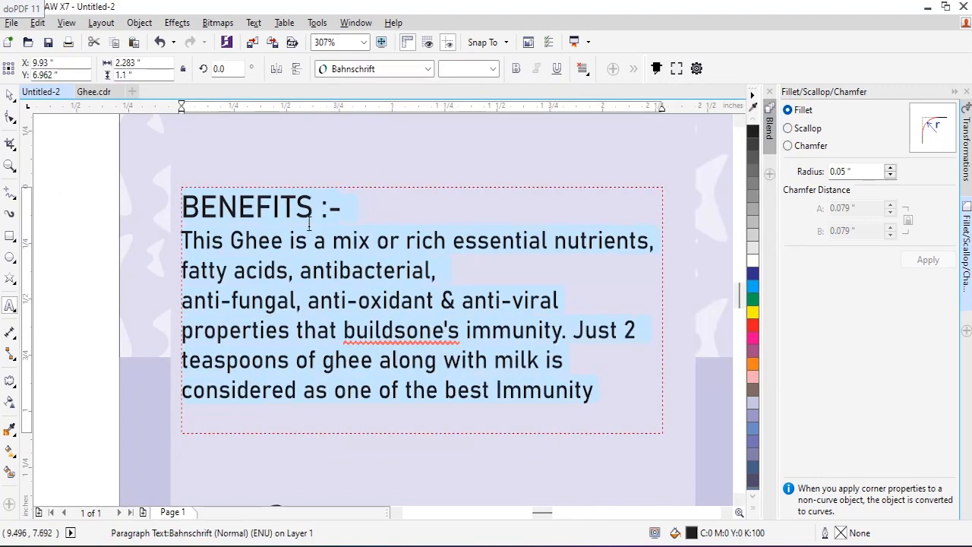
# Make the "BENEFITS :-" heading line bold, leaving the body of the paragraph in regular weight.
pyautogui.tripleClick(322, 208)
pyautogui.click(428, 68)
pyautogui.click(397, 89)
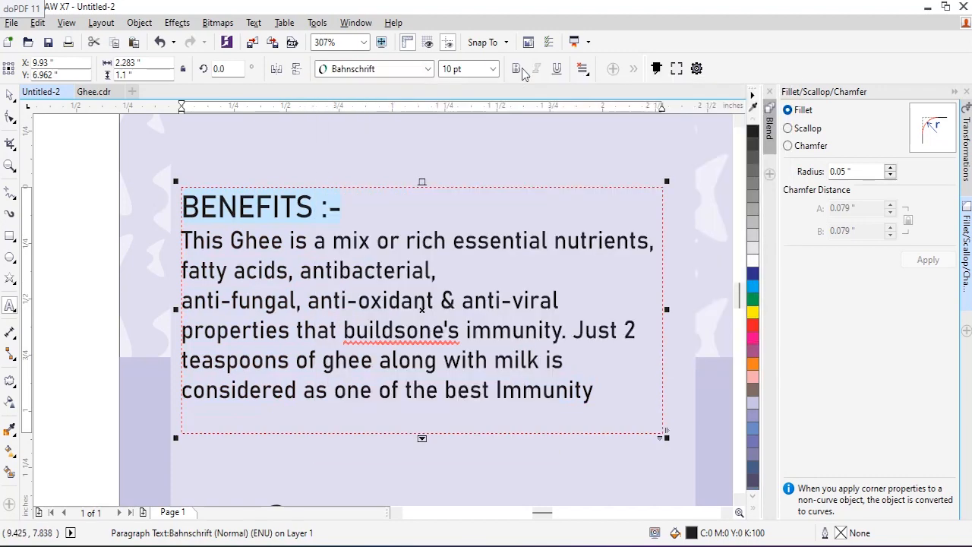
pyautogui.click(516, 69)
pyautogui.click(386, 241)
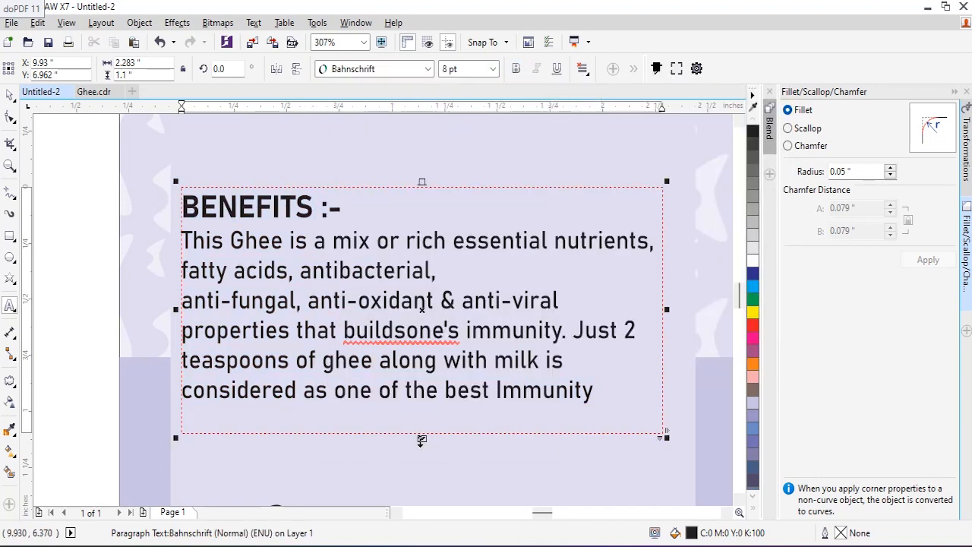
# Lengthen the Benefits text frame to about 1.16 inches and remove the line breaks after "antibacterial," and "Just 2".
pyautogui.moveTo(420, 440); pyautogui.dragTo(425, 471)
pyautogui.click(452, 268)
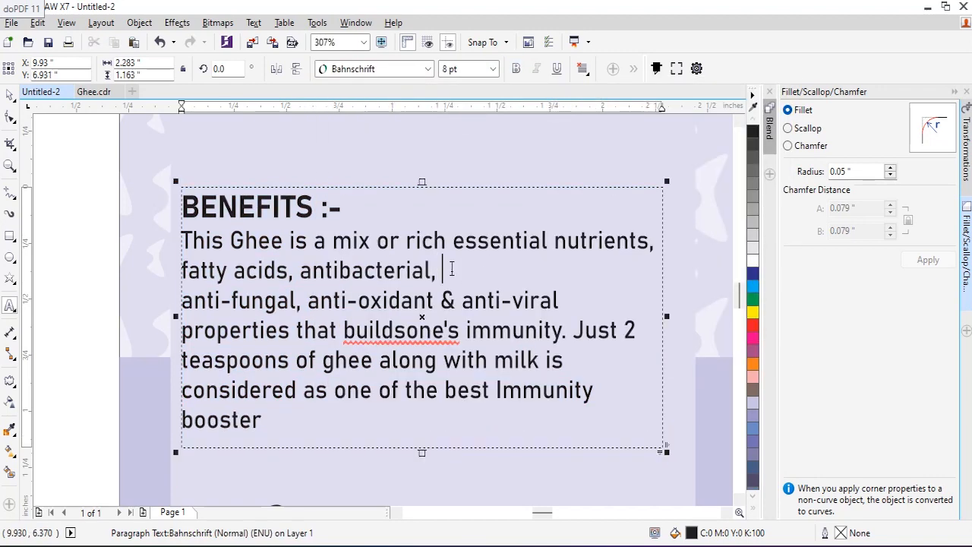
pyautogui.press('Delete')
pyautogui.click(517, 334)
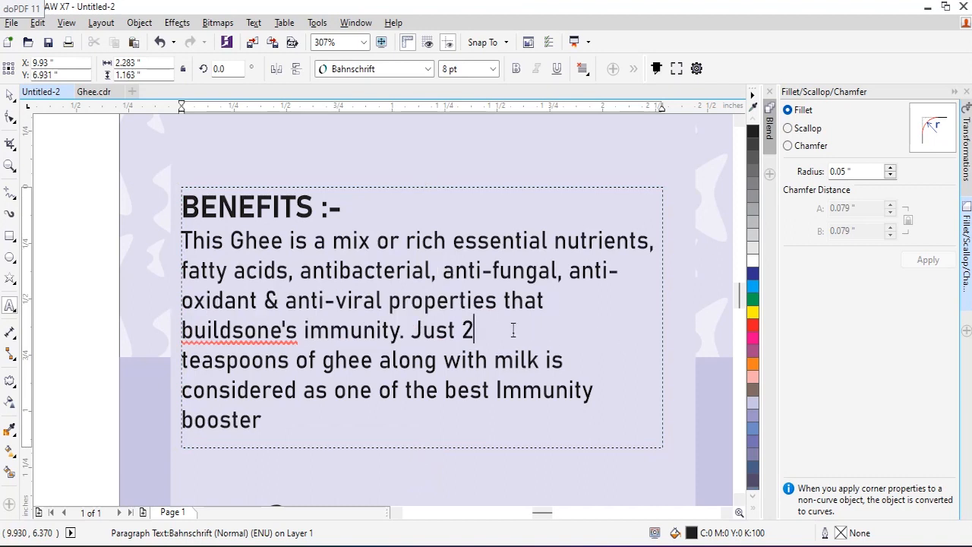
pyautogui.press('Delete')
pyautogui.click(482, 391)
# Justify the Benefits paragraph across its frame and insert a paragraph break after the heading so it keeps normal letter spacing.
pyautogui.moveTo(330, 242); pyautogui.dragTo(399, 371)
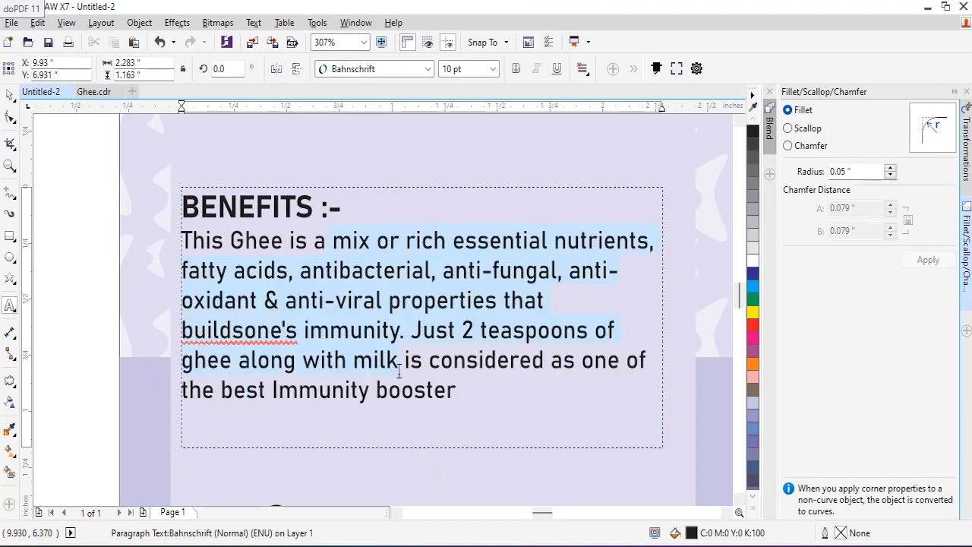
pyautogui.hotkey('ctrl', 'j')
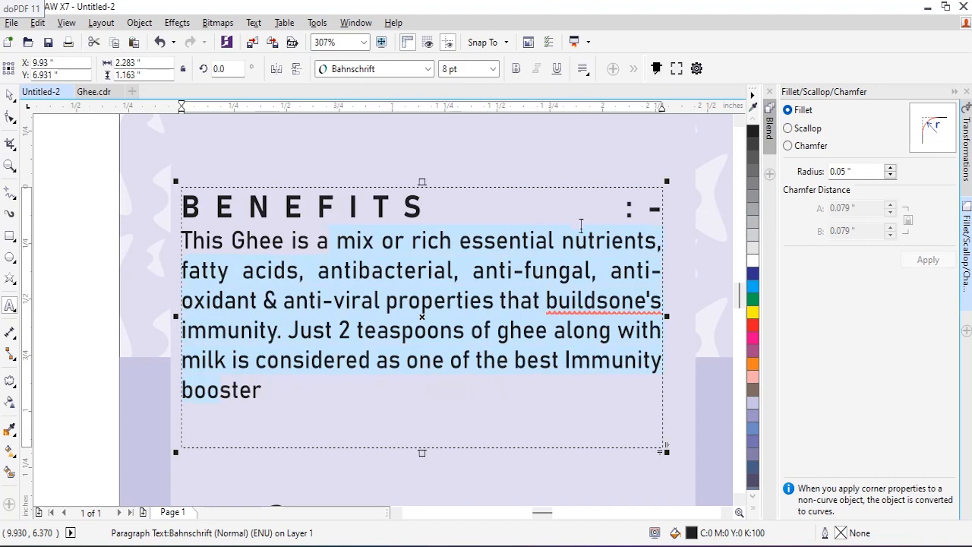
pyautogui.click(647, 206)
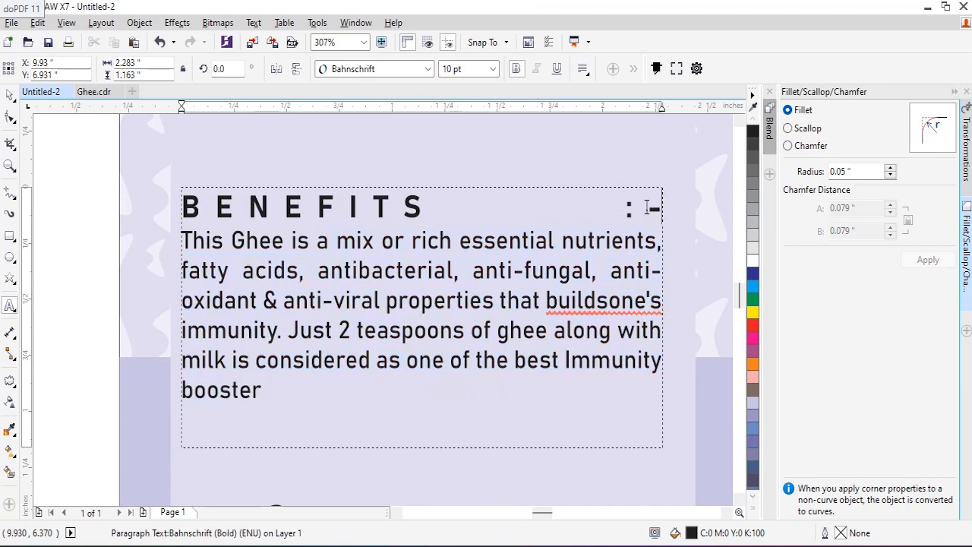
pyautogui.press('Return')
# Shorten the Benefits text frame from its lower edge so it ends closer to the last line.
pyautogui.click(9, 96)
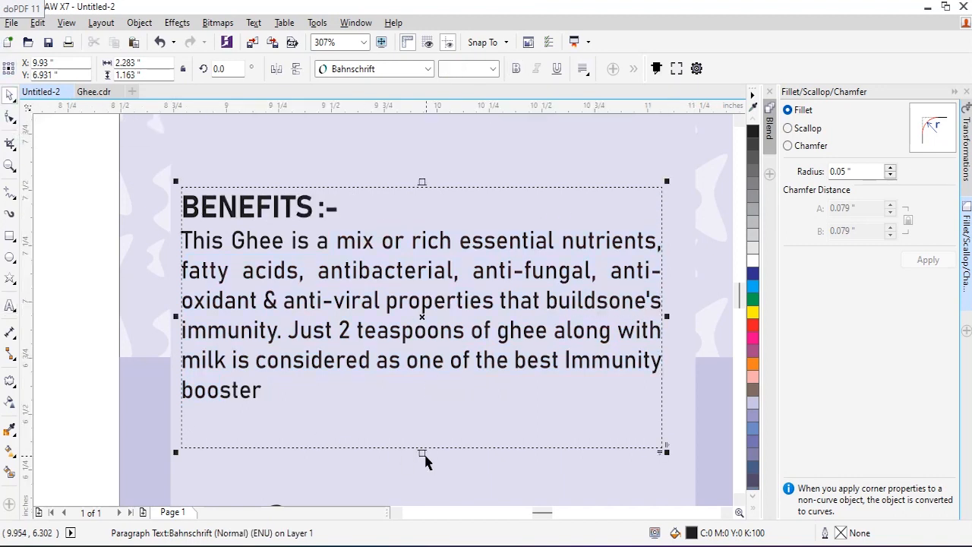
pyautogui.moveTo(423, 454); pyautogui.dragTo(425, 420)
pyautogui.scroll(-2, 319, 268)
pyautogui.click(228, 239)
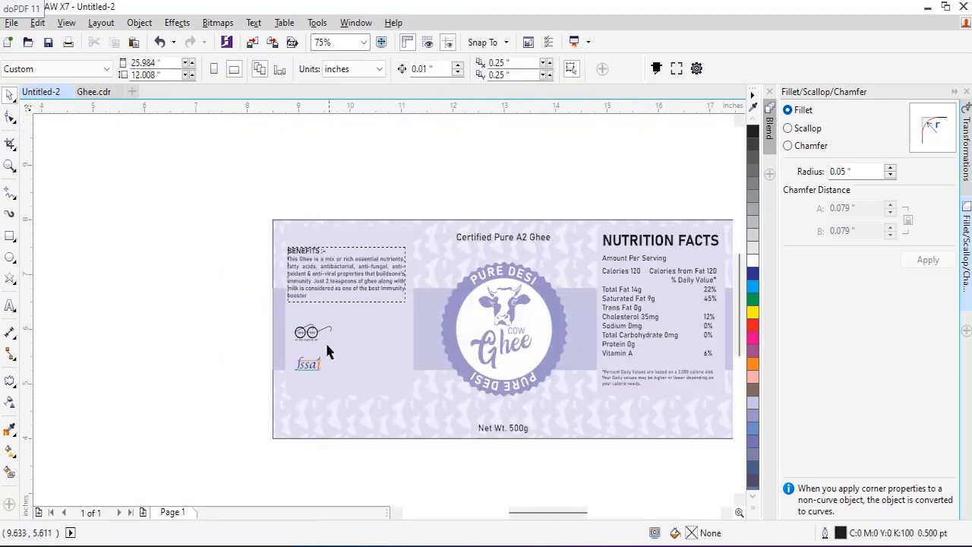
pyautogui.click(322, 344)
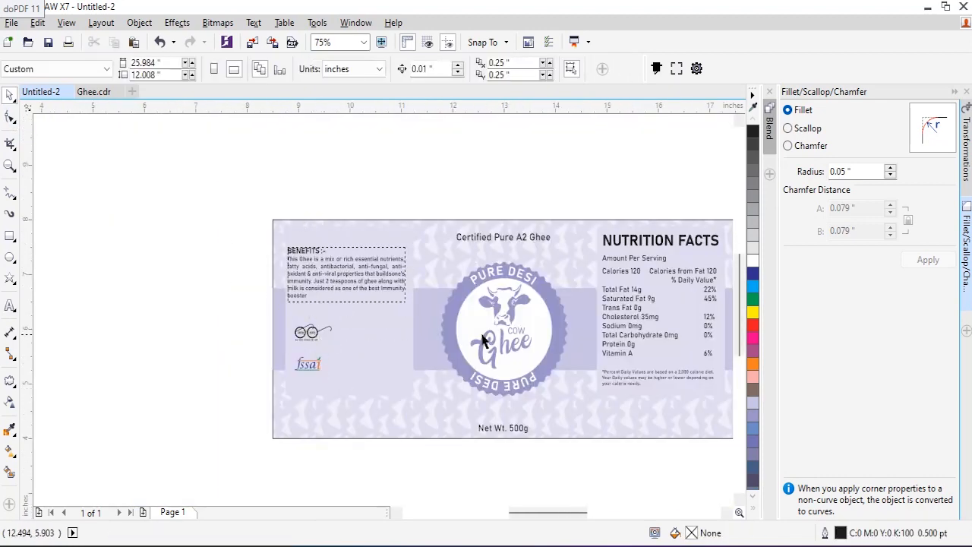
pyautogui.click(396, 281)
pyautogui.scroll(-1, 397, 281)
pyautogui.press('F2')
pyautogui.moveTo(328, 245); pyautogui.dragTo(607, 372)
pyautogui.click(691, 305)
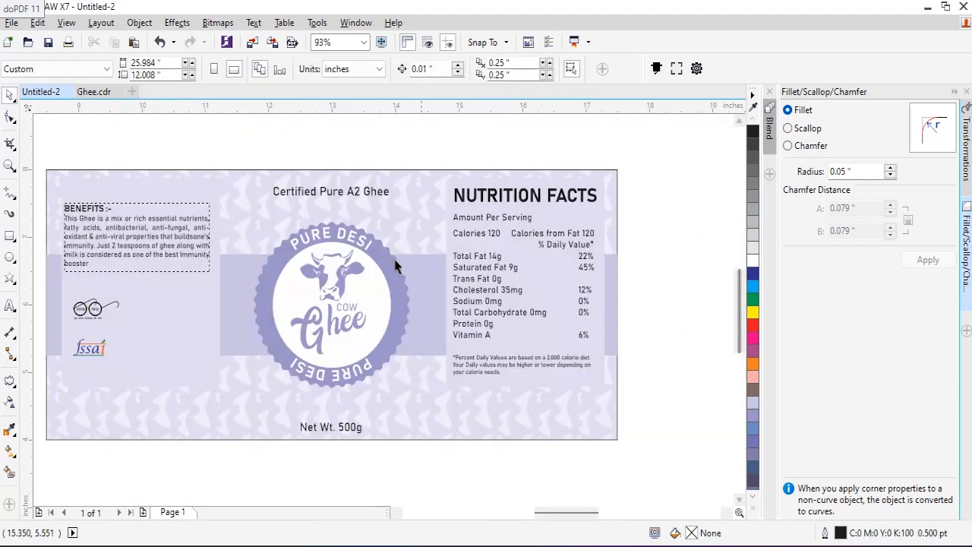
pyautogui.click(399, 266)
pyautogui.click(681, 239)
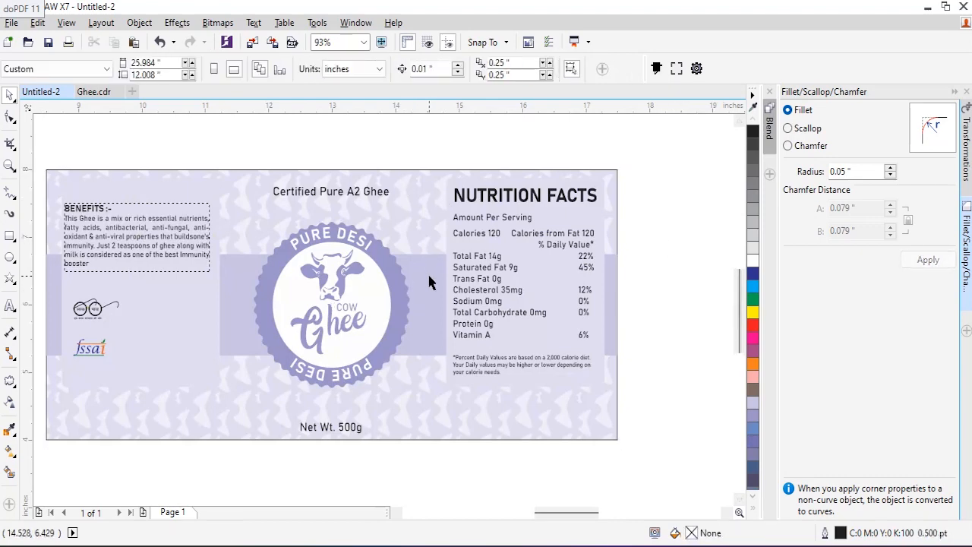
pyautogui.click(427, 275)
pyautogui.click(671, 224)
# Remove the outline from the 9 by 4 inch label background rectangle.
pyautogui.scroll(-1, 467, 156)
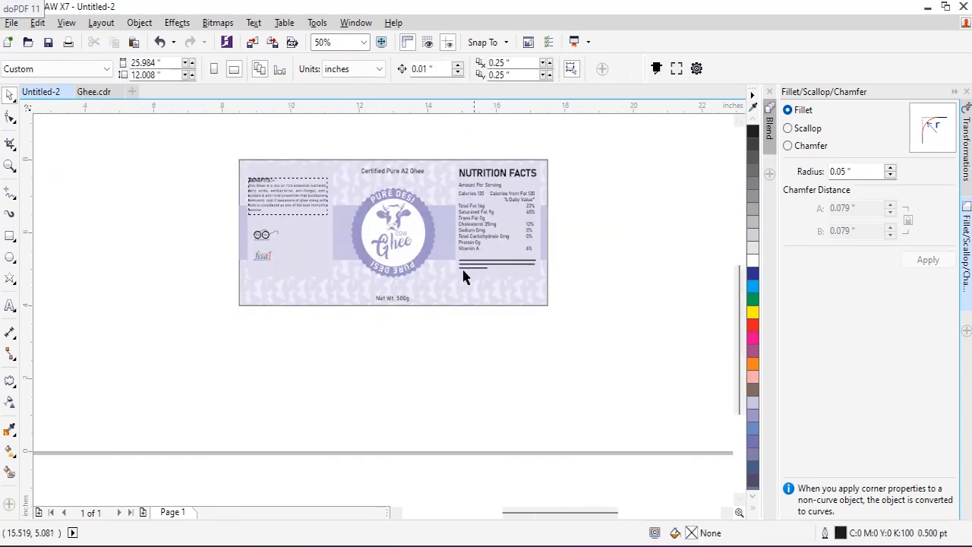
pyautogui.press('F2')
pyautogui.moveTo(200, 154); pyautogui.dragTo(705, 374)
pyautogui.click(357, 172)
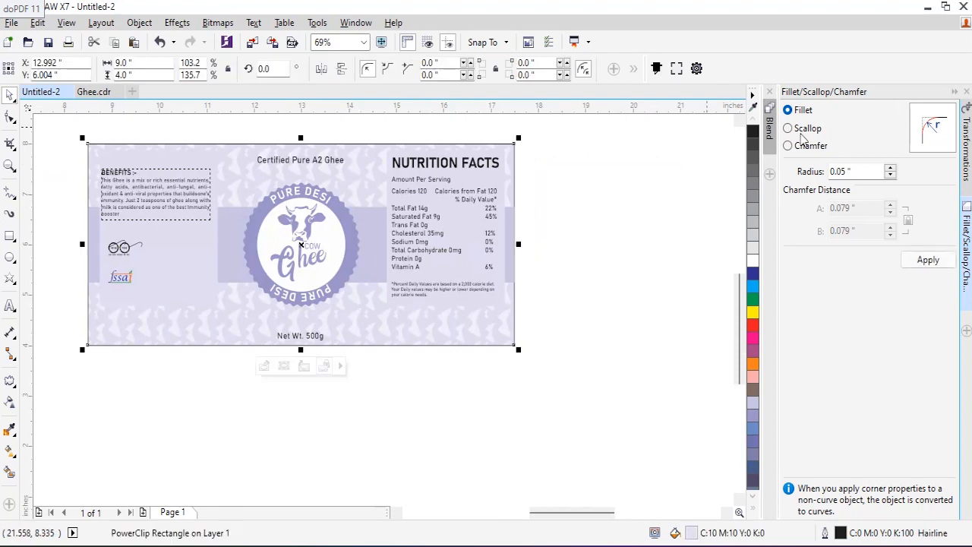
pyautogui.click(755, 509)
pyautogui.click(621, 224)
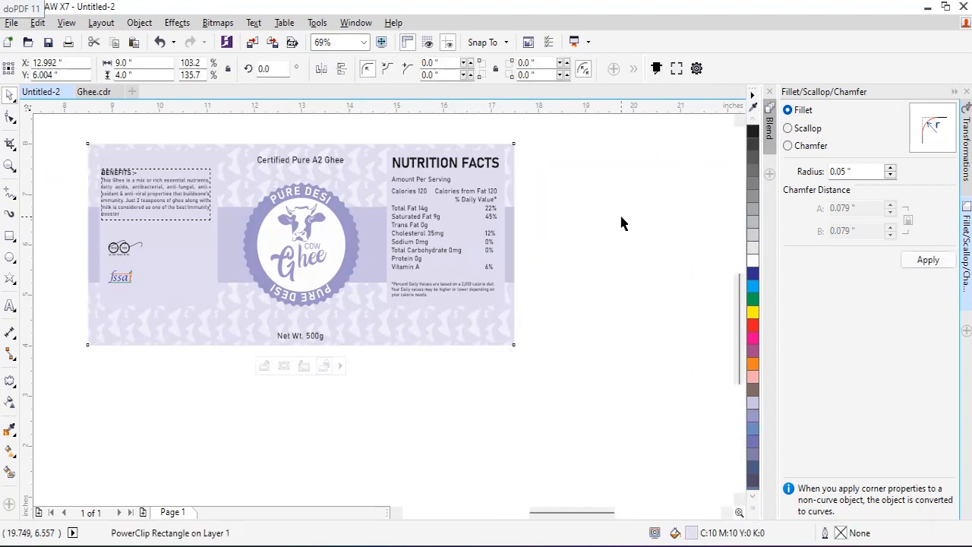
pyautogui.moveTo(74, 130); pyautogui.dragTo(74, 207)
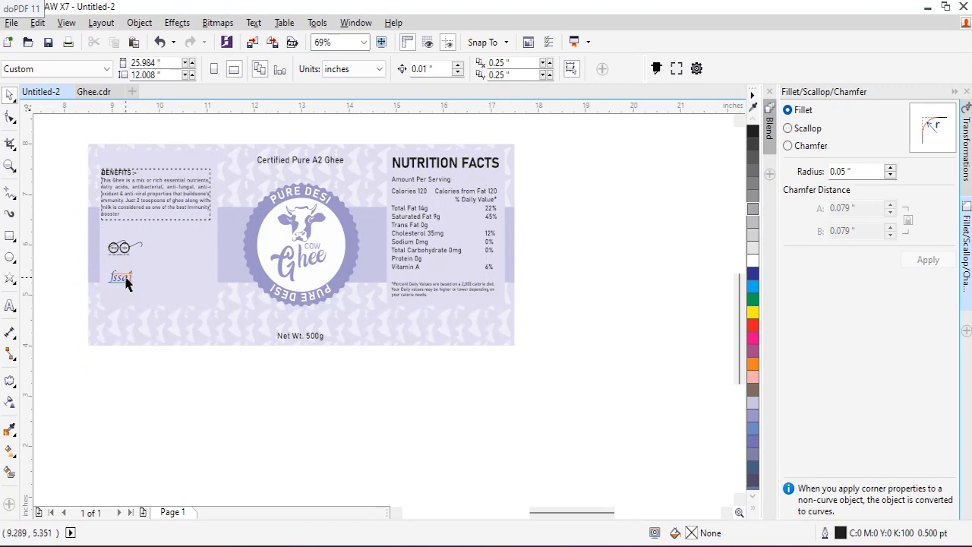
# Move the fssai logo up beside the spectacles logo, below the Benefits text.
pyautogui.moveTo(126, 283); pyautogui.dragTo(173, 247)
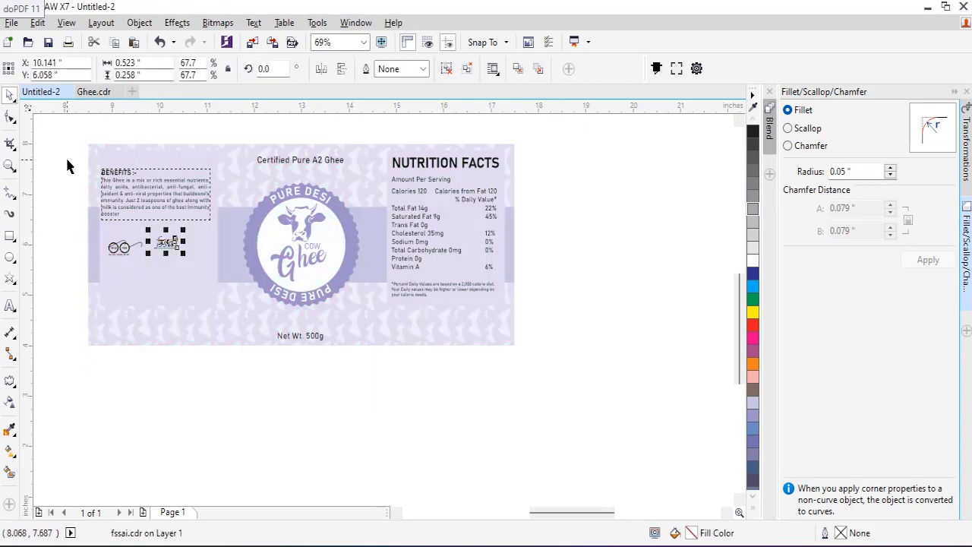
pyautogui.click(67, 166)
pyautogui.scroll(2, 102, 206)
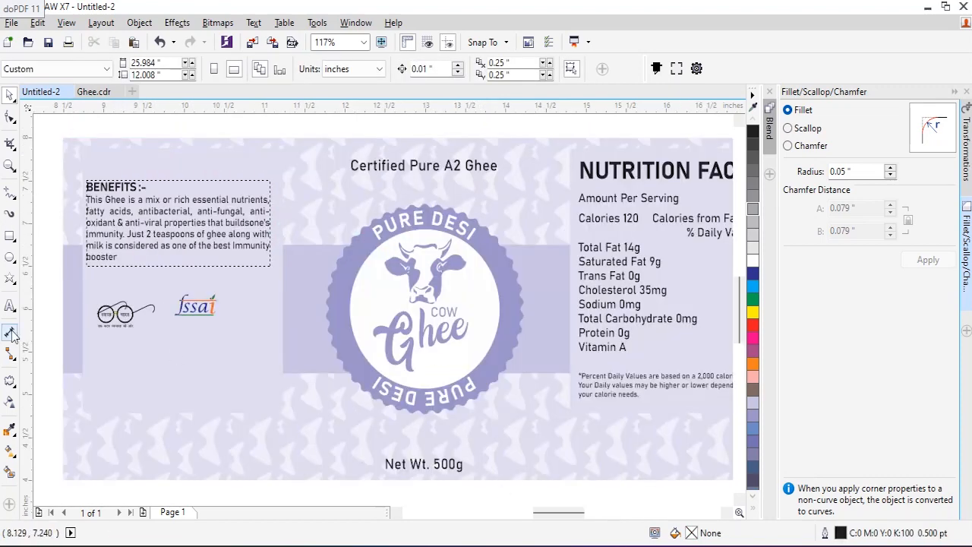
# Draw a rectangle about 1.6 by 0.58 inches near the lower end of the Benefits panel and fill it white.
pyautogui.click(11, 236)
pyautogui.moveTo(92, 358); pyautogui.dragTo(222, 406)
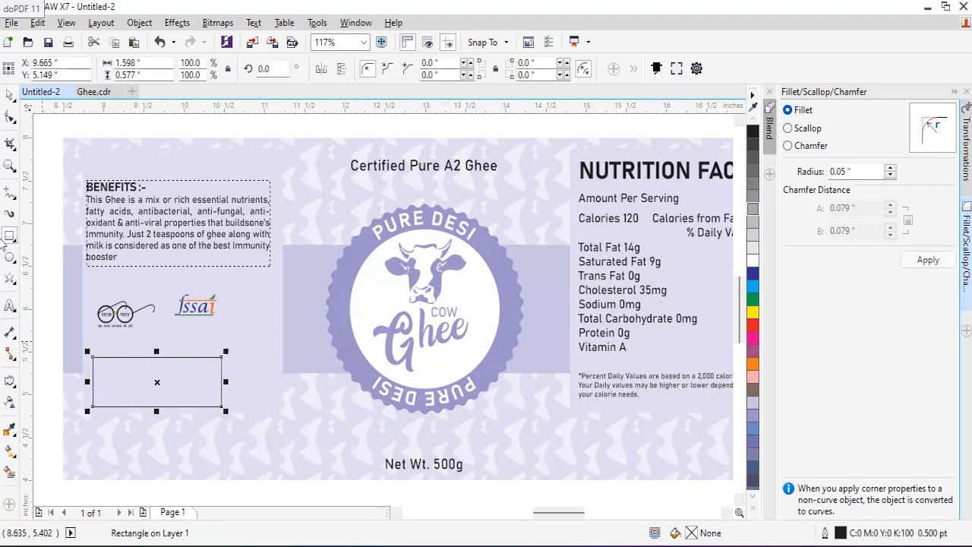
pyautogui.click(9, 94)
pyautogui.moveTo(150, 391); pyautogui.dragTo(178, 460)
pyautogui.click(177, 429)
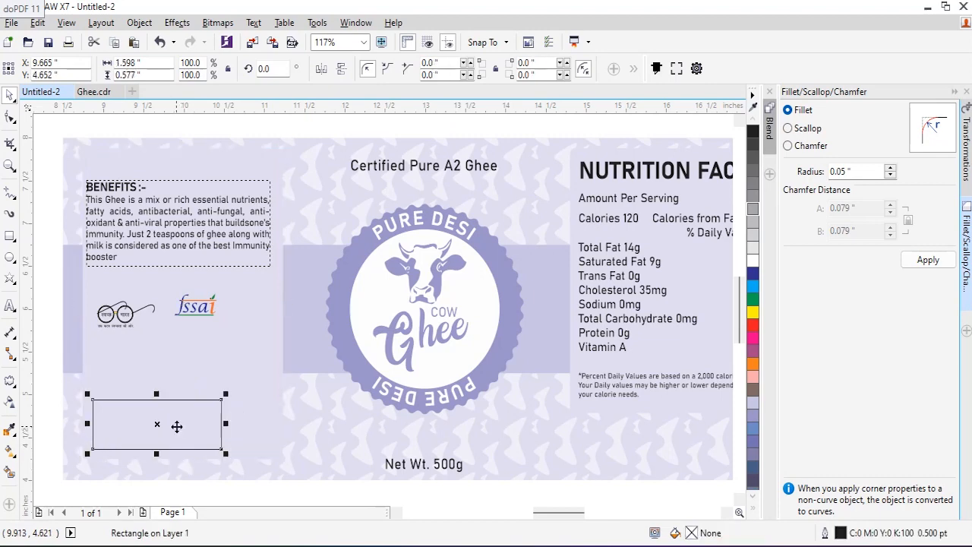
pyautogui.moveTo(182, 426); pyautogui.dragTo(180, 426)
pyautogui.click(752, 261)
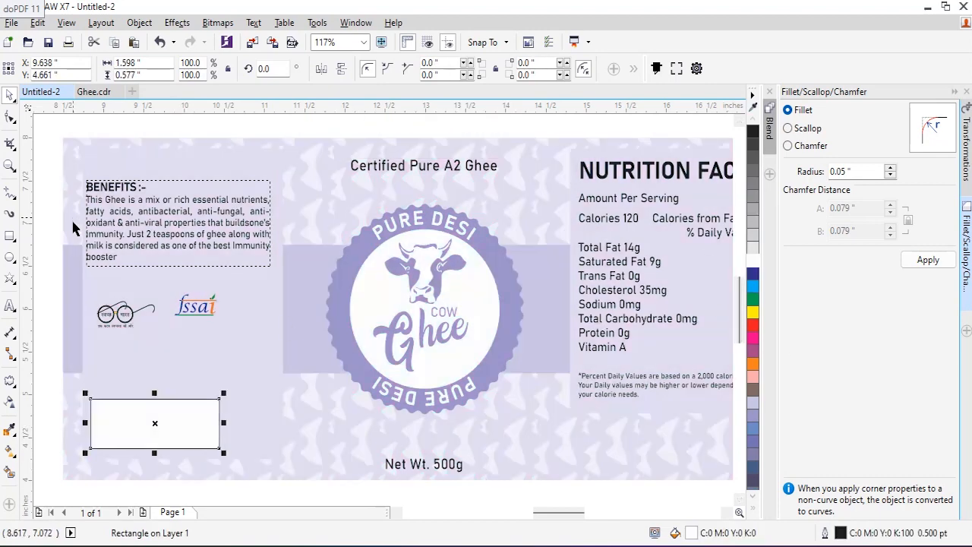
pyautogui.press('Escape')
# Add artistic text with the four lines "Batch No.", "Mfg:", "Exp." and "MRP." above the white rectangle.
pyautogui.click(9, 305)
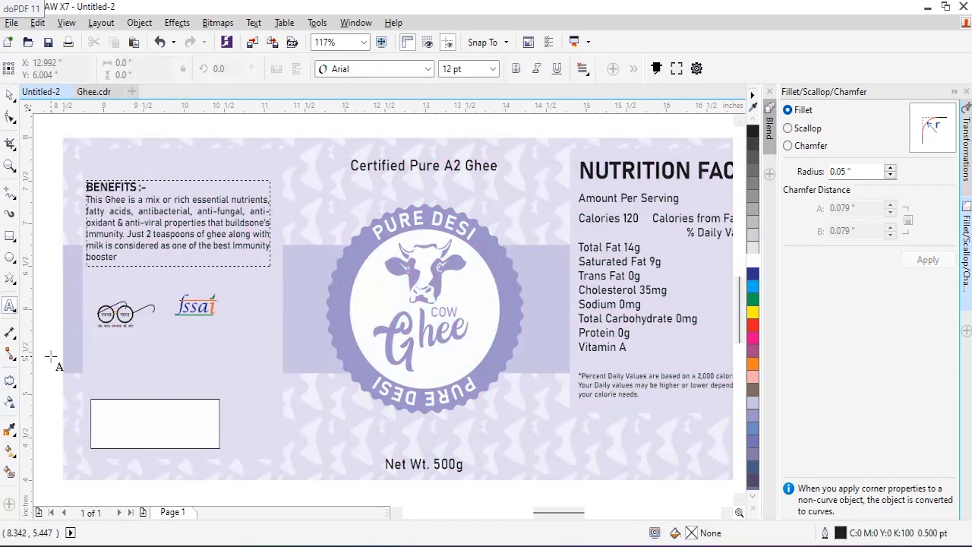
pyautogui.write('Mfg')
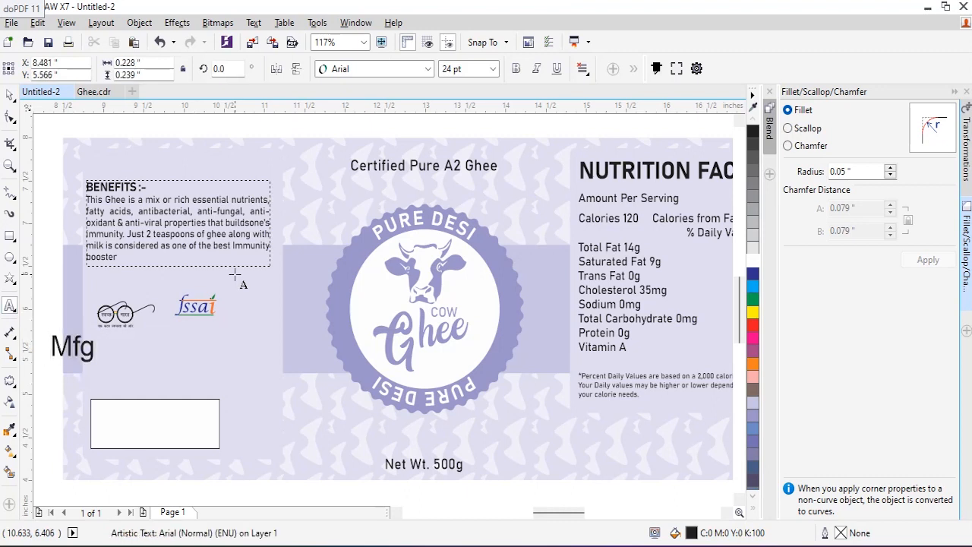
pyautogui.write('Batch N')
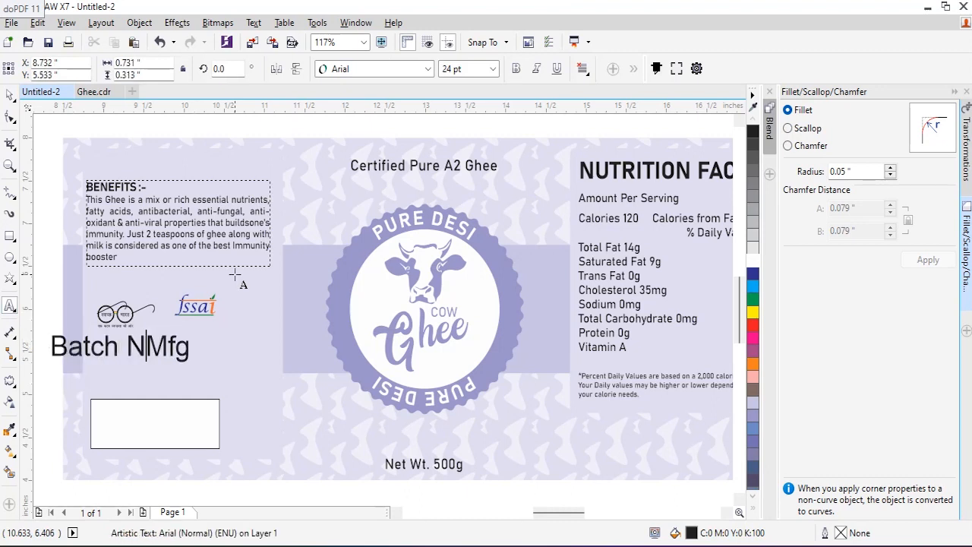
pyautogui.write('o.')
pyautogui.press('Return')
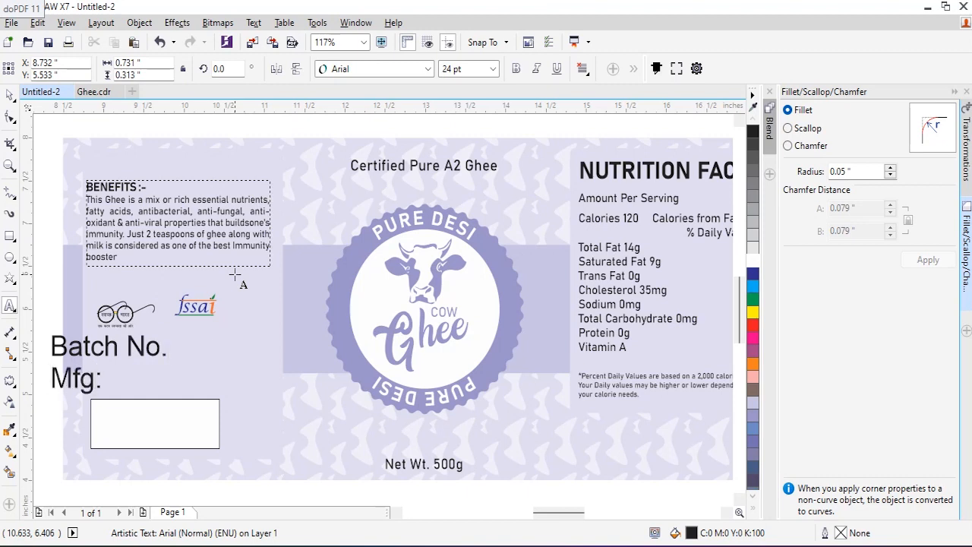
pyautogui.write('Exp. ')
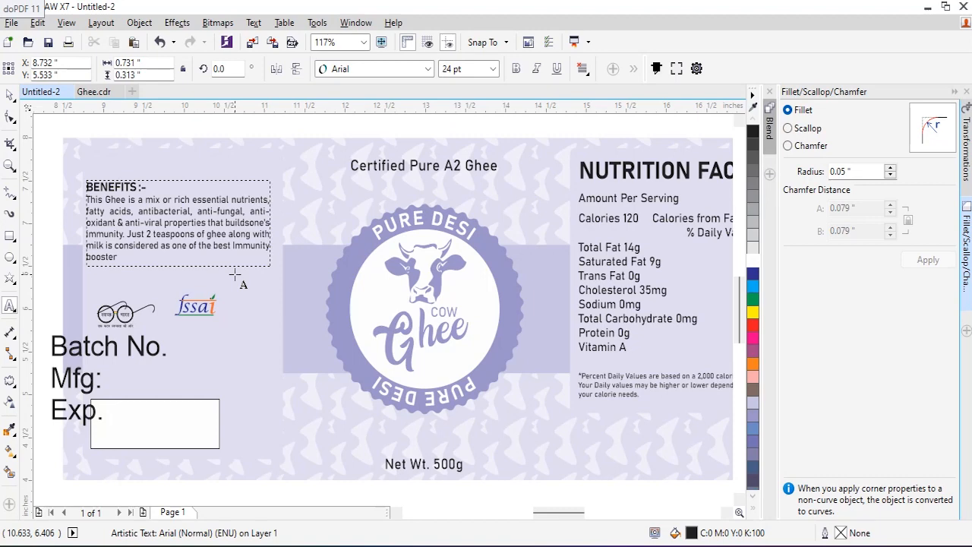
pyautogui.write('MRP.')
# Set the entire batch details text to Bahnschrift at 8 pt.
pyautogui.hotkey('ctrl', 'a')
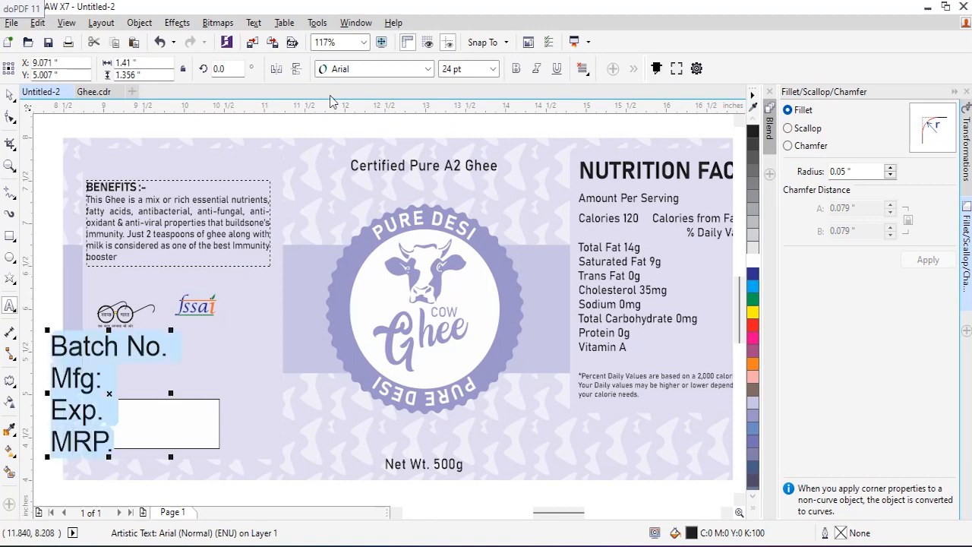
pyautogui.click(373, 69)
pyautogui.click(390, 103)
pyautogui.click(456, 69)
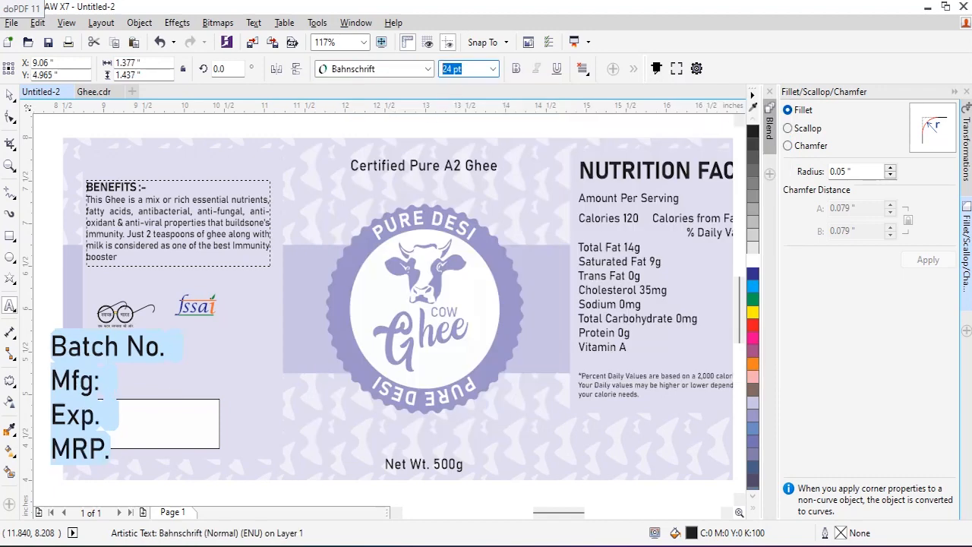
pyautogui.write('8')
pyautogui.press('Return')
pyautogui.click(9, 94)
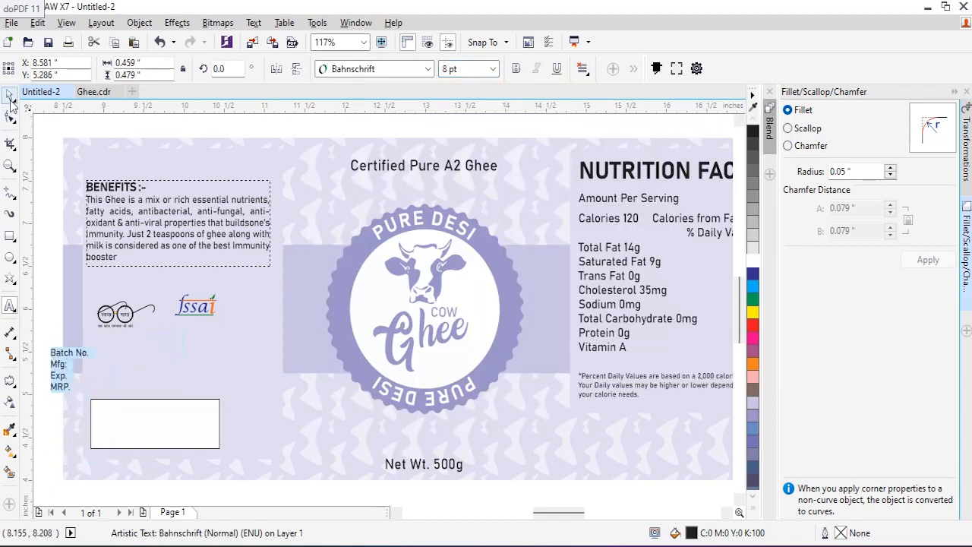
# Move the batch details text inside the white rectangle, near its left edge.
pyautogui.moveTo(74, 380); pyautogui.dragTo(125, 422)
pyautogui.press('e')
pyautogui.click(51, 354)
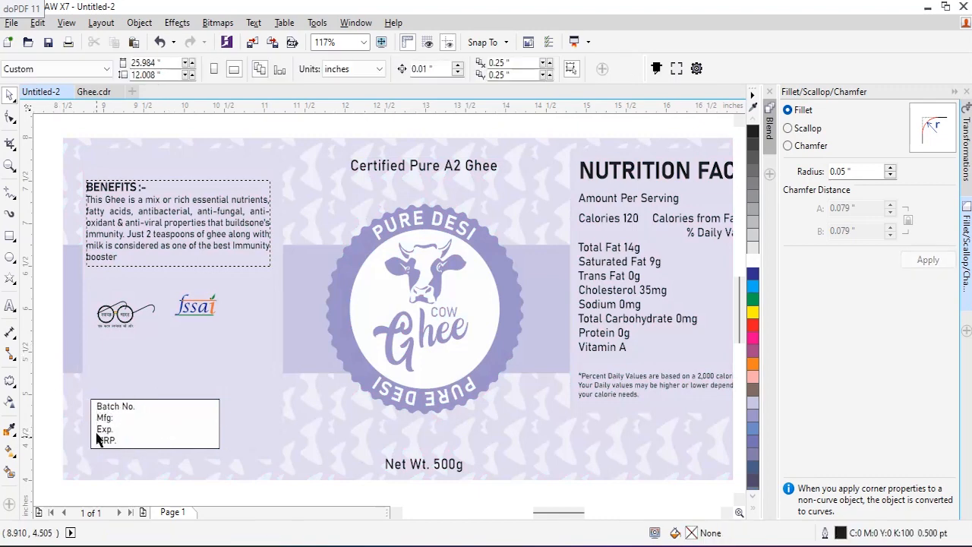
# Duplicate the batch details text above the white rectangle and replace the copy's content with "Manufectured By".
pyautogui.moveTo(110, 411); pyautogui.dragTo(107, 351)
pyautogui.rightClick(106, 351)
pyautogui.press('F8')
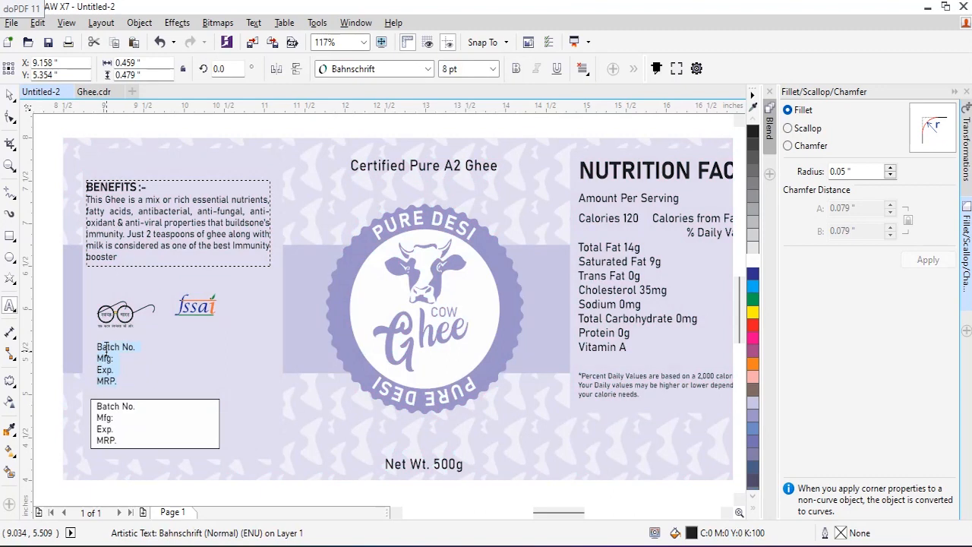
pyautogui.write('Manufectured')
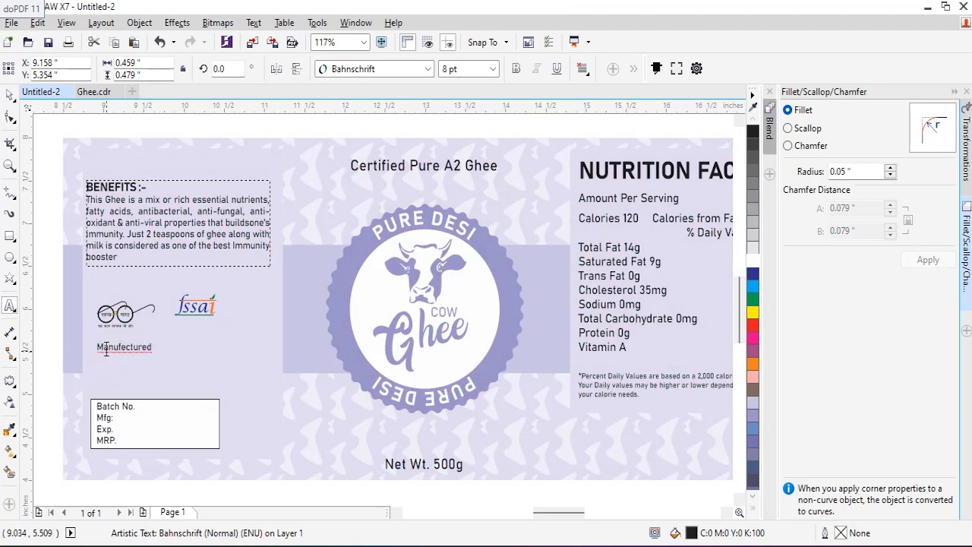
pyautogui.write(' By')
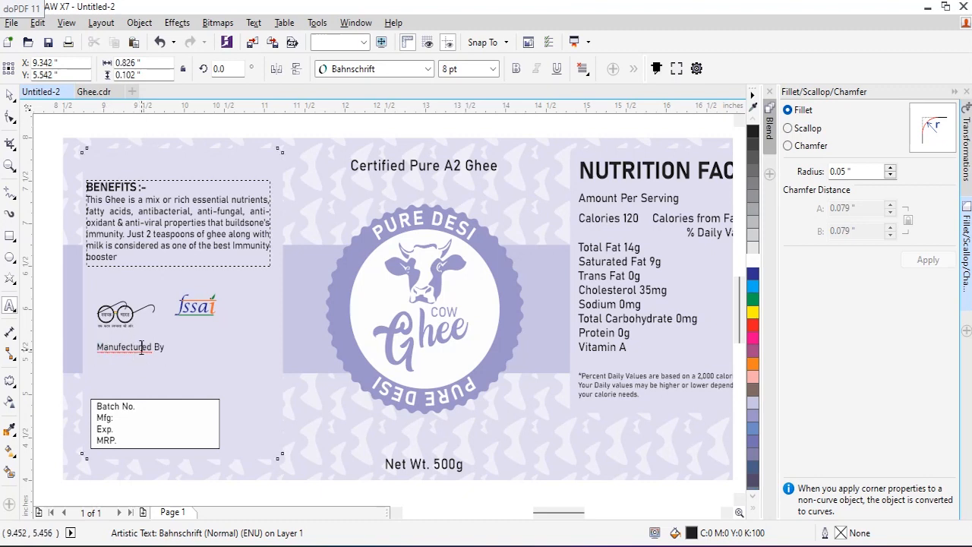
# Correct the copied text to "Manufactured By:" and add "Company Name" on the line below it.
pyautogui.rightClick(143, 351)
pyautogui.click(199, 397)
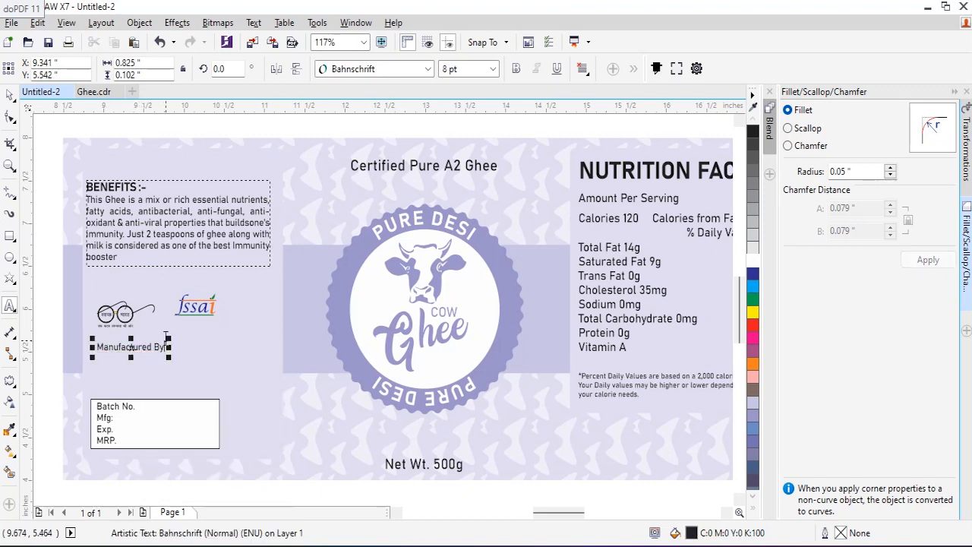
pyautogui.write(':')
pyautogui.press('Escape')
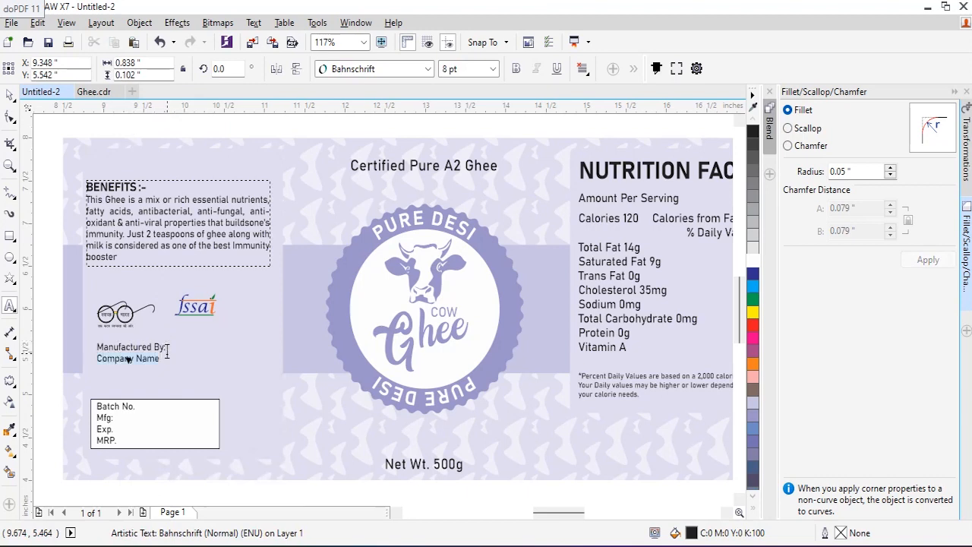
# Enlarge the "Company Name" line under "Manufactured By:" to 11 pt.
pyautogui.press('ctrl+KP_8')
pyautogui.press('ctrl+KP_8')
pyautogui.press('ctrl+KP_8')
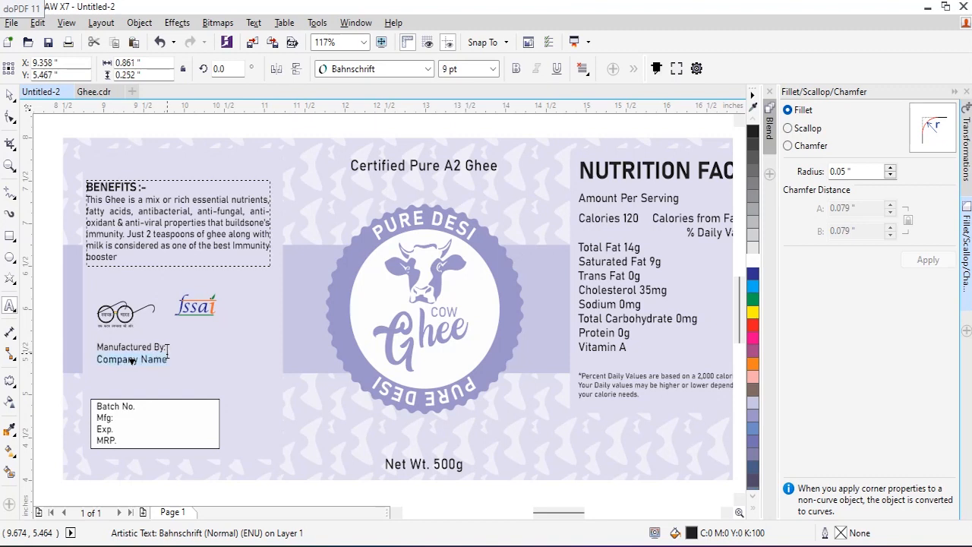
# Add an "Address" line below the company name and set it to 8 pt.
pyautogui.press('End')
pyautogui.press('Return')
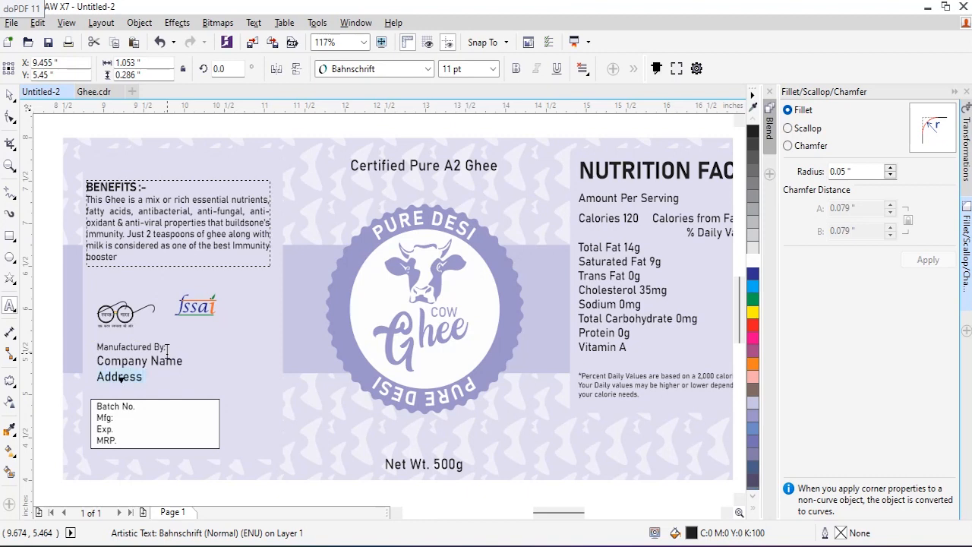
pyautogui.press('ctrl+KP_2')
pyautogui.press('ctrl+KP_2')
pyautogui.press('ctrl+KP_2')
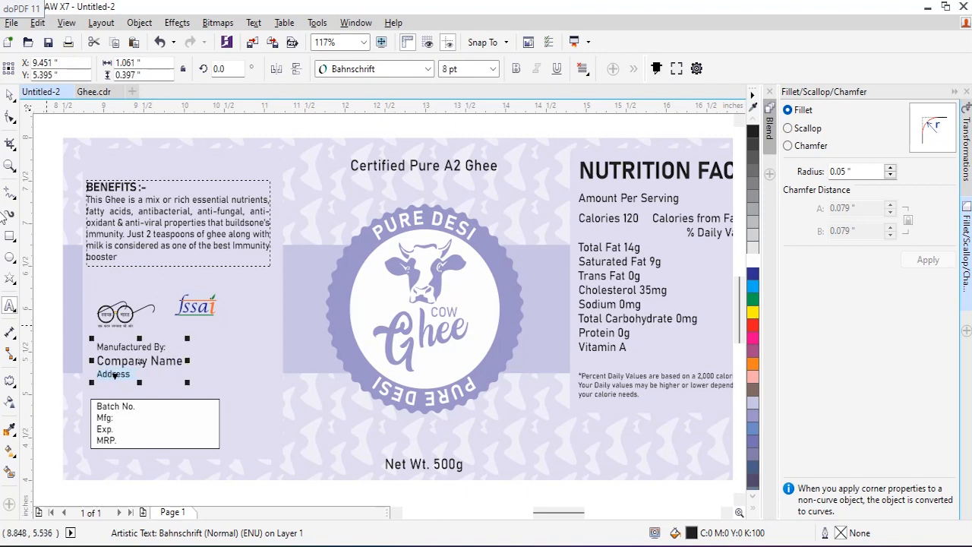
pyautogui.click(9, 96)
pyautogui.click(52, 202)
# Preview the whole label full-screen to check its layout.
pyautogui.scroll(-2, 123, 155)
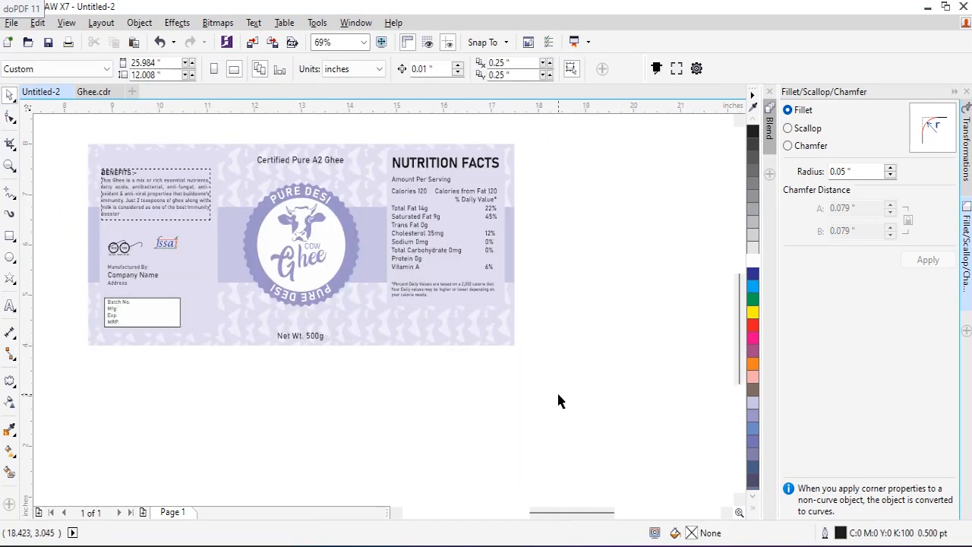
pyautogui.moveTo(558, 400); pyautogui.dragTo(74, 129)
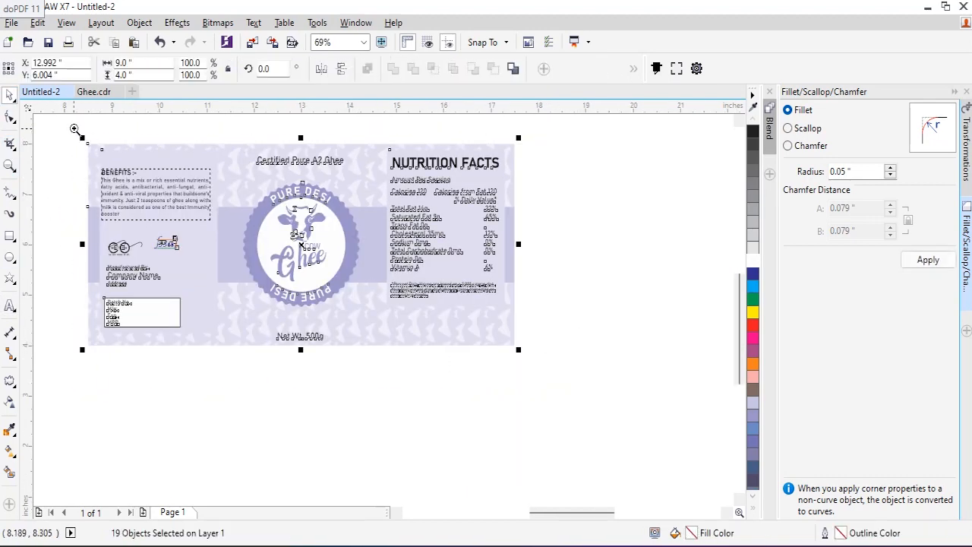
pyautogui.hotkey('shift', 'F2')
pyautogui.press('F9')
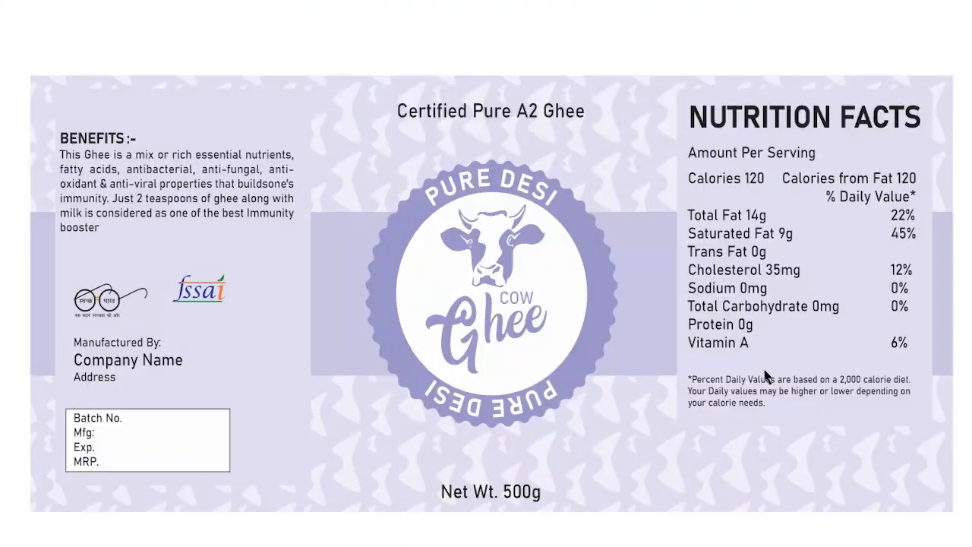
pyautogui.press('F9')
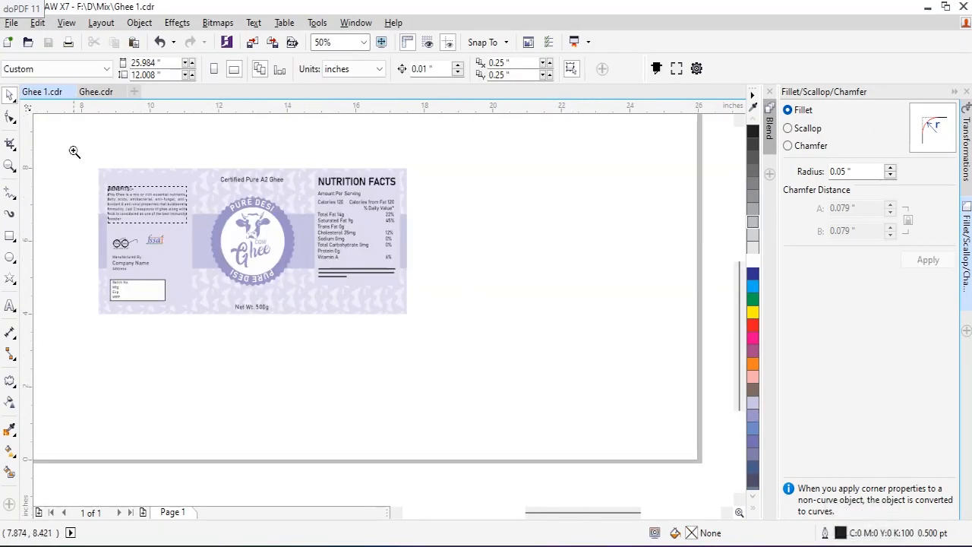
# Fill the scalloped badge shape around the cow with orange (C0 M60 Y100 K0).
pyautogui.moveTo(74, 152); pyautogui.dragTo(445, 339)
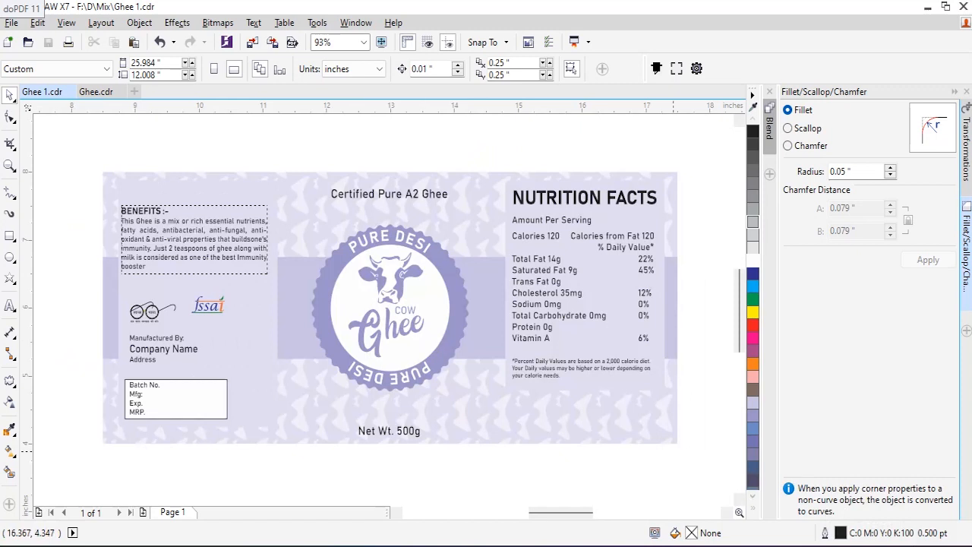
pyautogui.click(449, 280)
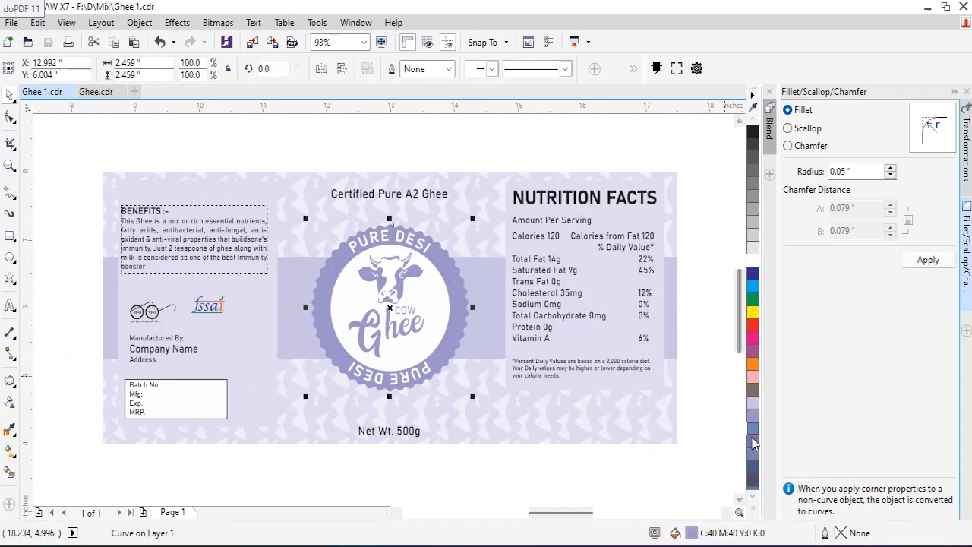
pyautogui.click(753, 364)
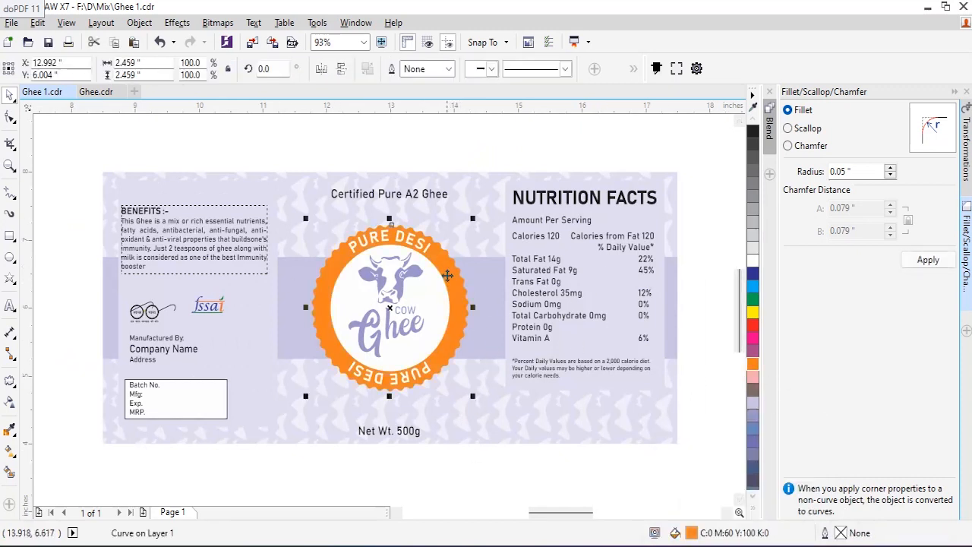
# Give the cow head, "Ghee" and "COW" lettering inside the badge the same orange fill.
pyautogui.click(407, 303)
pyautogui.keyDown('shift'); pyautogui.click(410, 319); pyautogui.keyUp('shift')
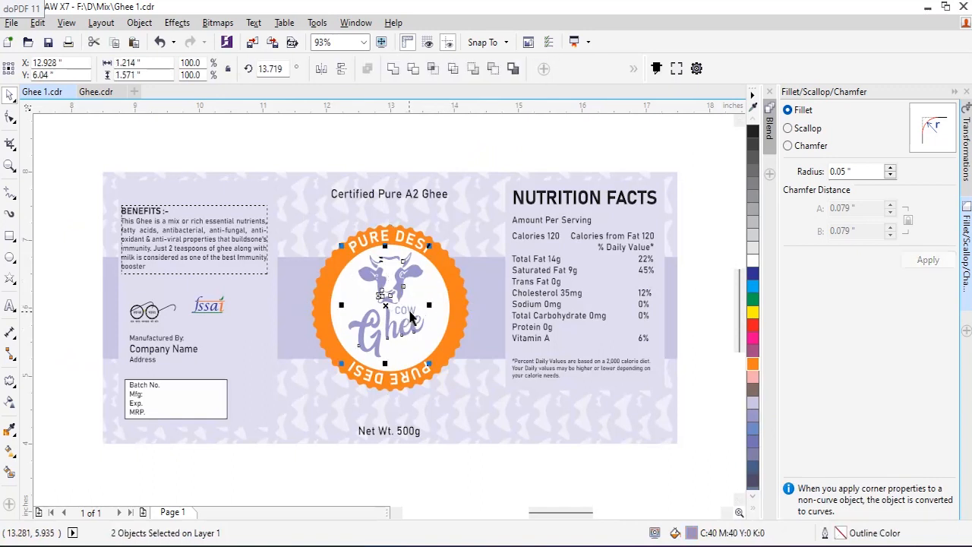
pyautogui.keyDown('shift'); pyautogui.click(408, 314); pyautogui.keyUp('shift')
pyautogui.hotkey('ctrl', 'r')
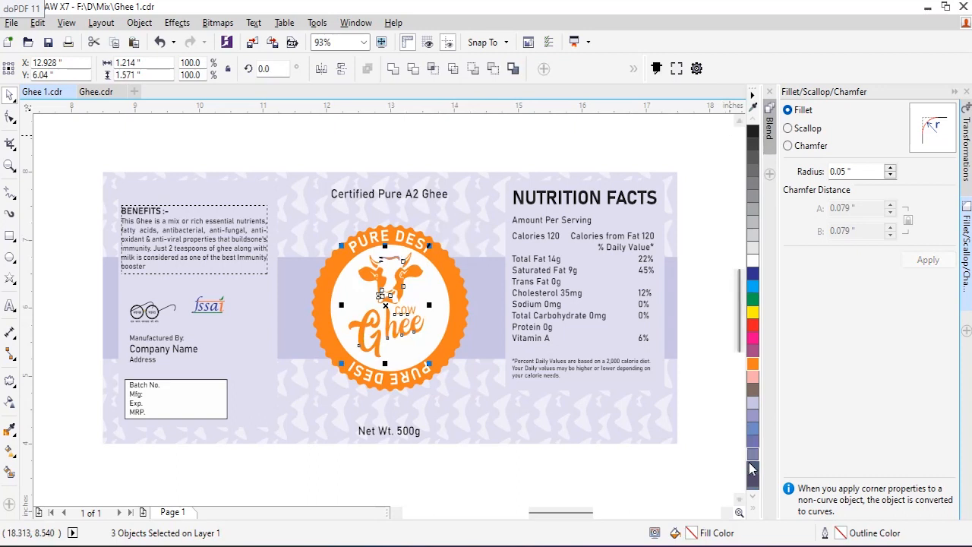
pyautogui.click(753, 505)
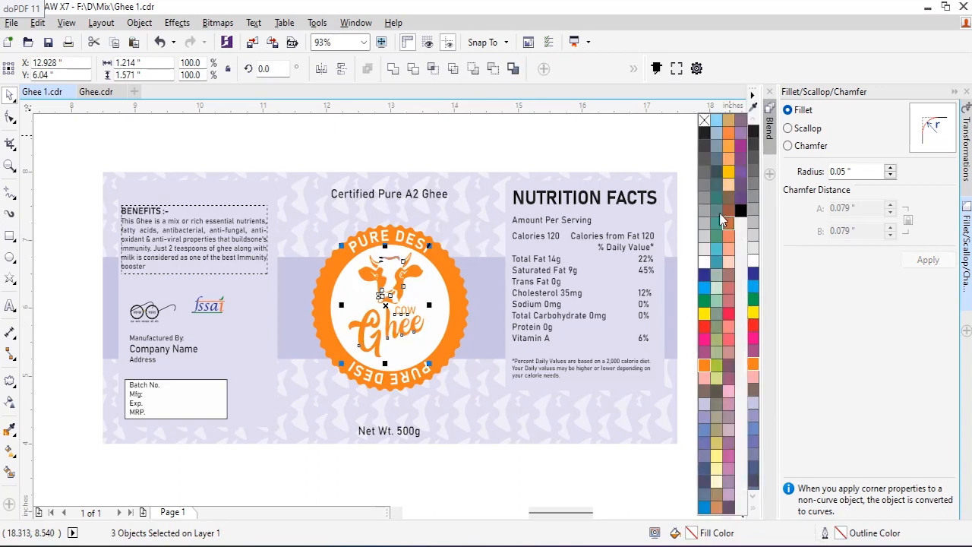
pyautogui.click(575, 130)
# Sample the badge's orange with the Color Eyedropper and apply it to the horizontal band behind the badge.
pyautogui.click(484, 271)
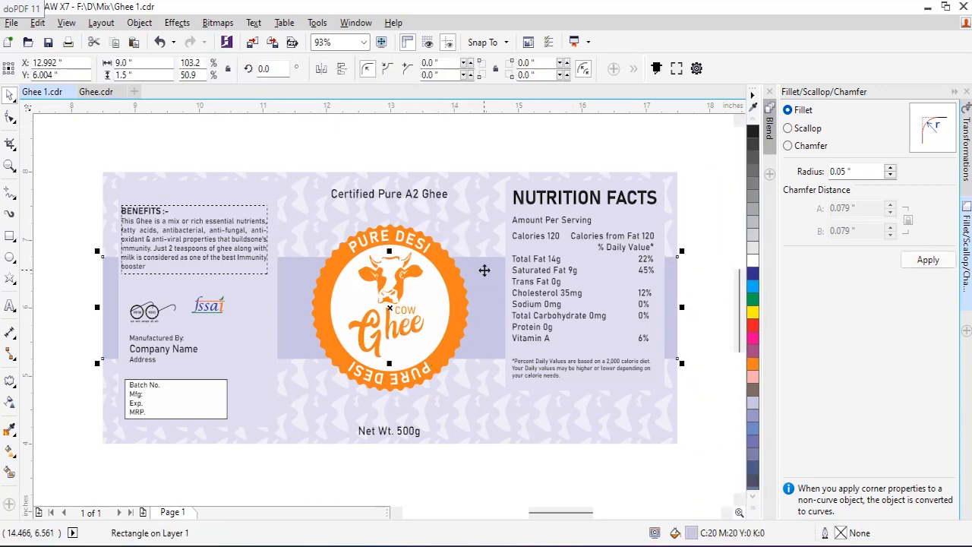
pyautogui.click(445, 270)
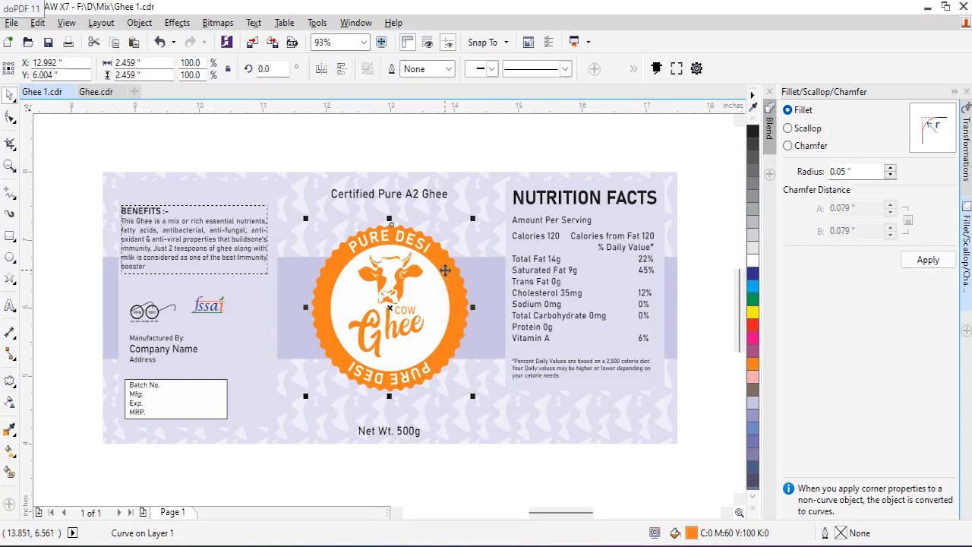
pyautogui.click(486, 273)
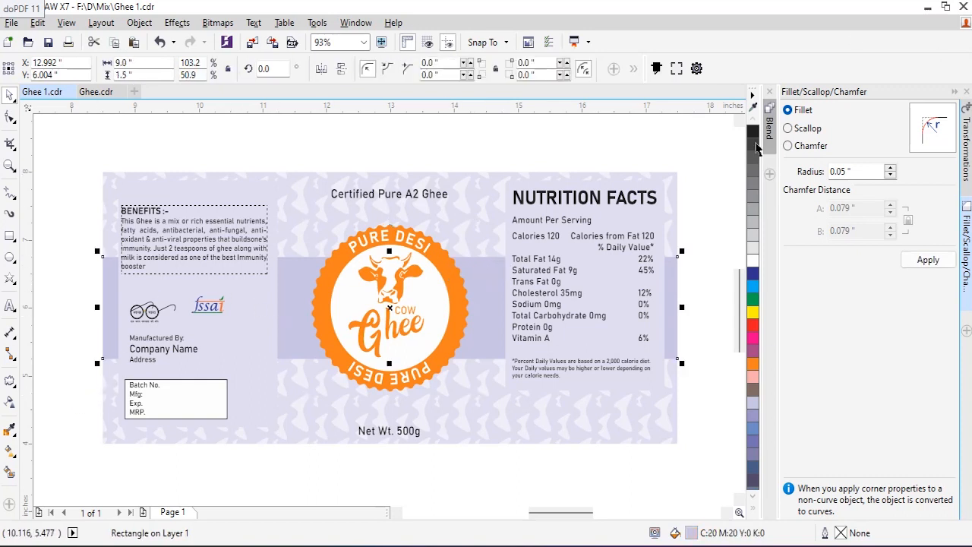
pyautogui.click(10, 429)
pyautogui.click(449, 268)
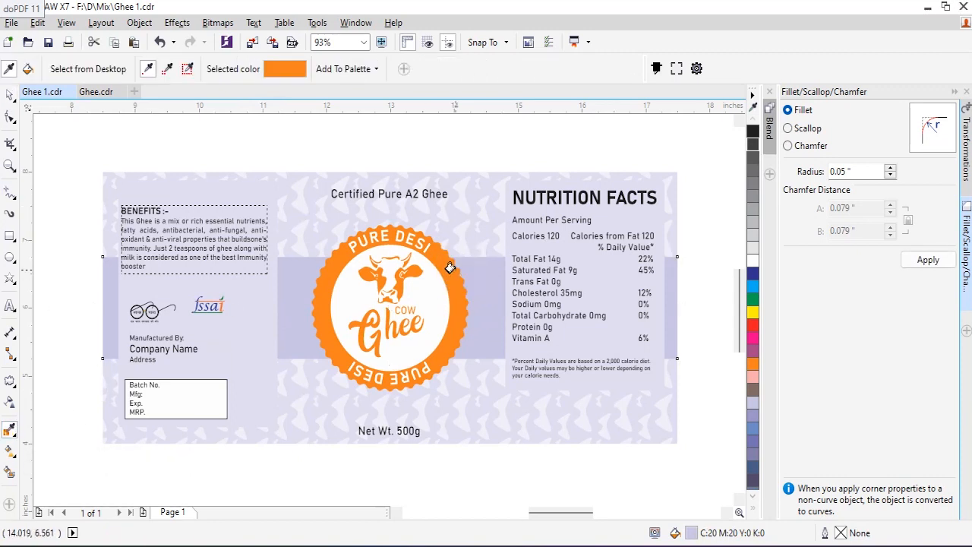
pyautogui.click(486, 282)
pyautogui.click(9, 95)
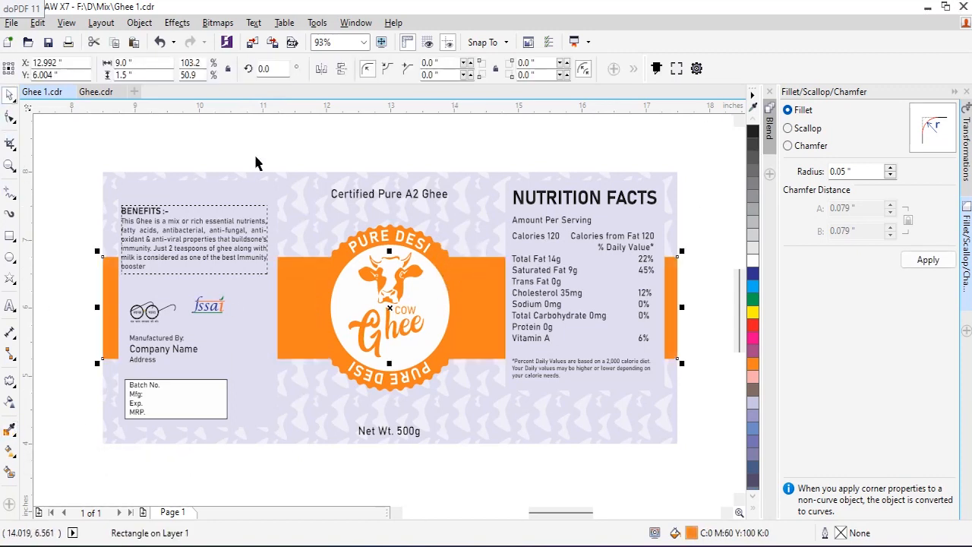
# Lighten the horizontal band's fill to C0 M40 Y70 K0.
pyautogui.doubleClick(693, 532)
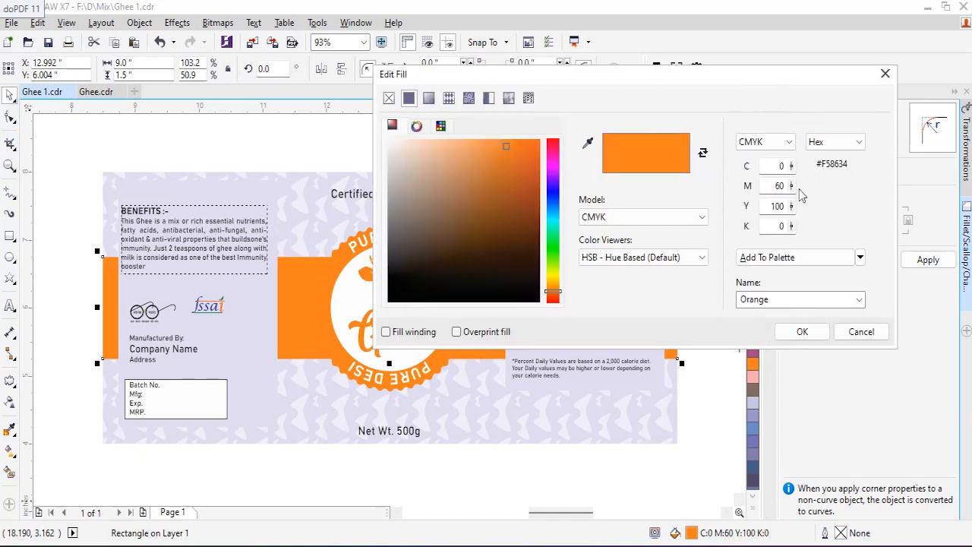
pyautogui.doubleClick(776, 185)
pyautogui.press('Tab')
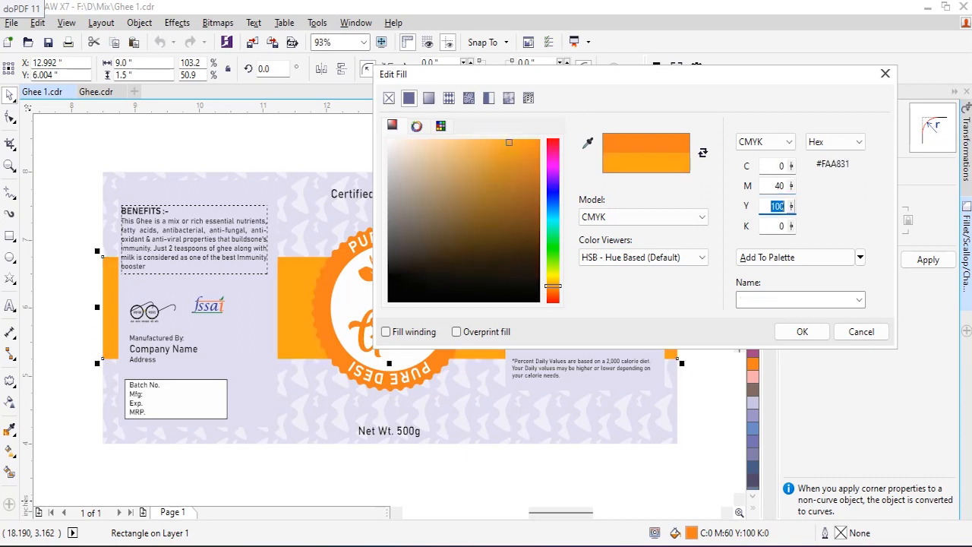
pyautogui.write('70')
pyautogui.press('Tab')
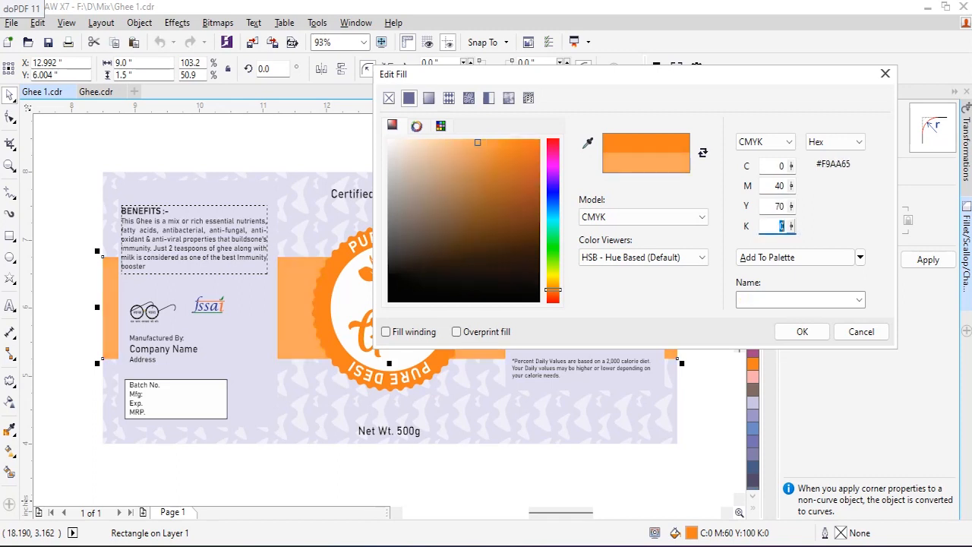
pyautogui.press('Return')
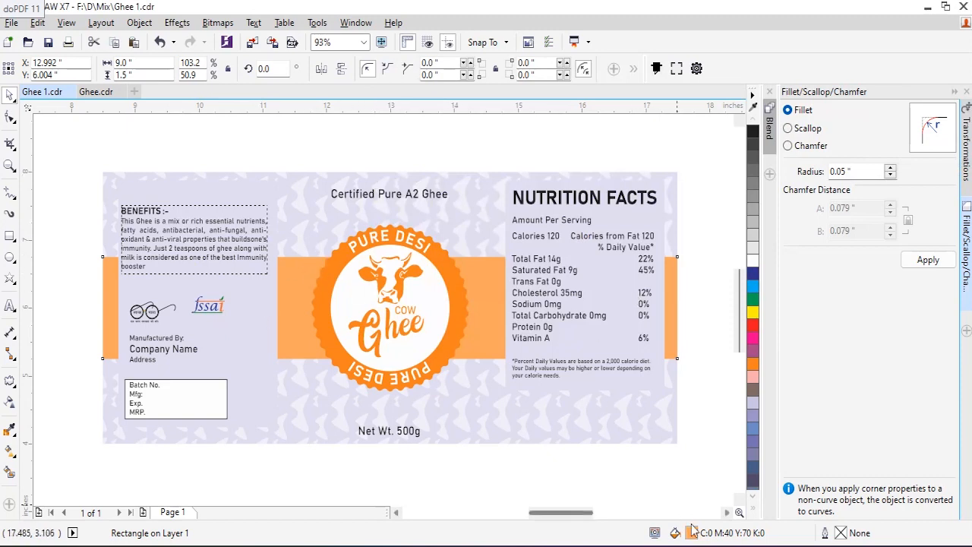
# Change the patterned background rectangle's fill to light orange, C0 M25 Y50 K0.
pyautogui.click(515, 217)
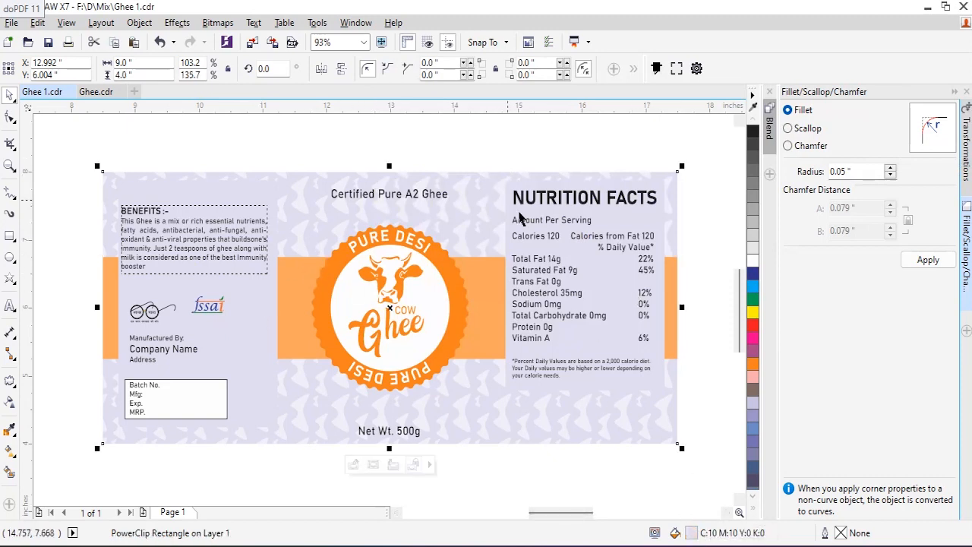
pyautogui.doubleClick(691, 533)
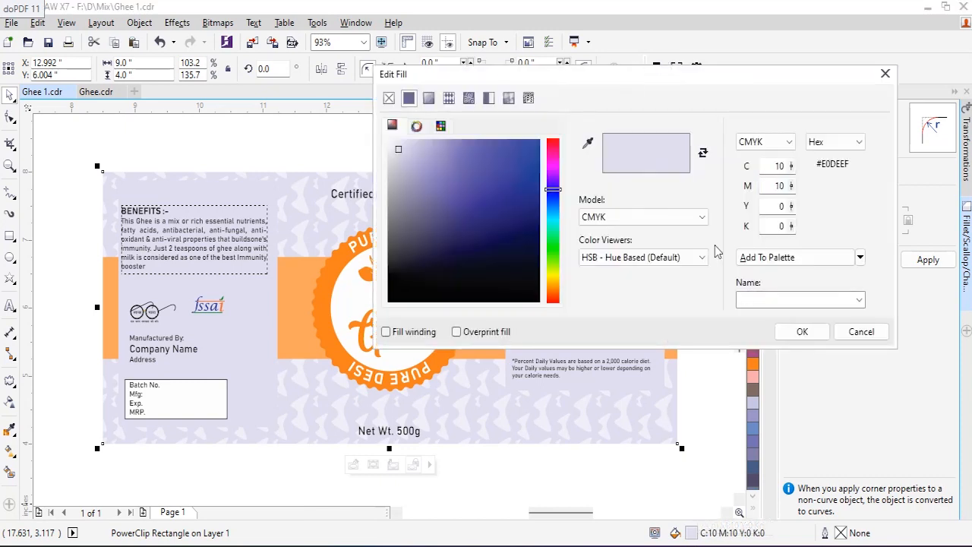
pyautogui.doubleClick(778, 165)
pyautogui.write('0')
pyautogui.press('Tab')
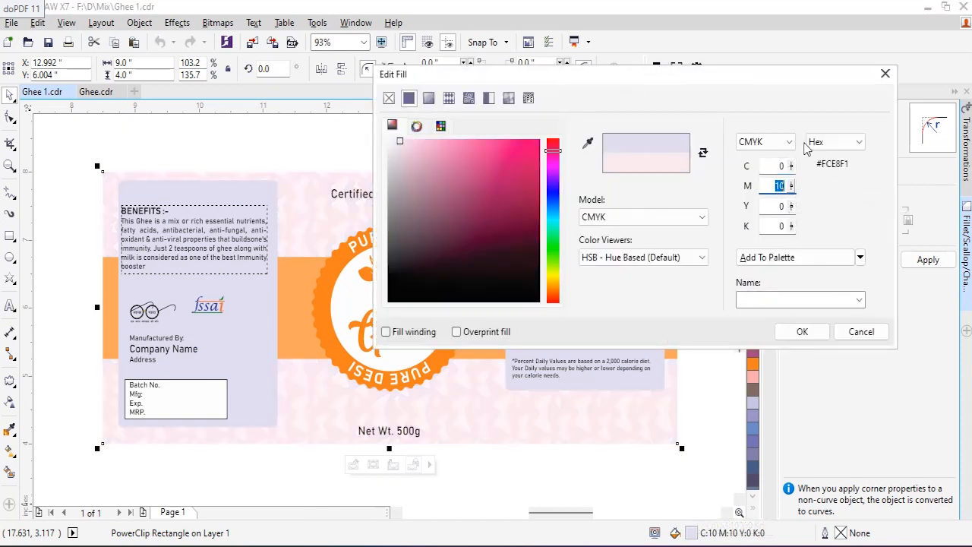
pyautogui.write('25')
pyautogui.press('Tab')
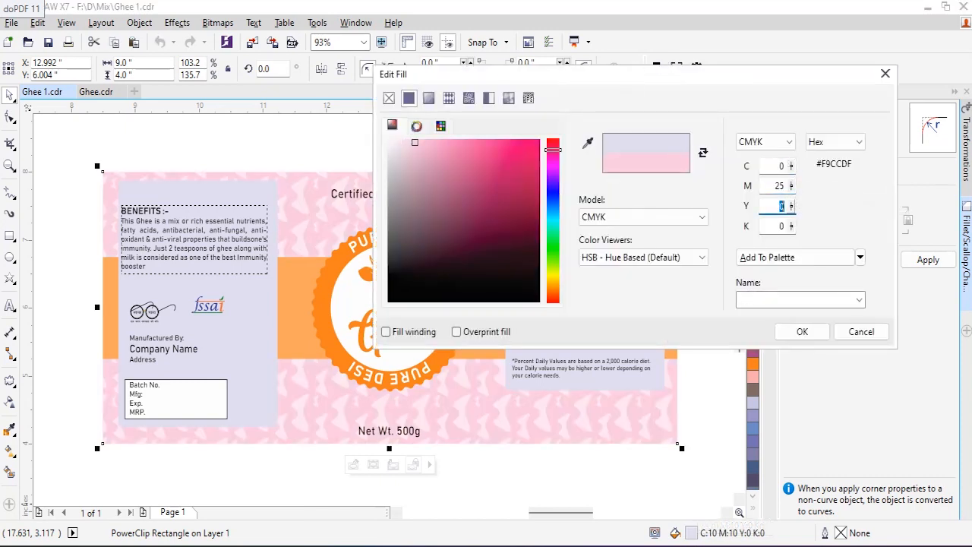
pyautogui.write('50')
pyautogui.press('Tab')
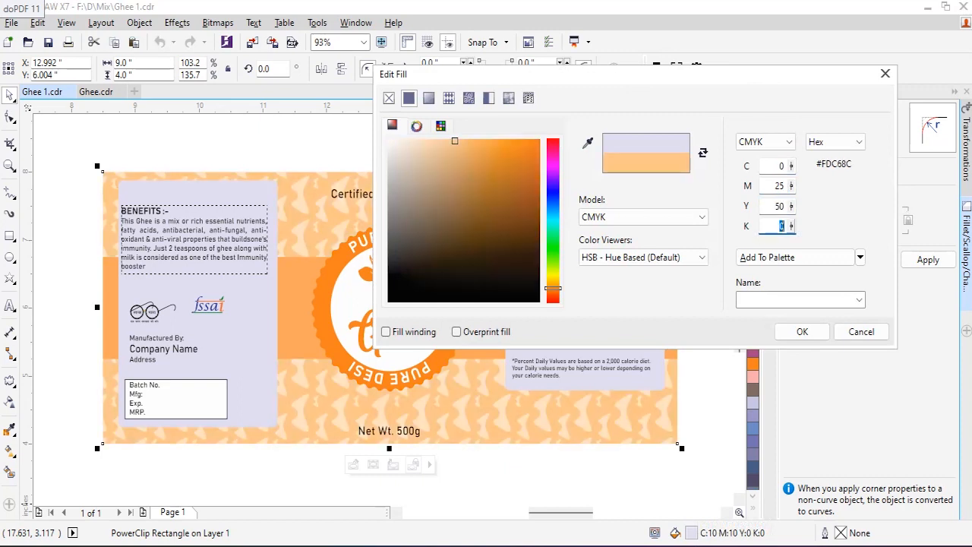
pyautogui.click(799, 331)
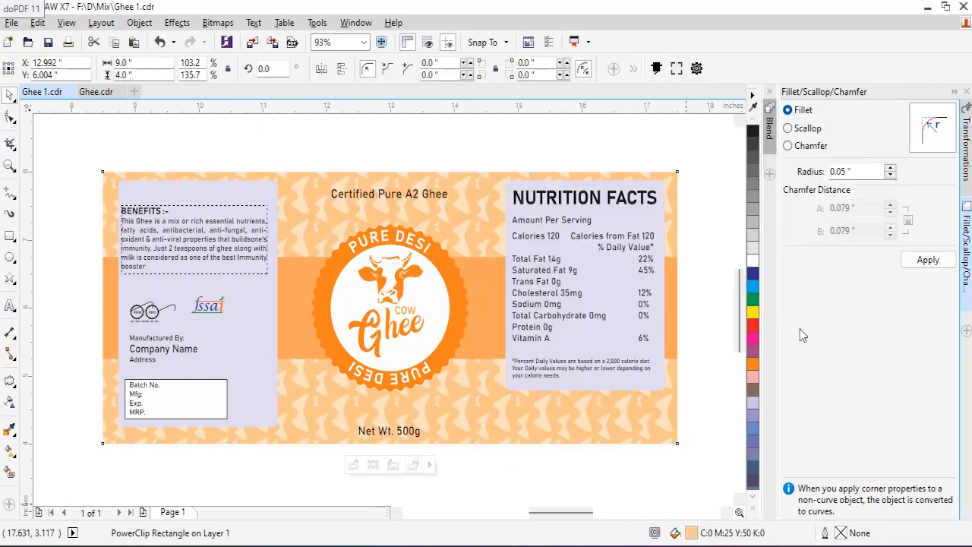
# Sample the background's light orange and apply it to the panels behind the benefits and nutrition facts.
pyautogui.click(421, 130)
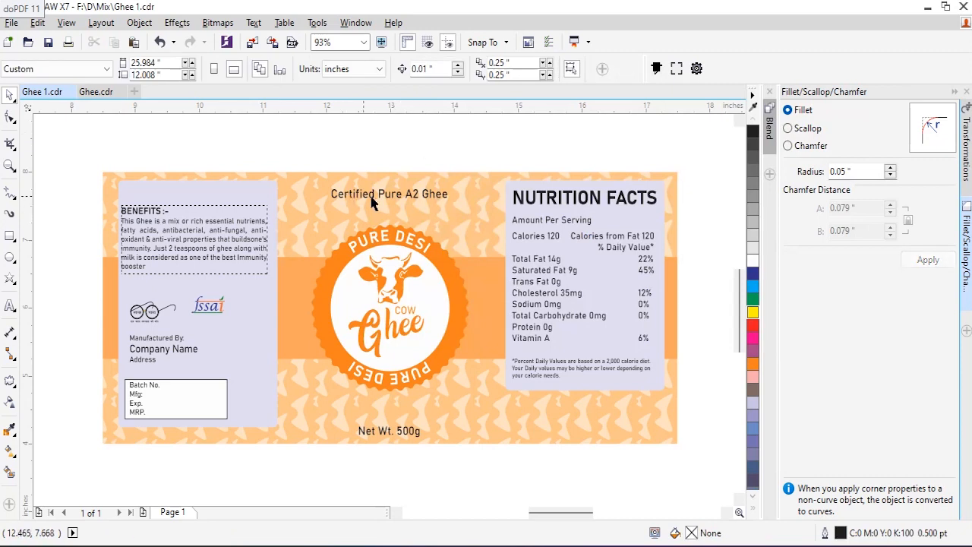
pyautogui.click(371, 193)
pyautogui.click(404, 161)
pyautogui.click(9, 429)
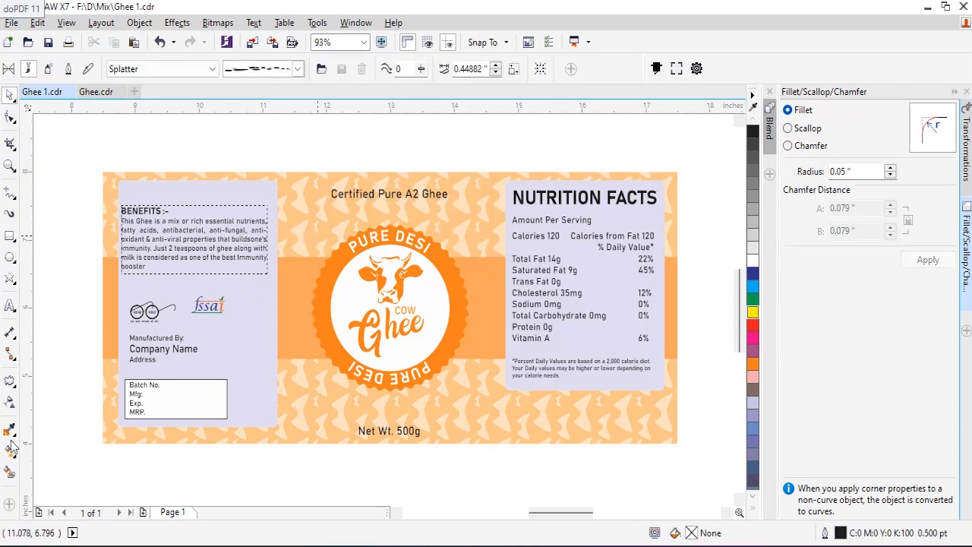
pyautogui.click(298, 213)
pyautogui.click(246, 317)
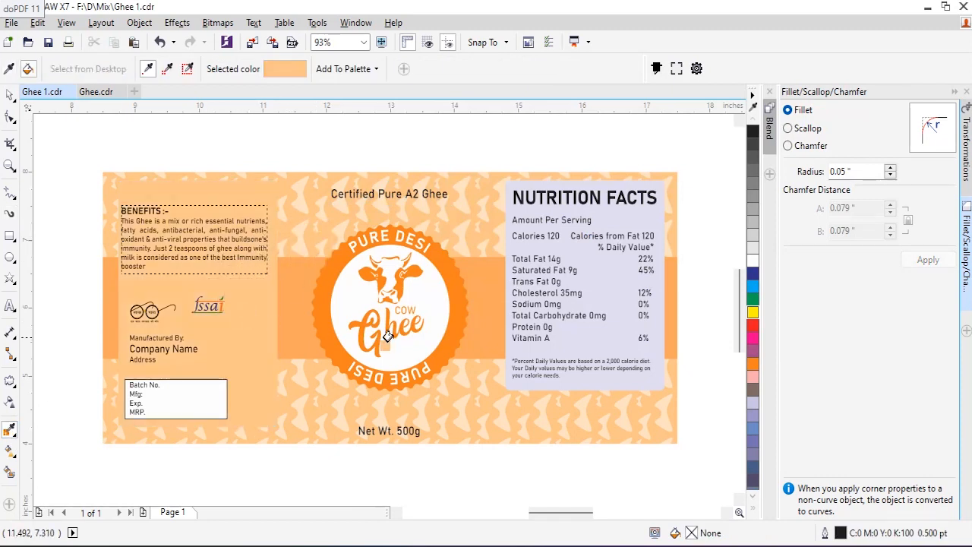
pyautogui.click(614, 343)
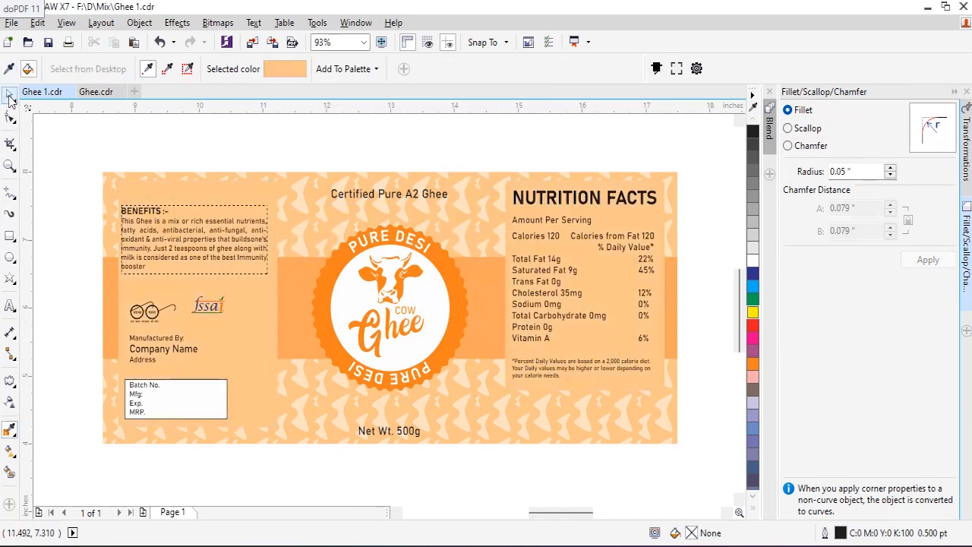